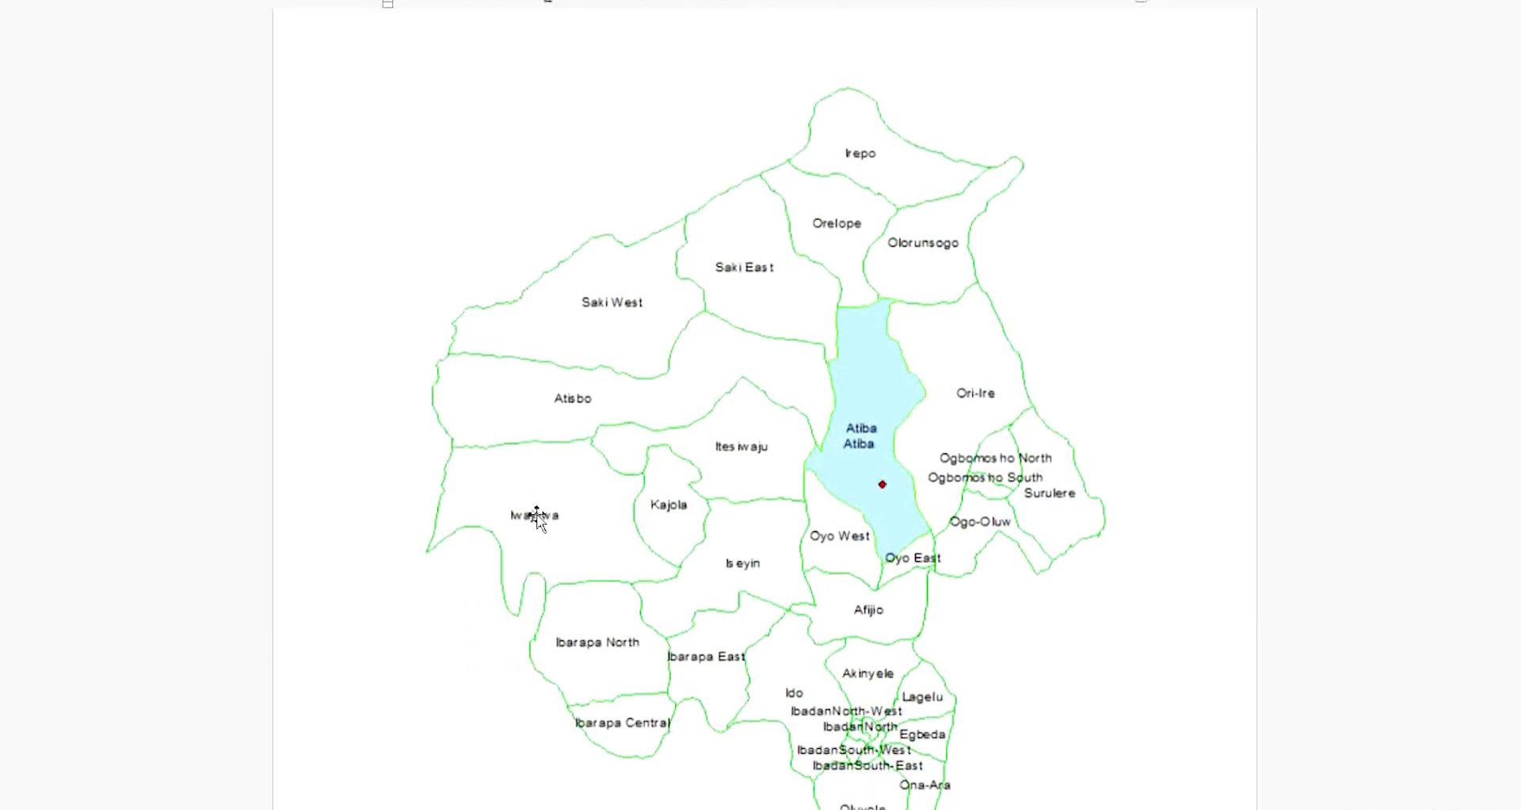
Examine the labelled local government map and the separate Atiba boundary map in the document.
scroll(536, 515, "down", 2)
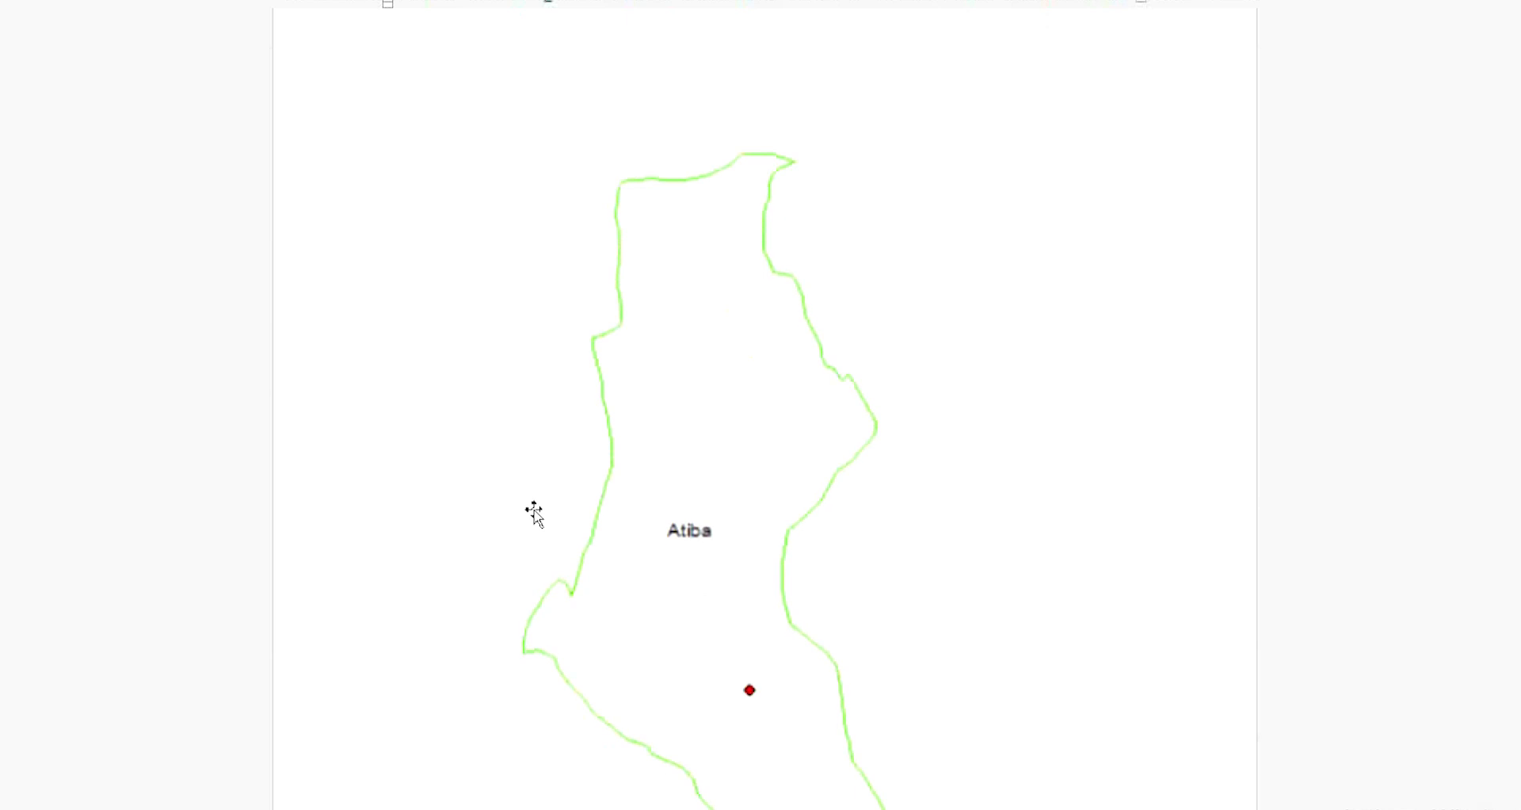
scroll(534, 512, "down", 3)
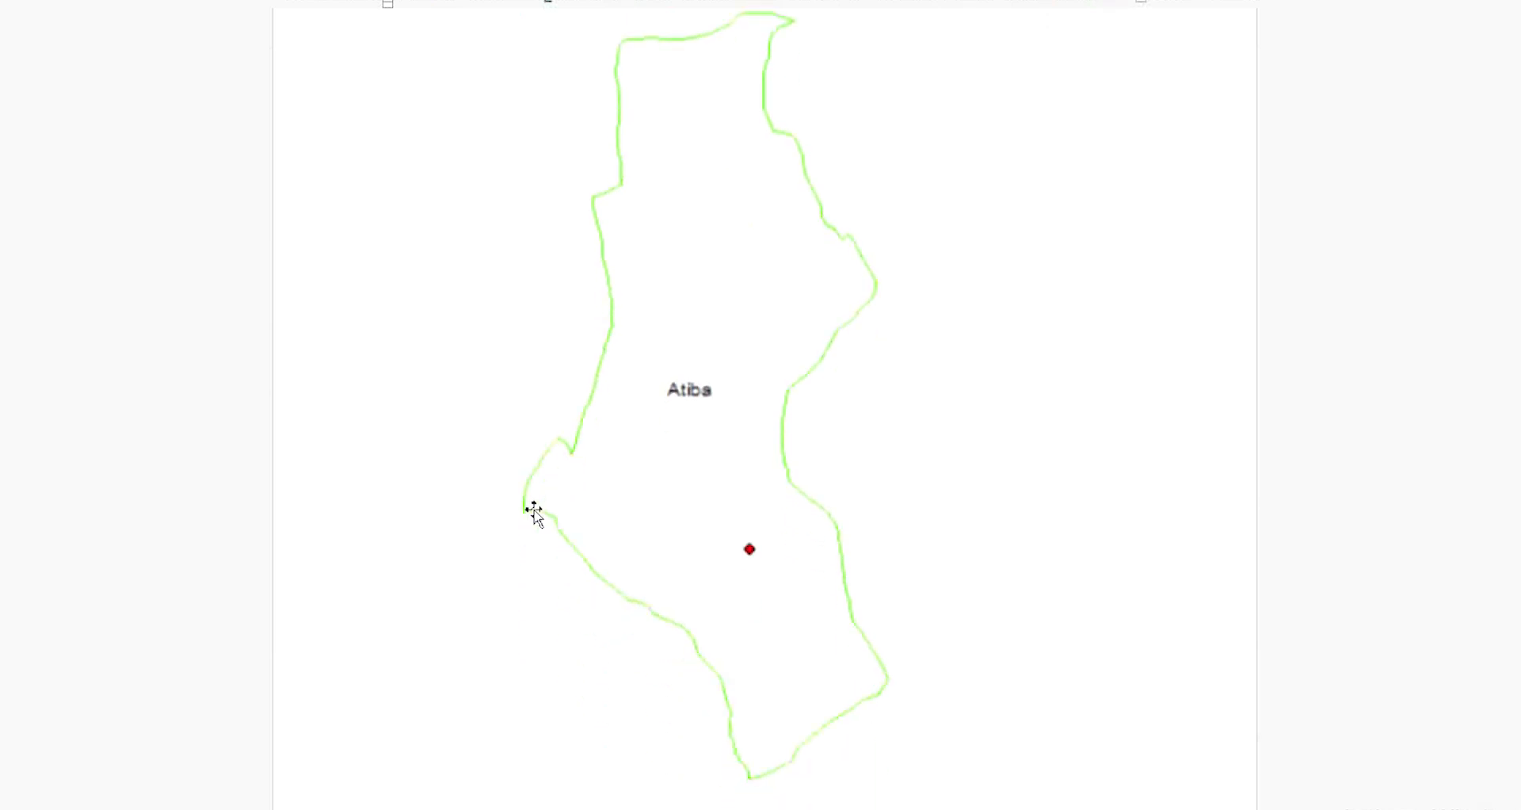
scroll(533, 511, "up", 1)
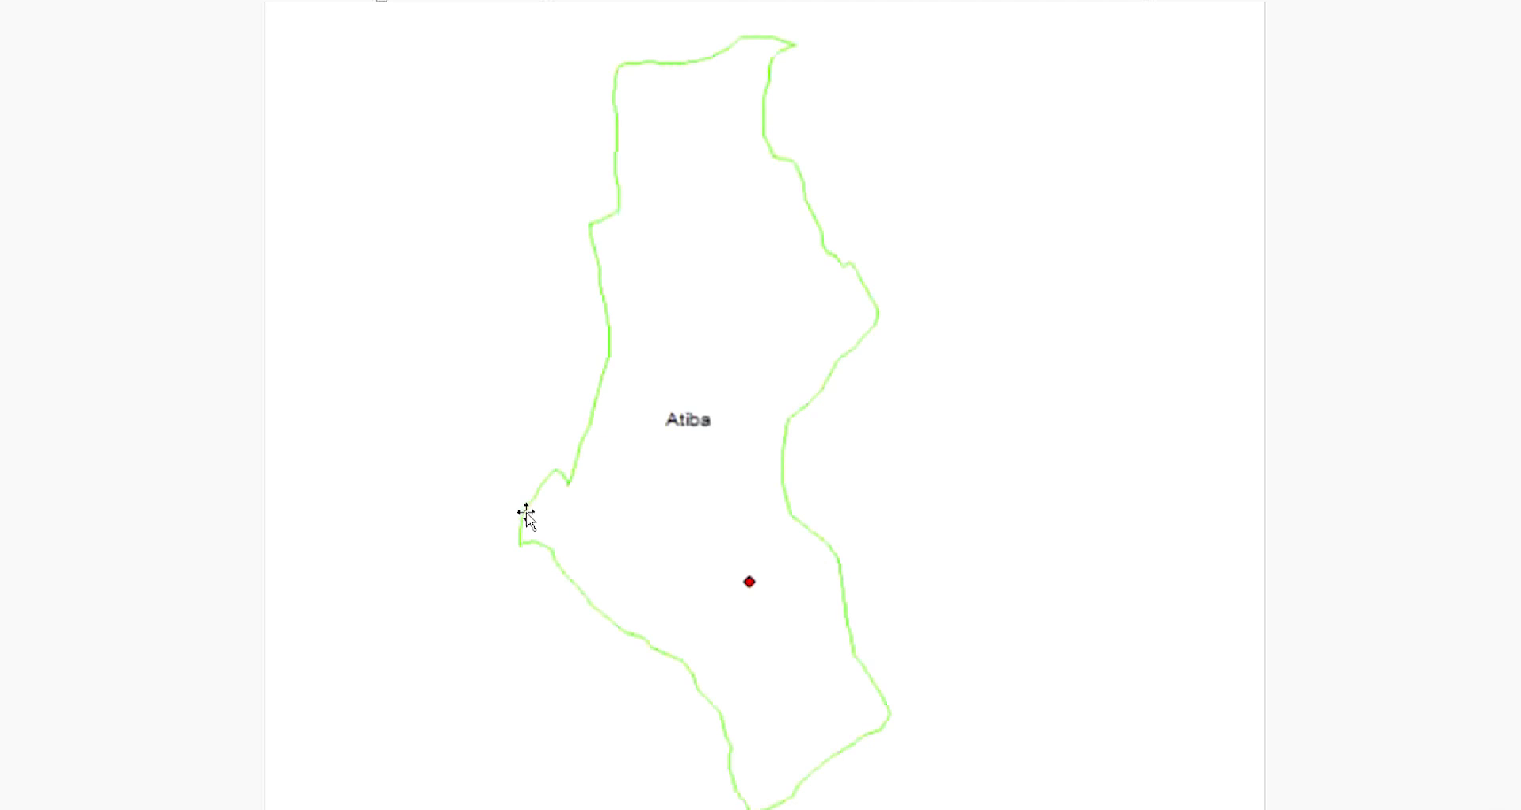
scroll(533, 513, "down", 15)
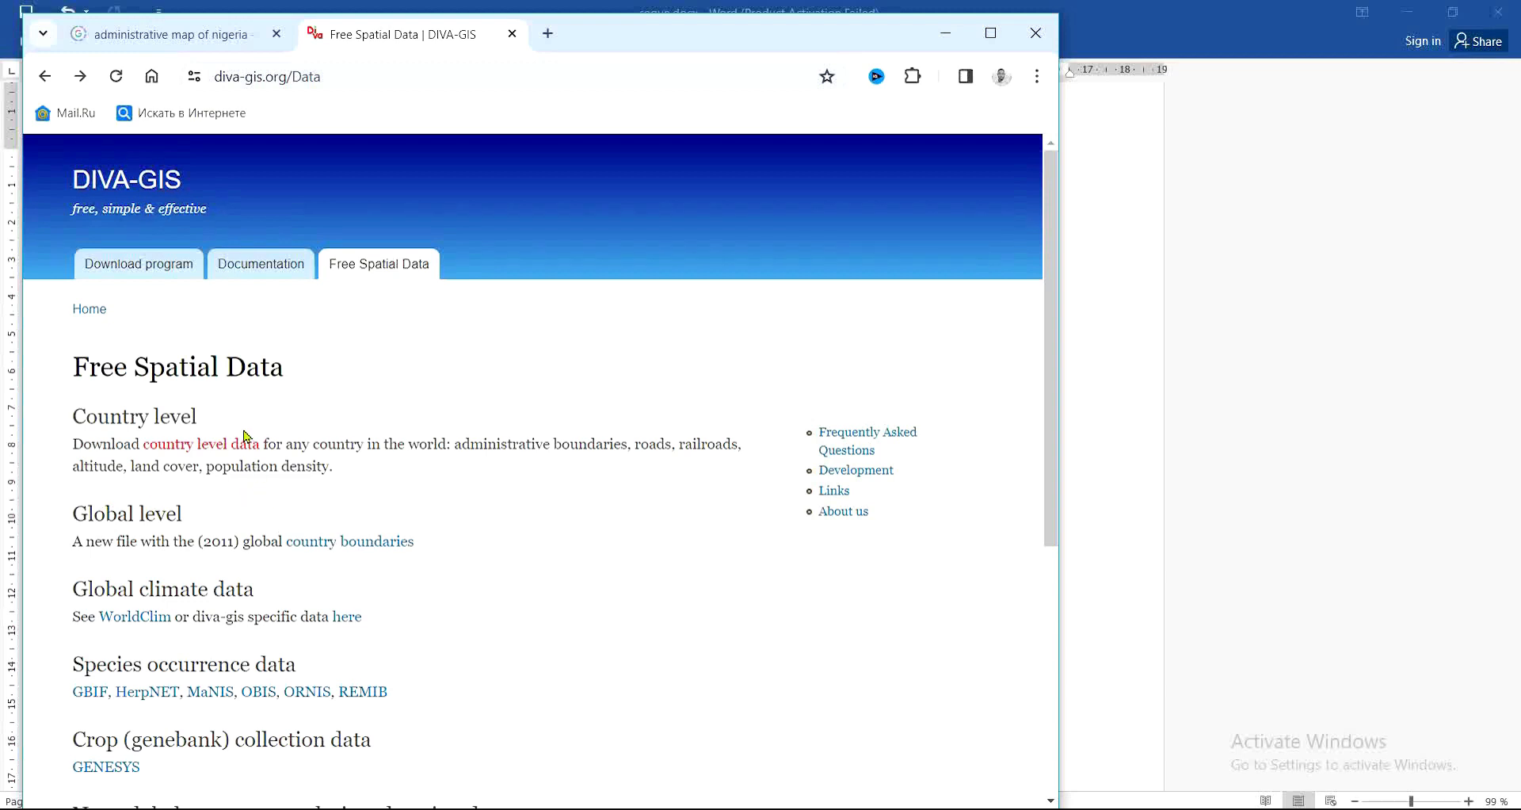
Open the DIVA-GIS country level data page and check Nigeria as the country and Administrative areas as the subject.
left_click(212, 458)
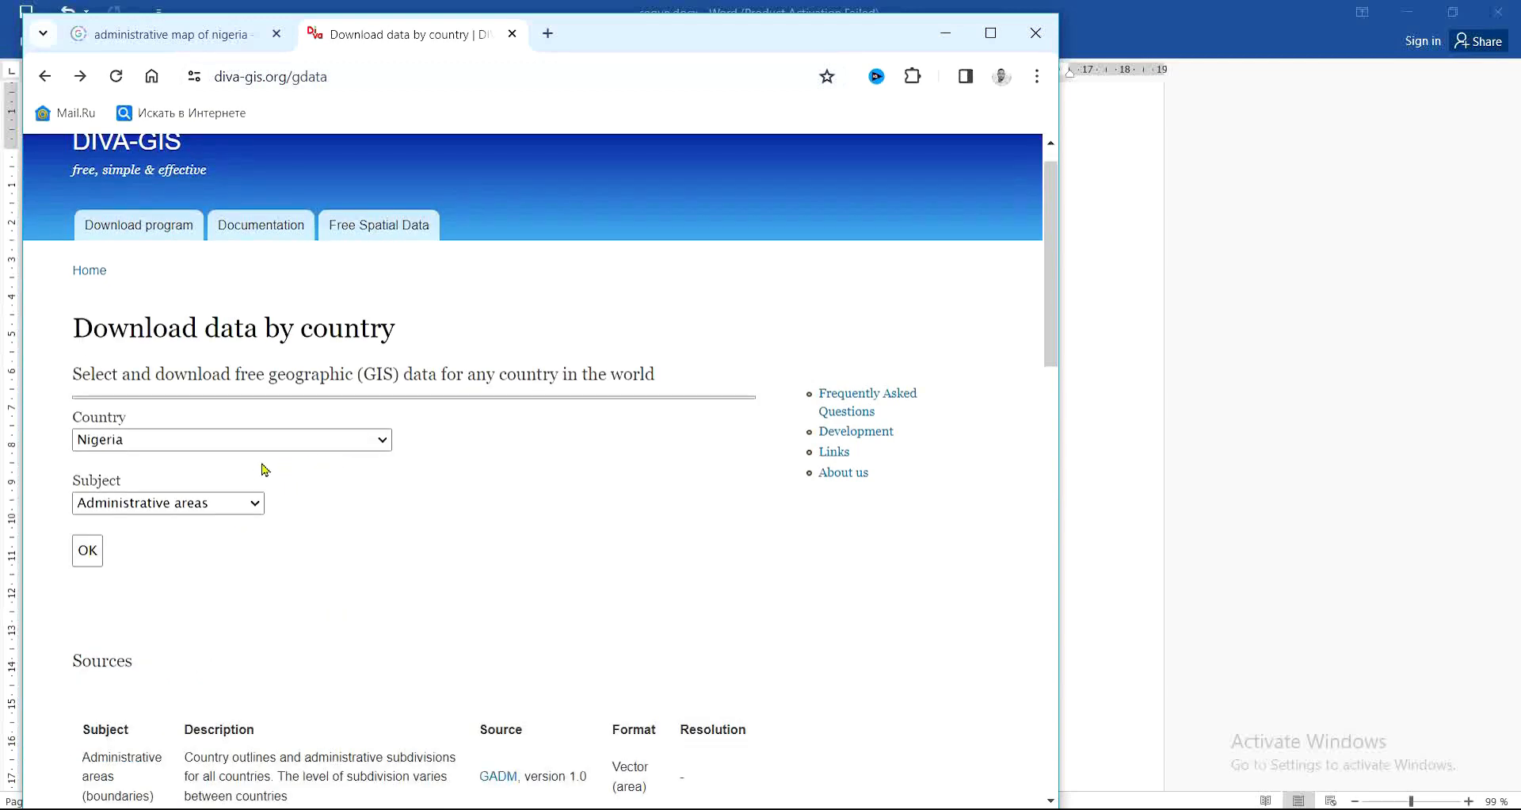
left_click(285, 441)
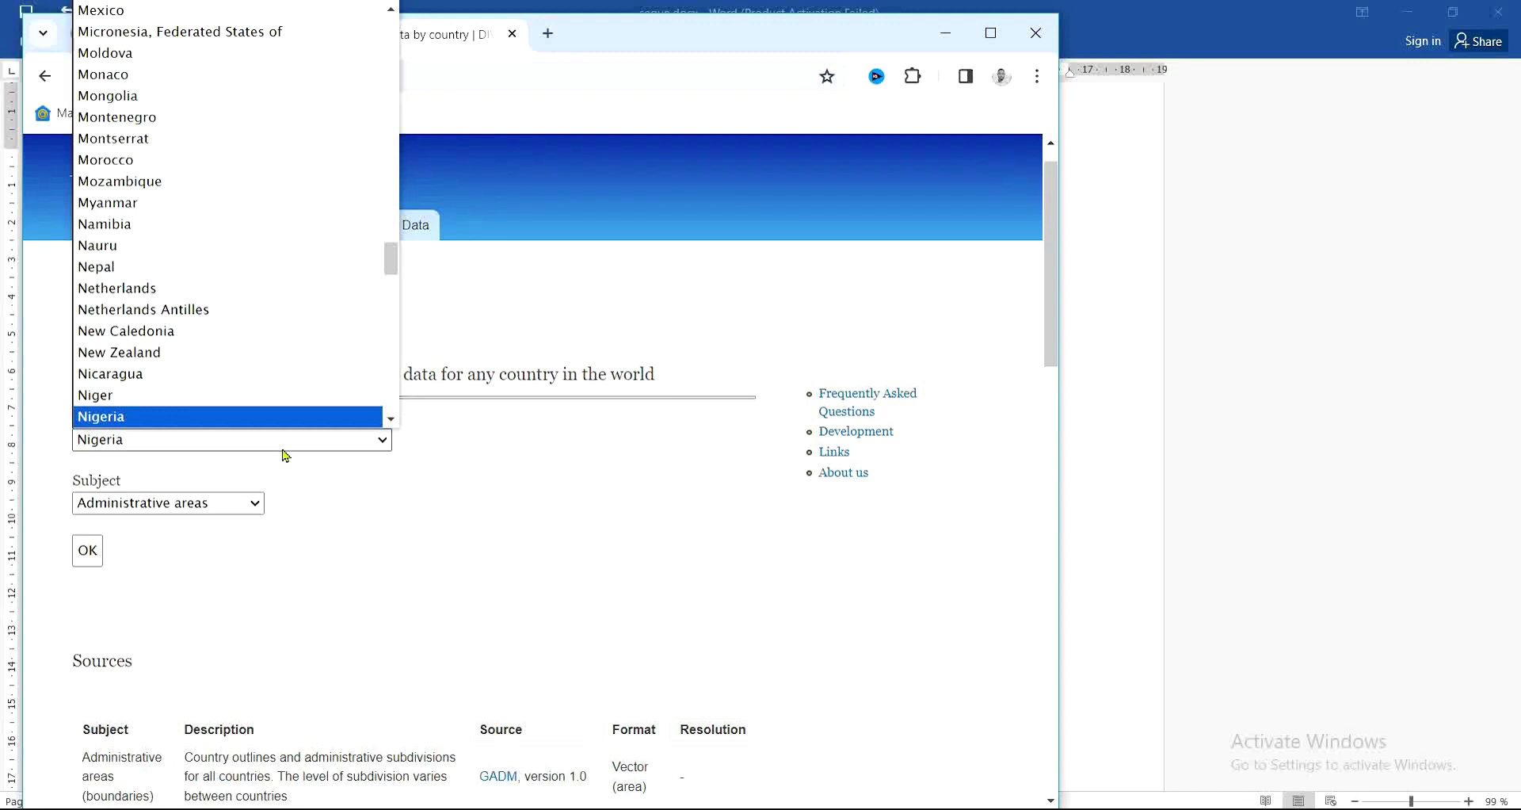
left_click(310, 472)
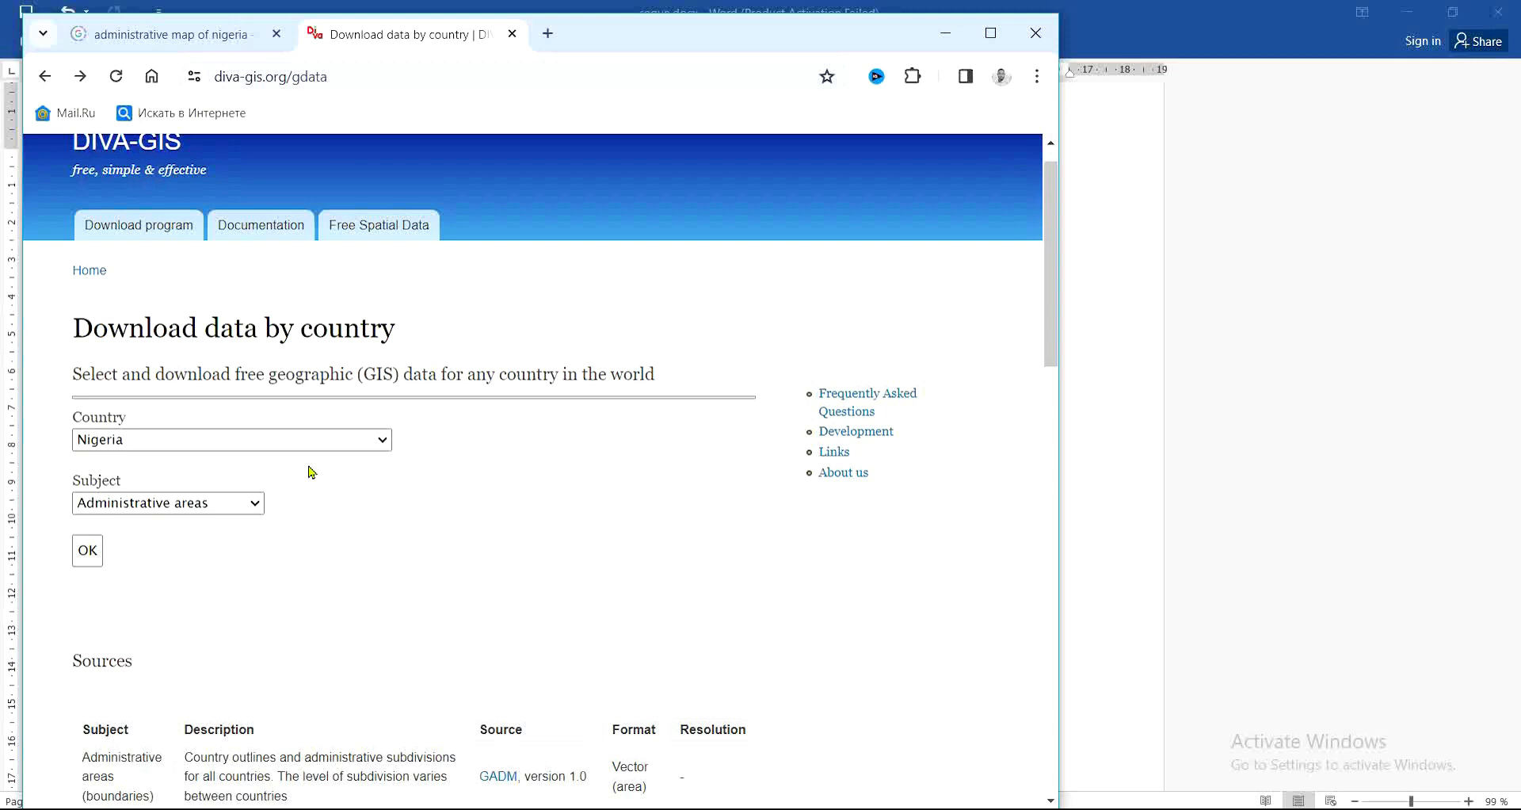
left_click(240, 506)
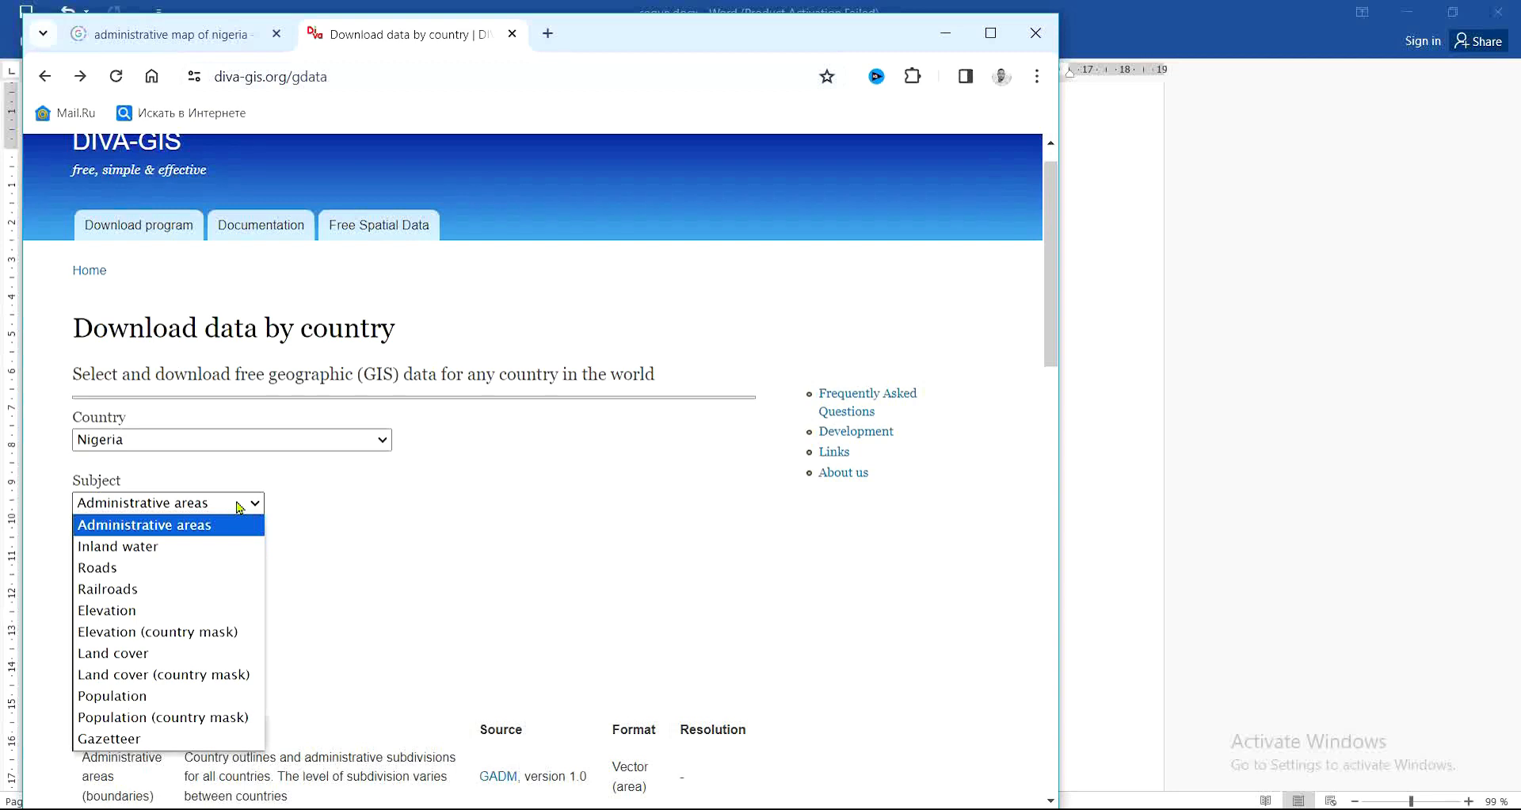
left_click(394, 577)
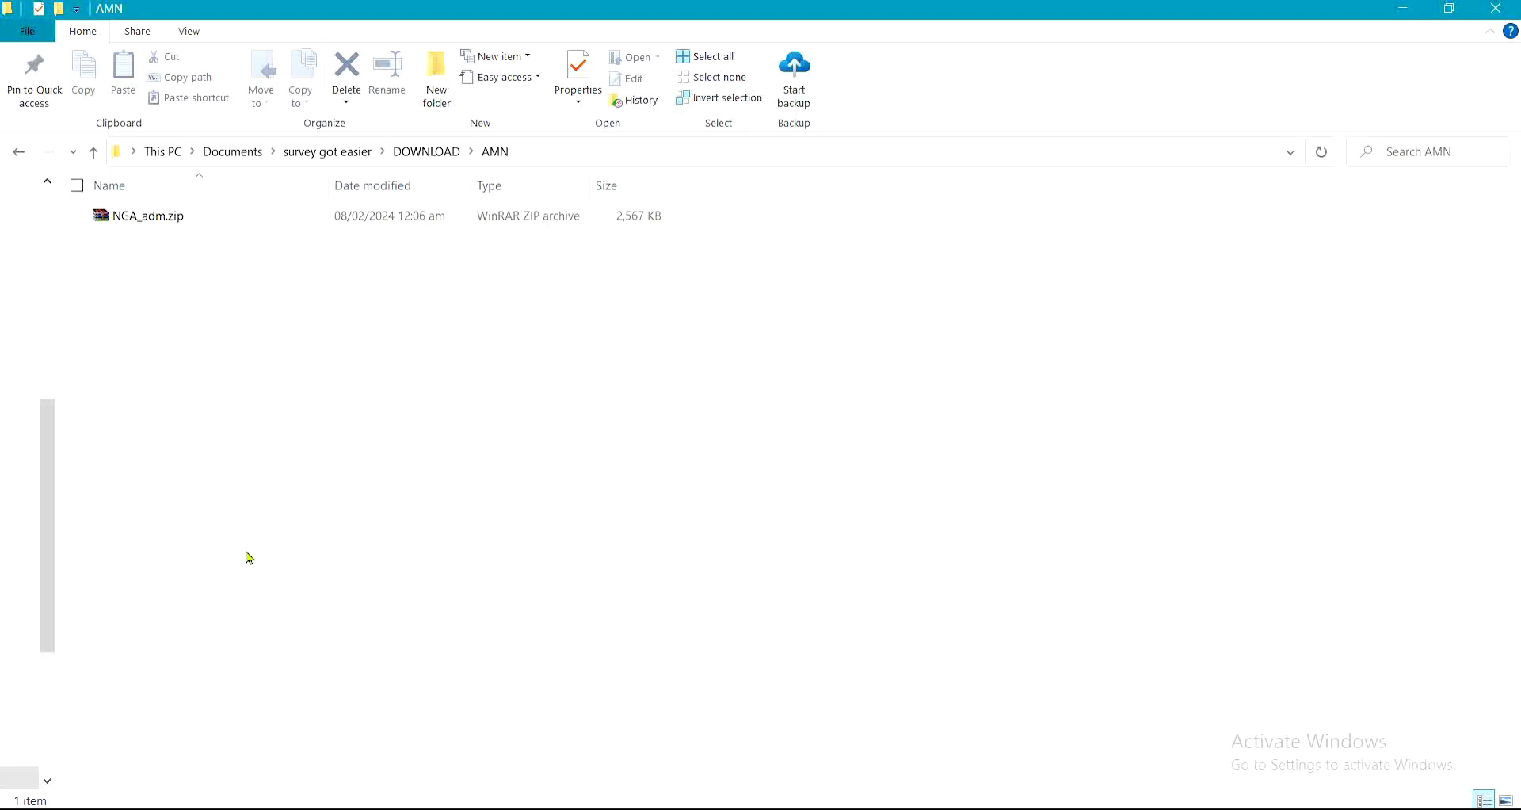
Extract the NGA_adm.zip archive directly into the AMN folder.
left_click(168, 229)
right_click(168, 228)
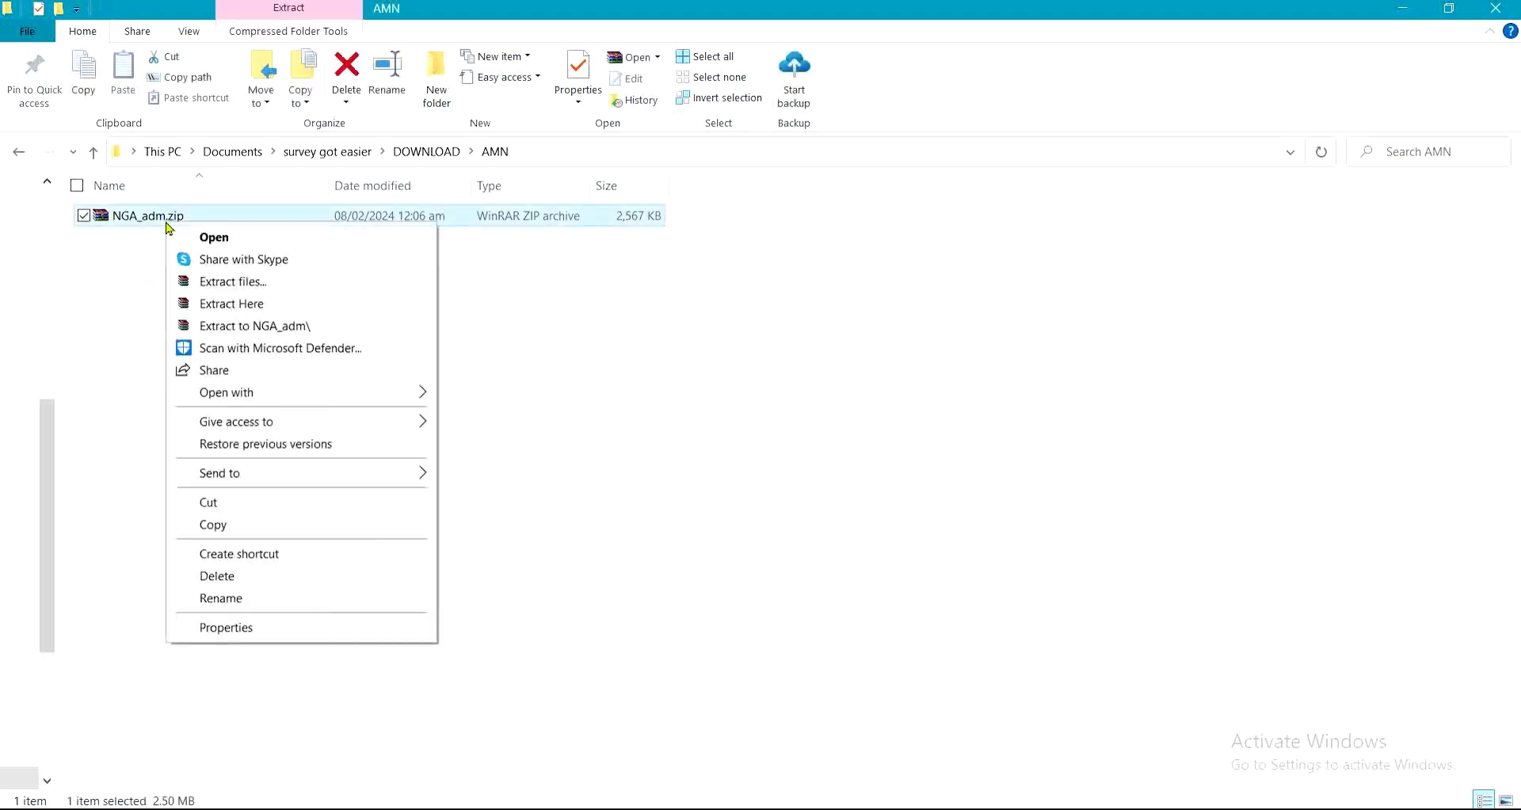
left_click(245, 302)
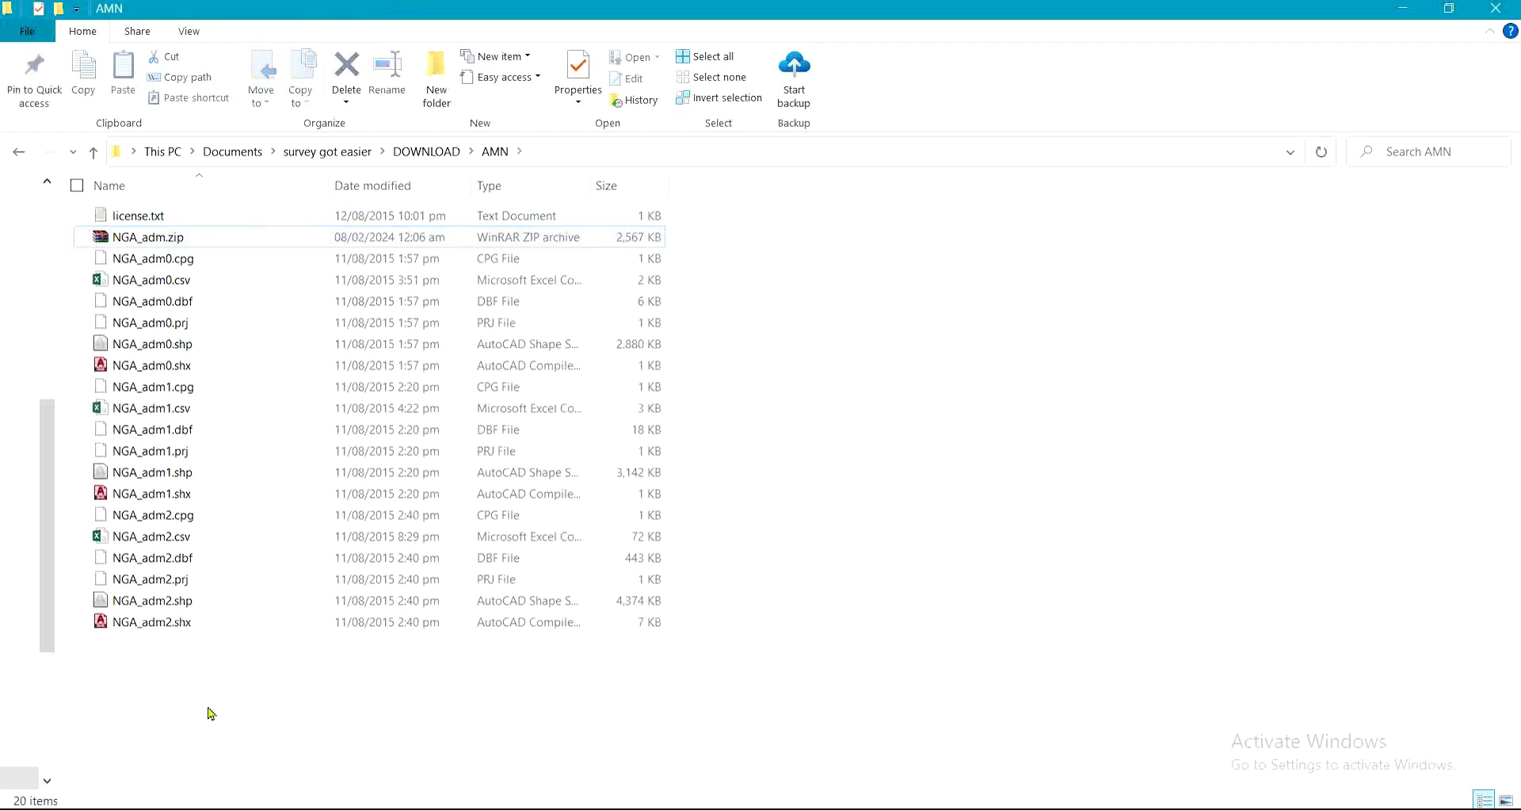
Select the extracted shapefiles NGA_adm0.shp, NGA_adm1.shp and NGA_adm2.shp together.
left_click(123, 343)
left_click(83, 472)
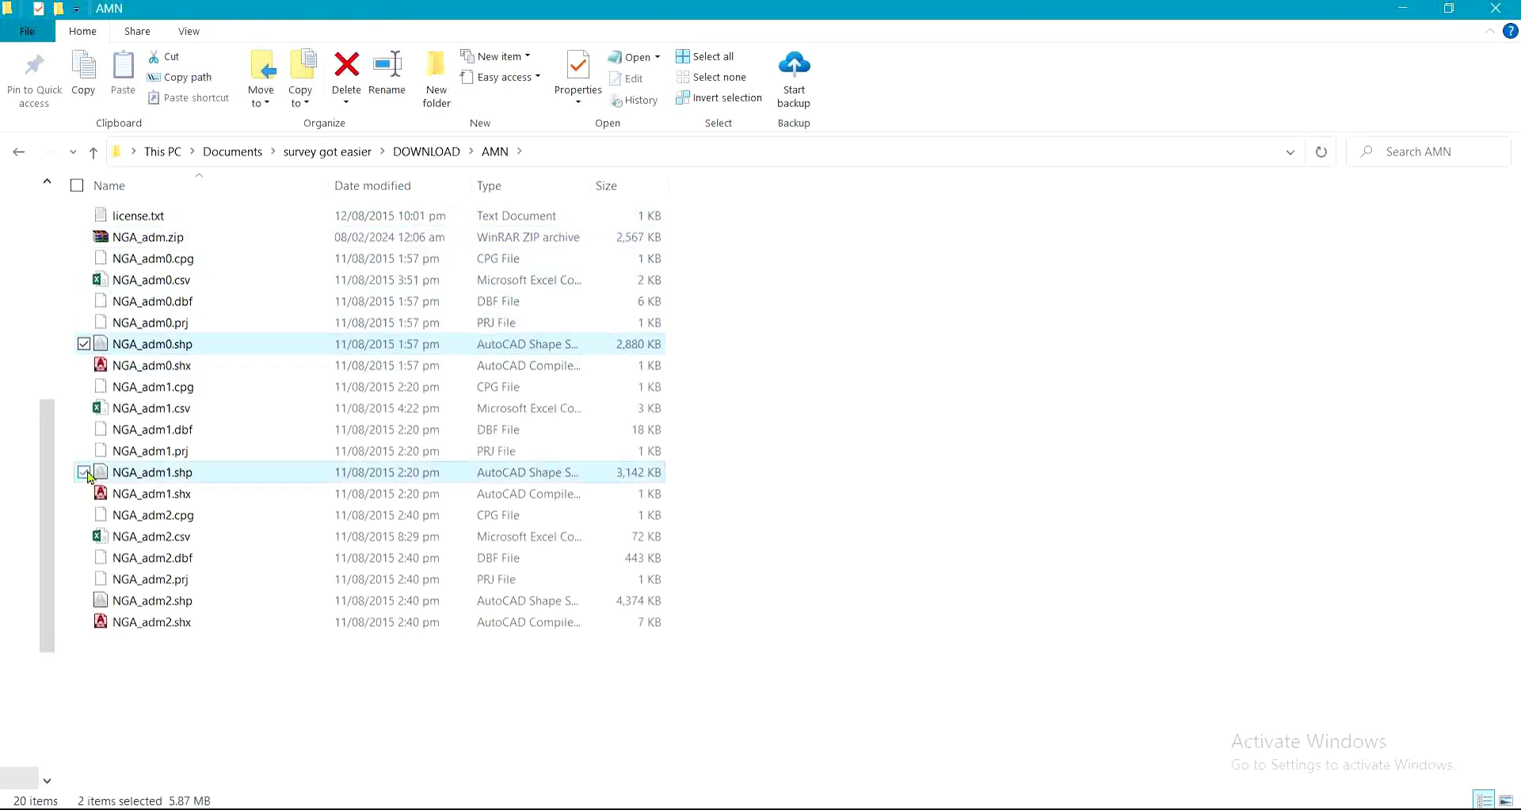
left_click(83, 600)
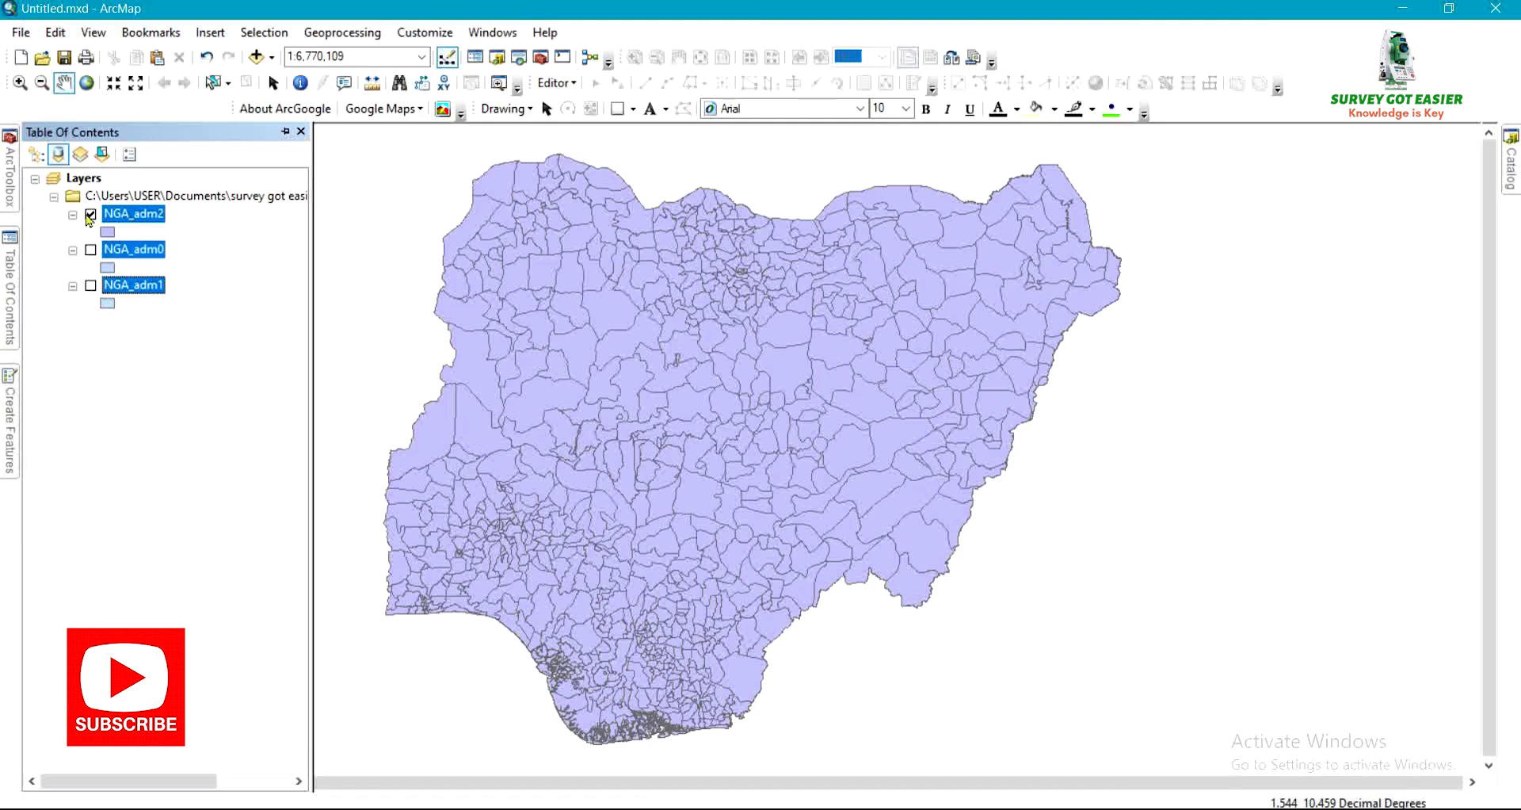
In ArcMap, display the NGA_adm0 layer on its own and open its attribute table.
left_click(90, 285, "ctrl")
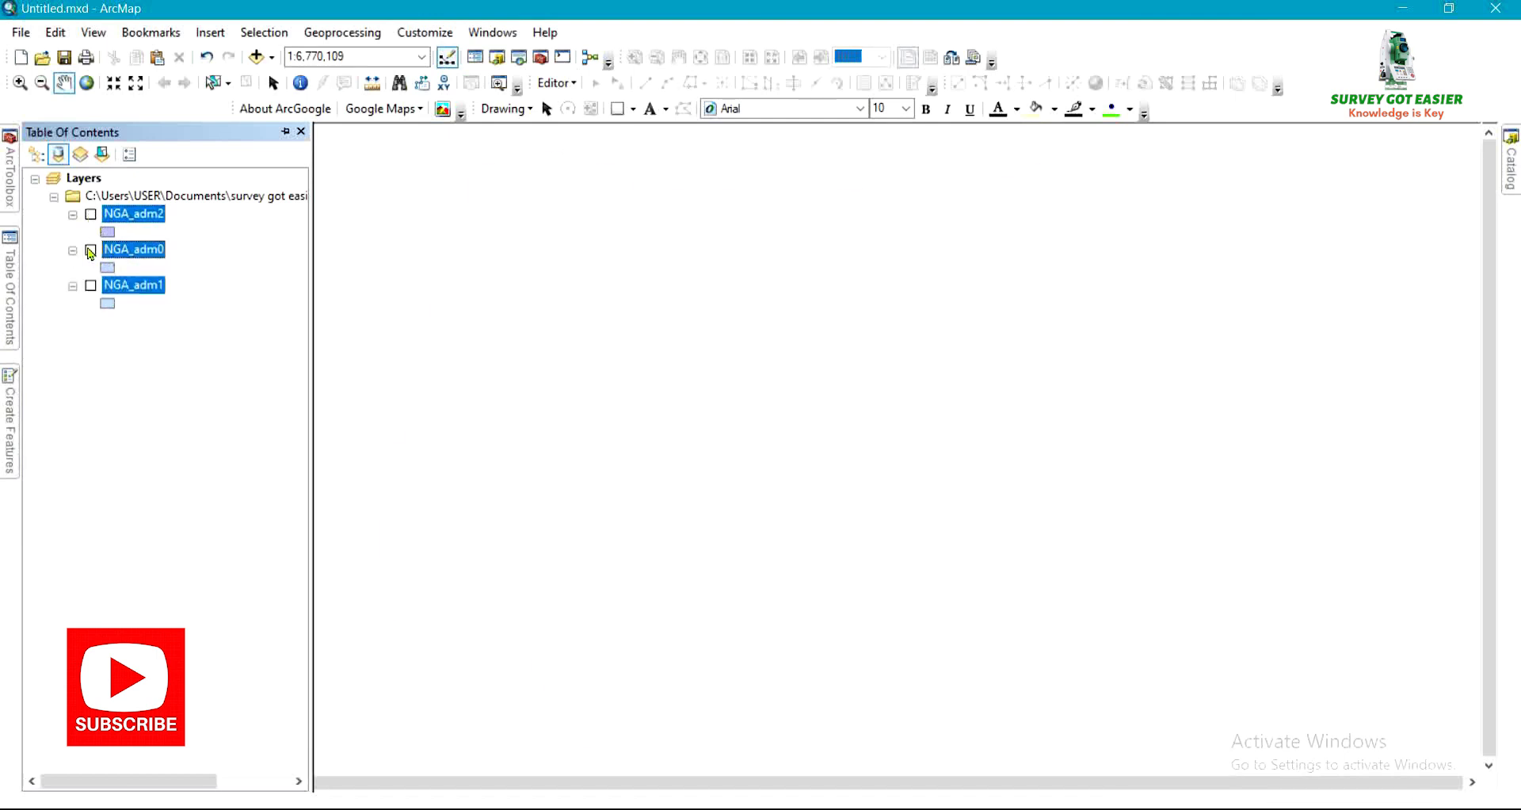
left_click(90, 249)
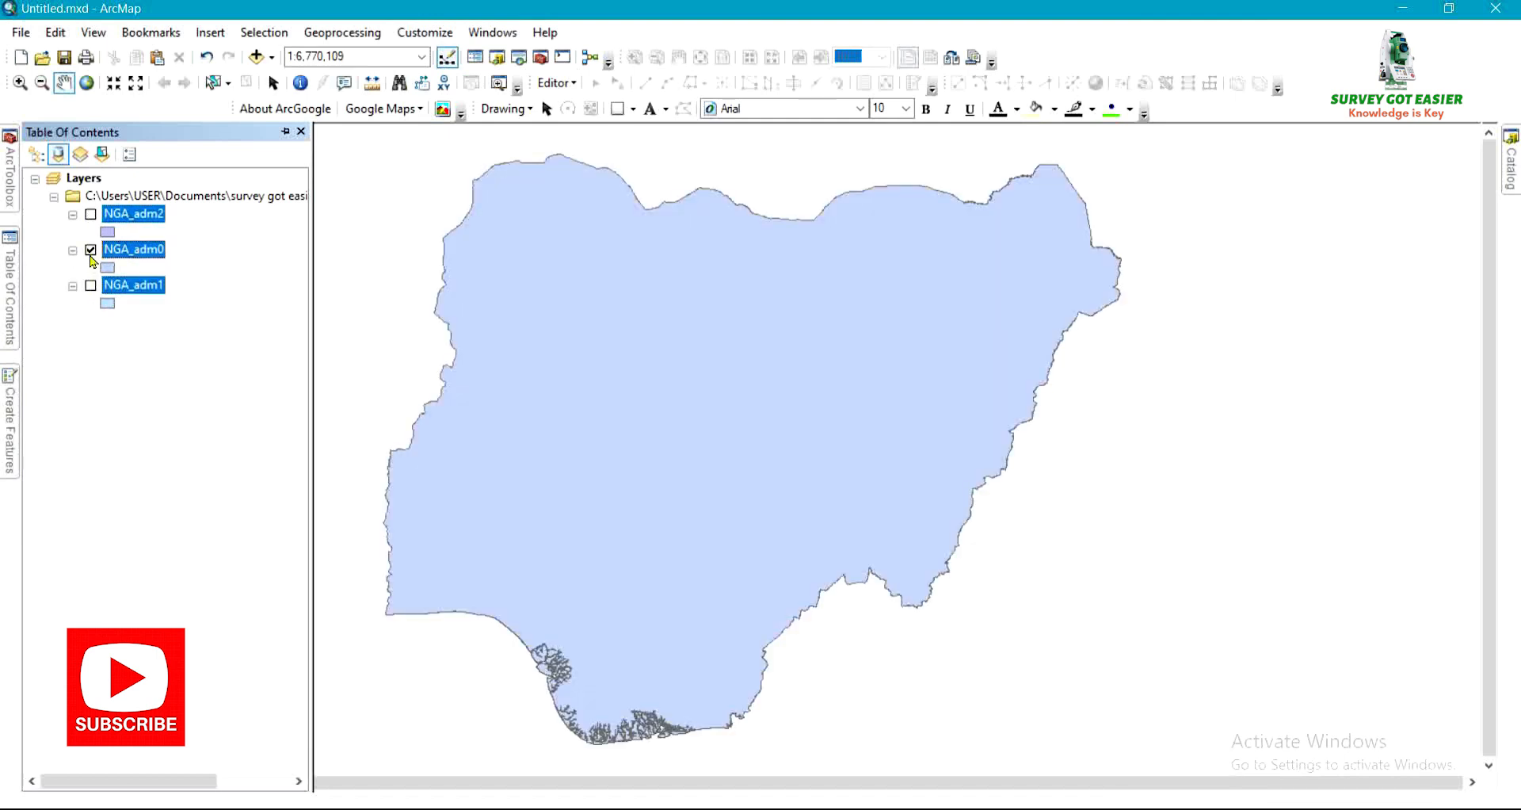
left_click(91, 250)
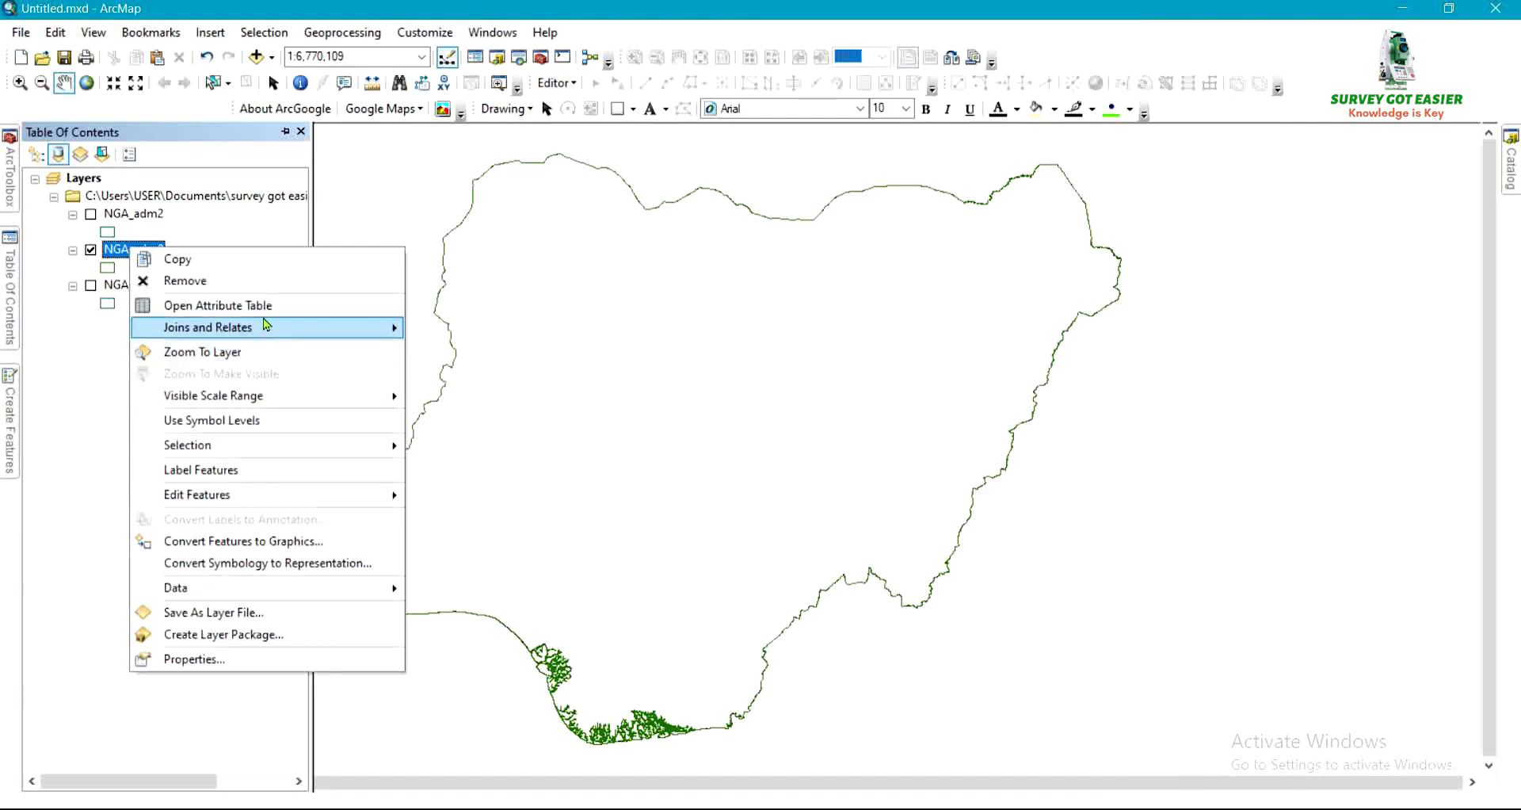
left_click(262, 304)
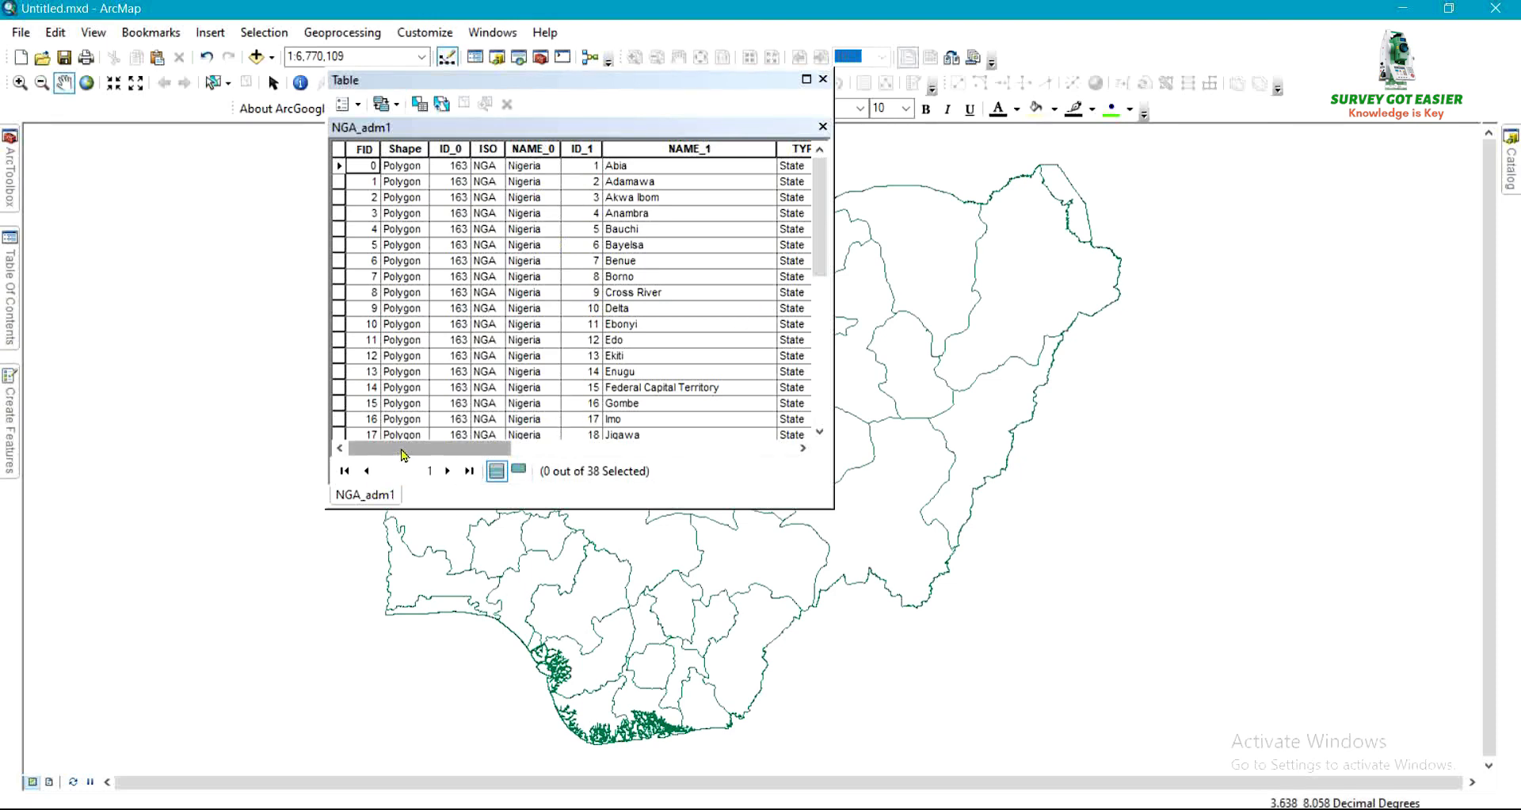
Review the further columns of the NGA_adm1 attribute table and turn off that layer.
left_click_drag(404, 450, 760, 472)
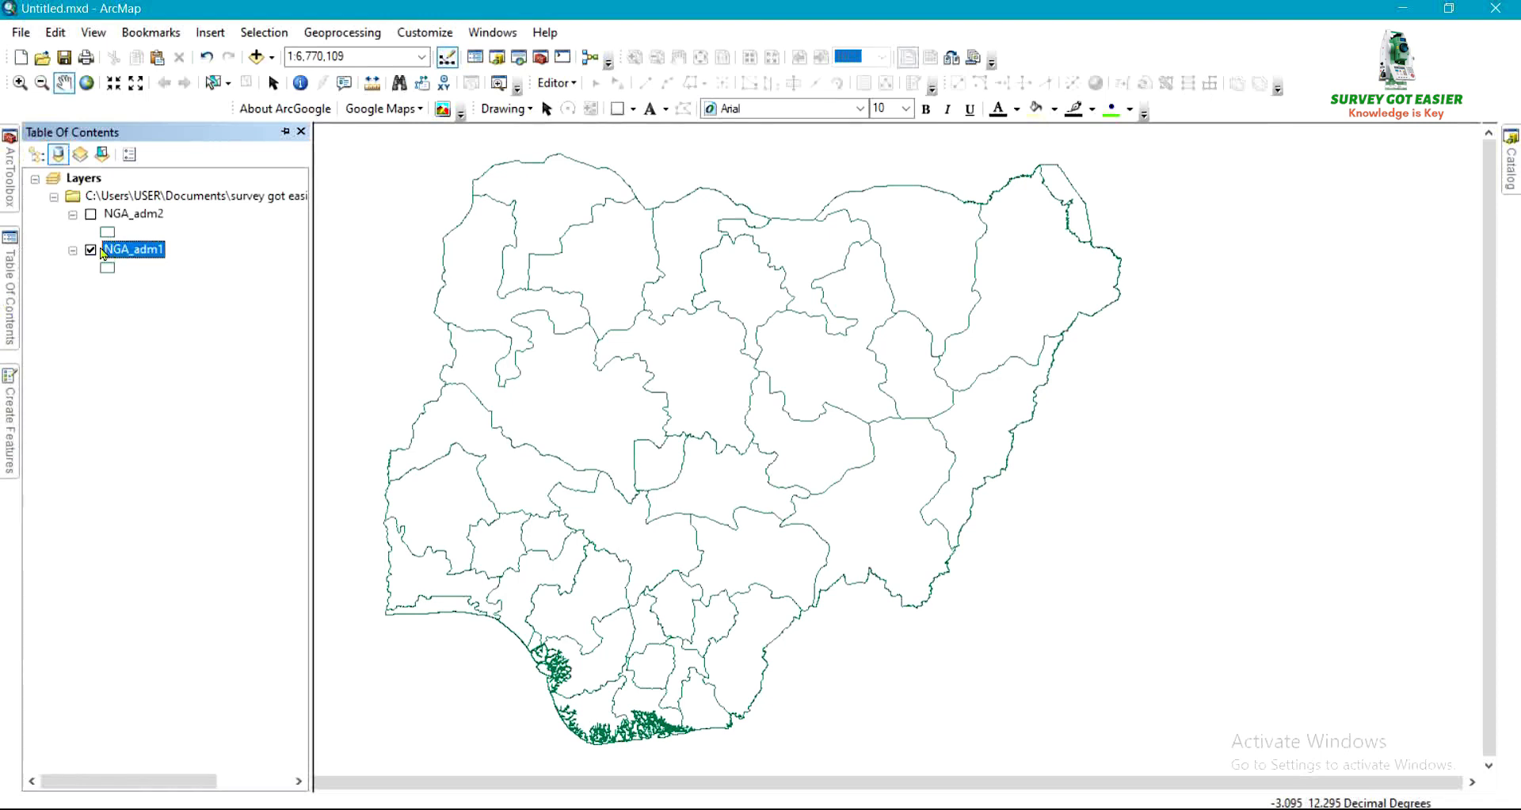
left_click(91, 250)
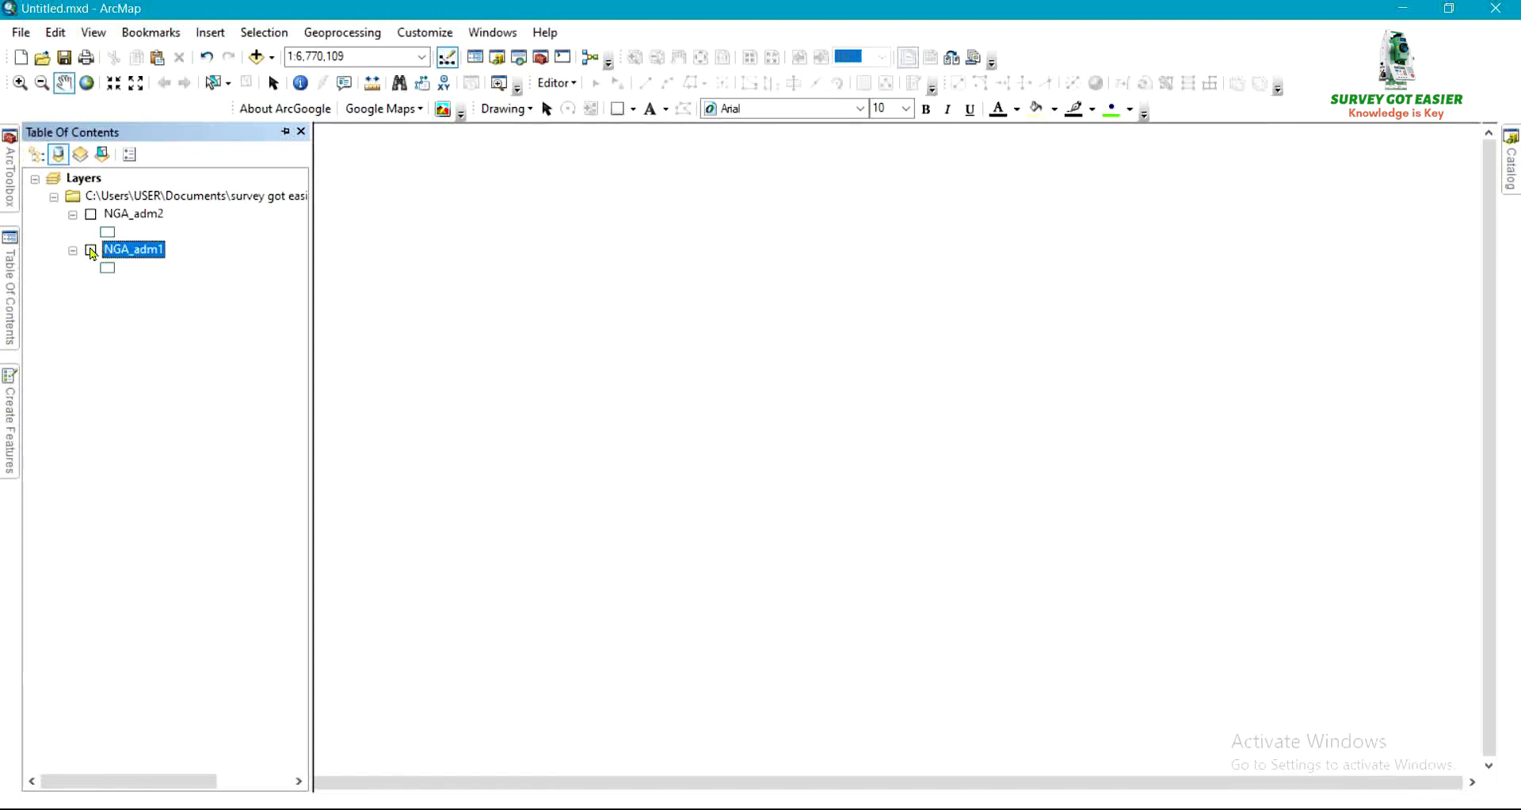
left_click(91, 251)
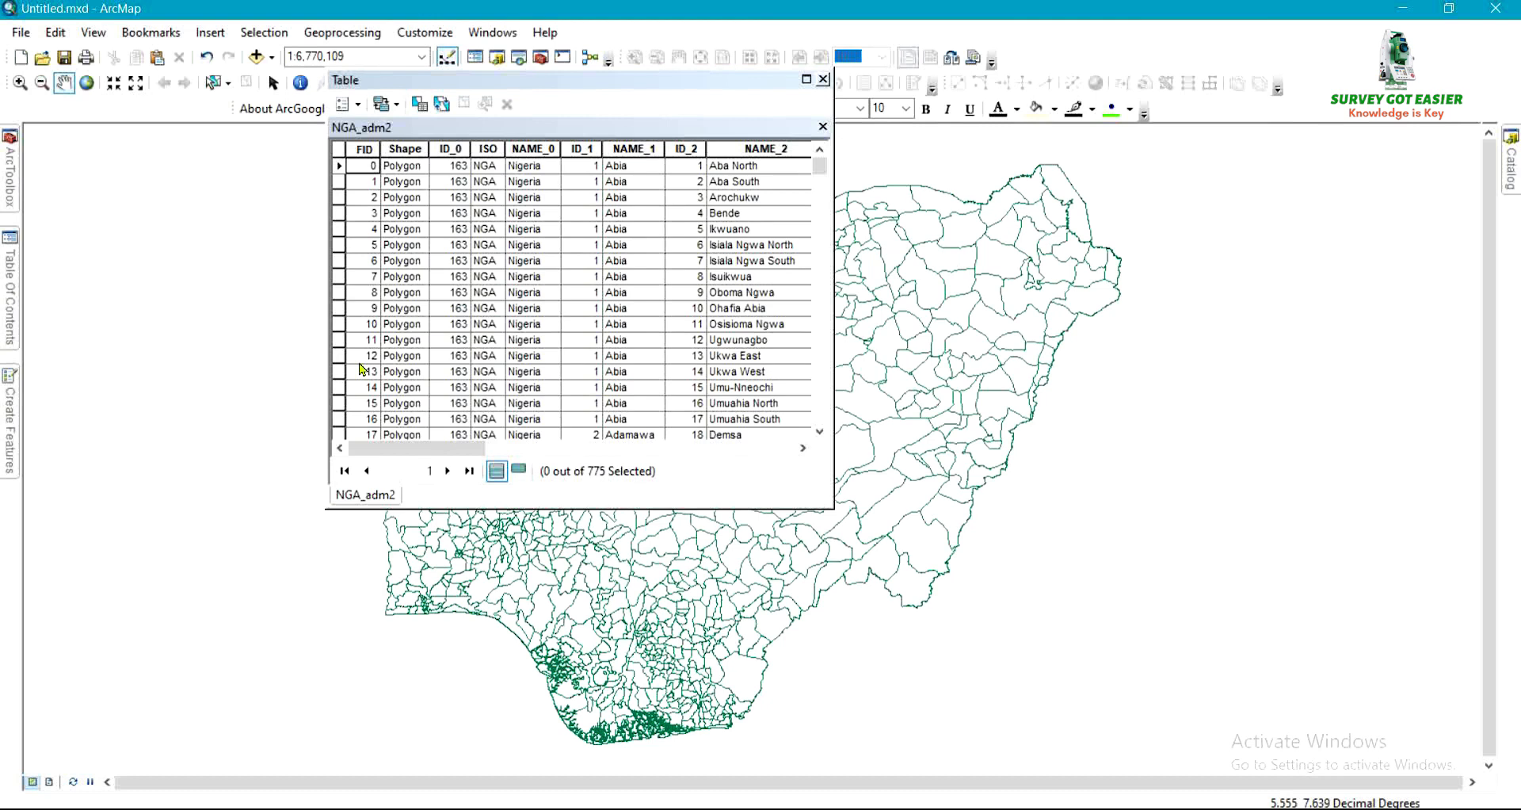
Browse the NGA_adm2 attribute table down to the Oyo records.
left_click(361, 358)
scroll(478, 431, "down", 3)
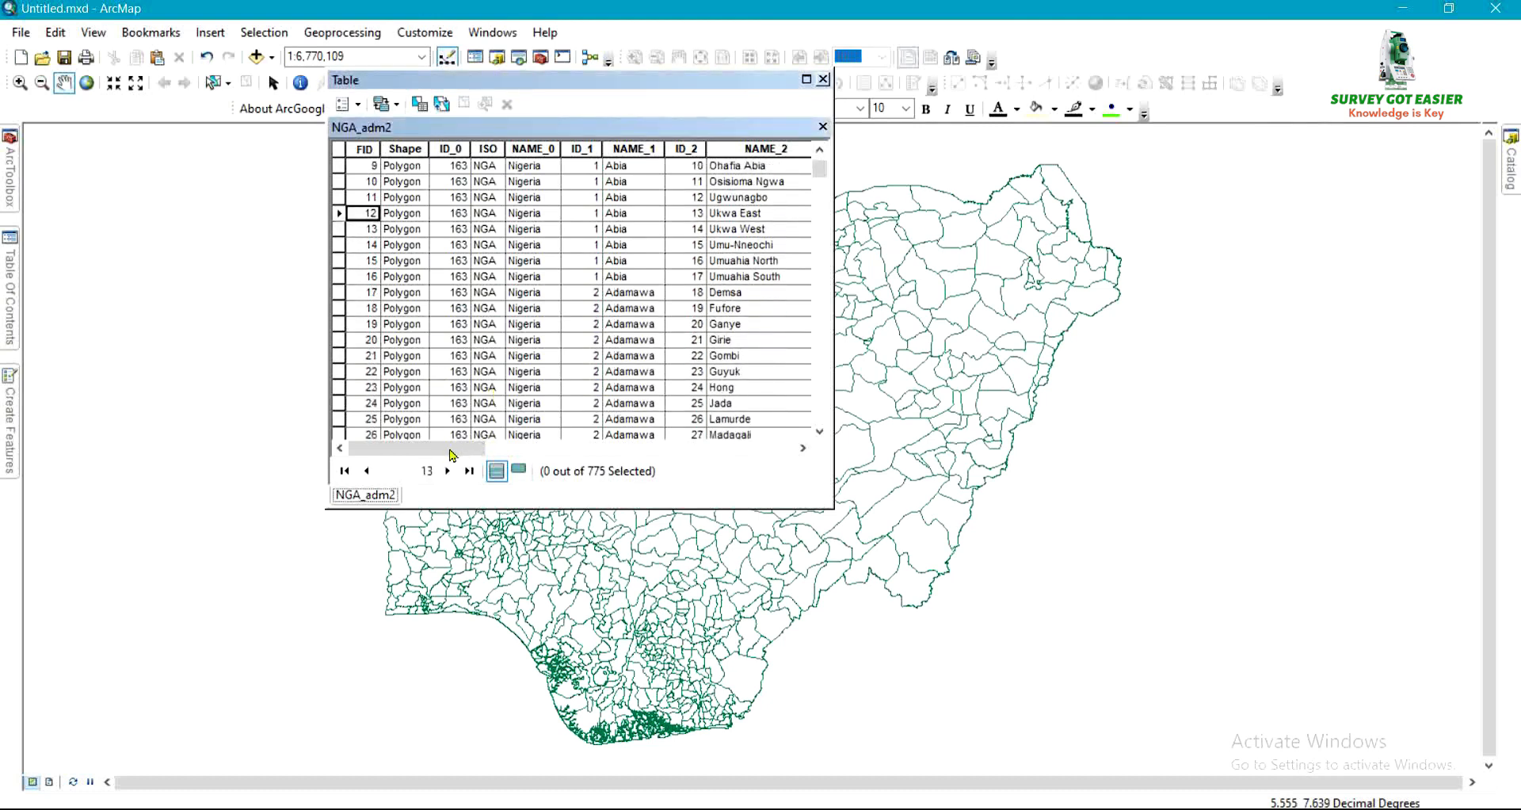
scroll(594, 250, "down", 1)
left_click_drag(820, 170, 825, 377)
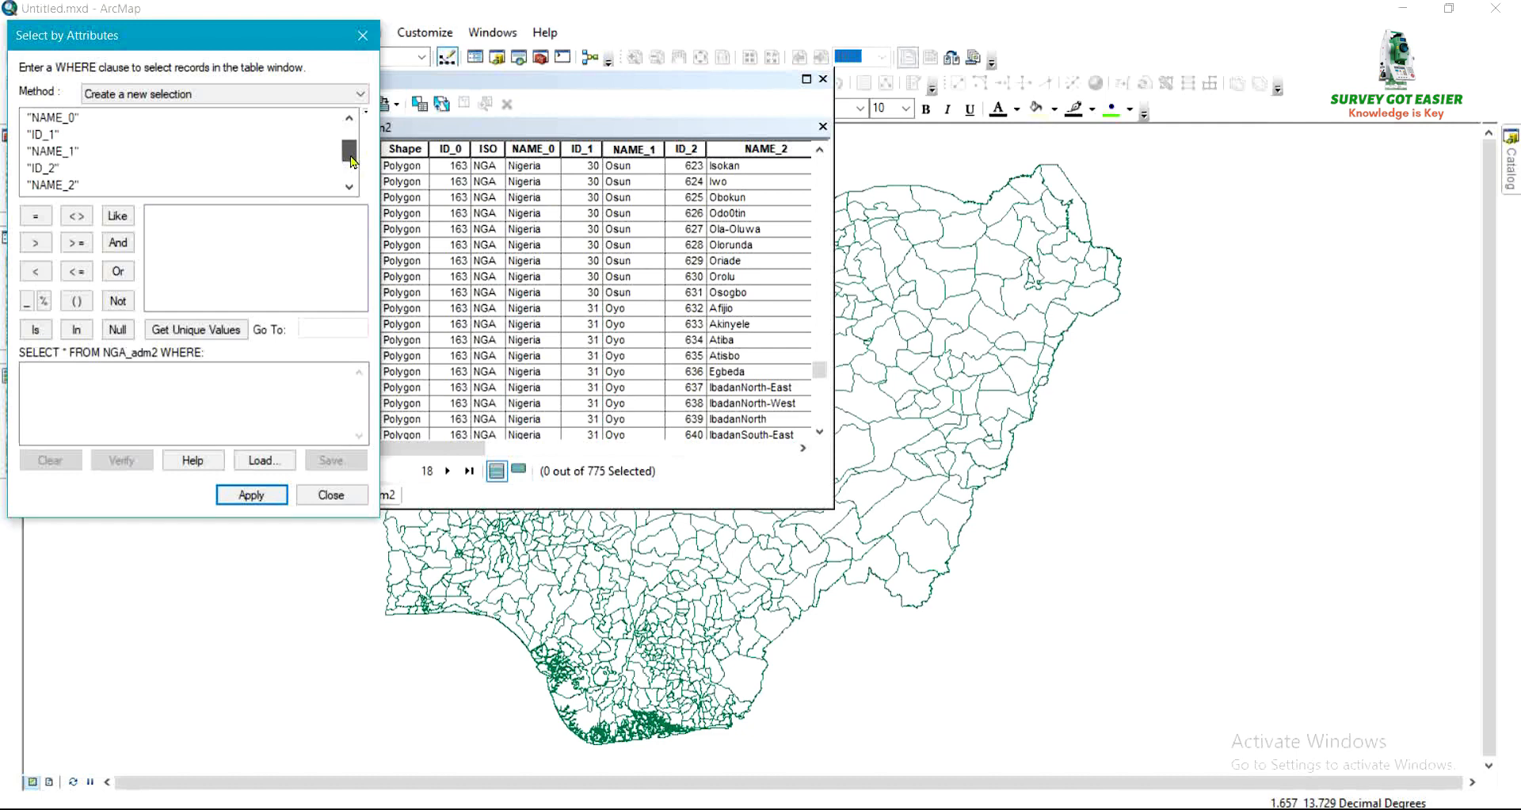
Select the NGA_adm2 records by attributes with the expression "NAME_1" = 'Oyo'.
double_click(49, 151)
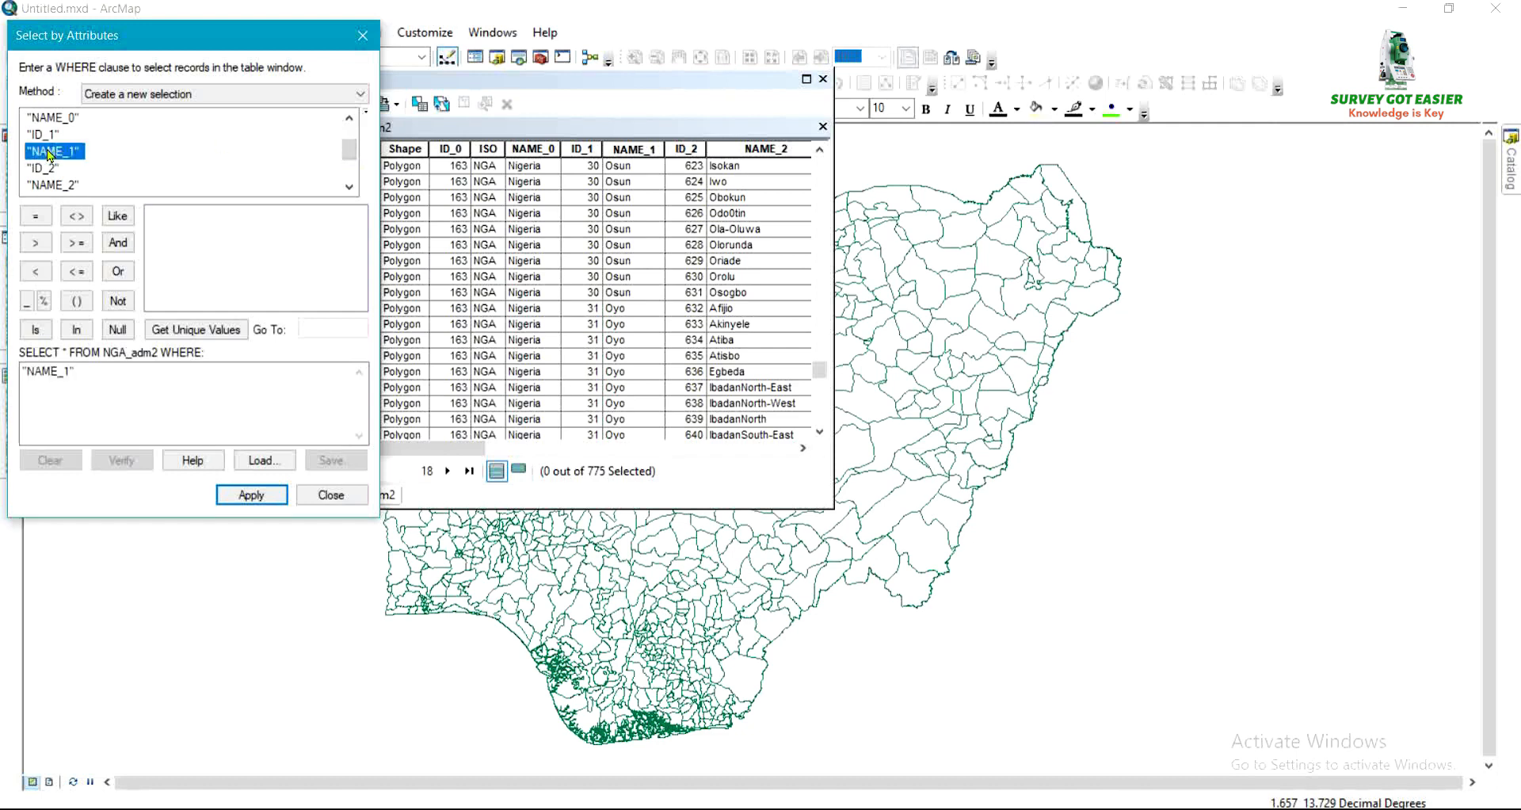
left_click(28, 220)
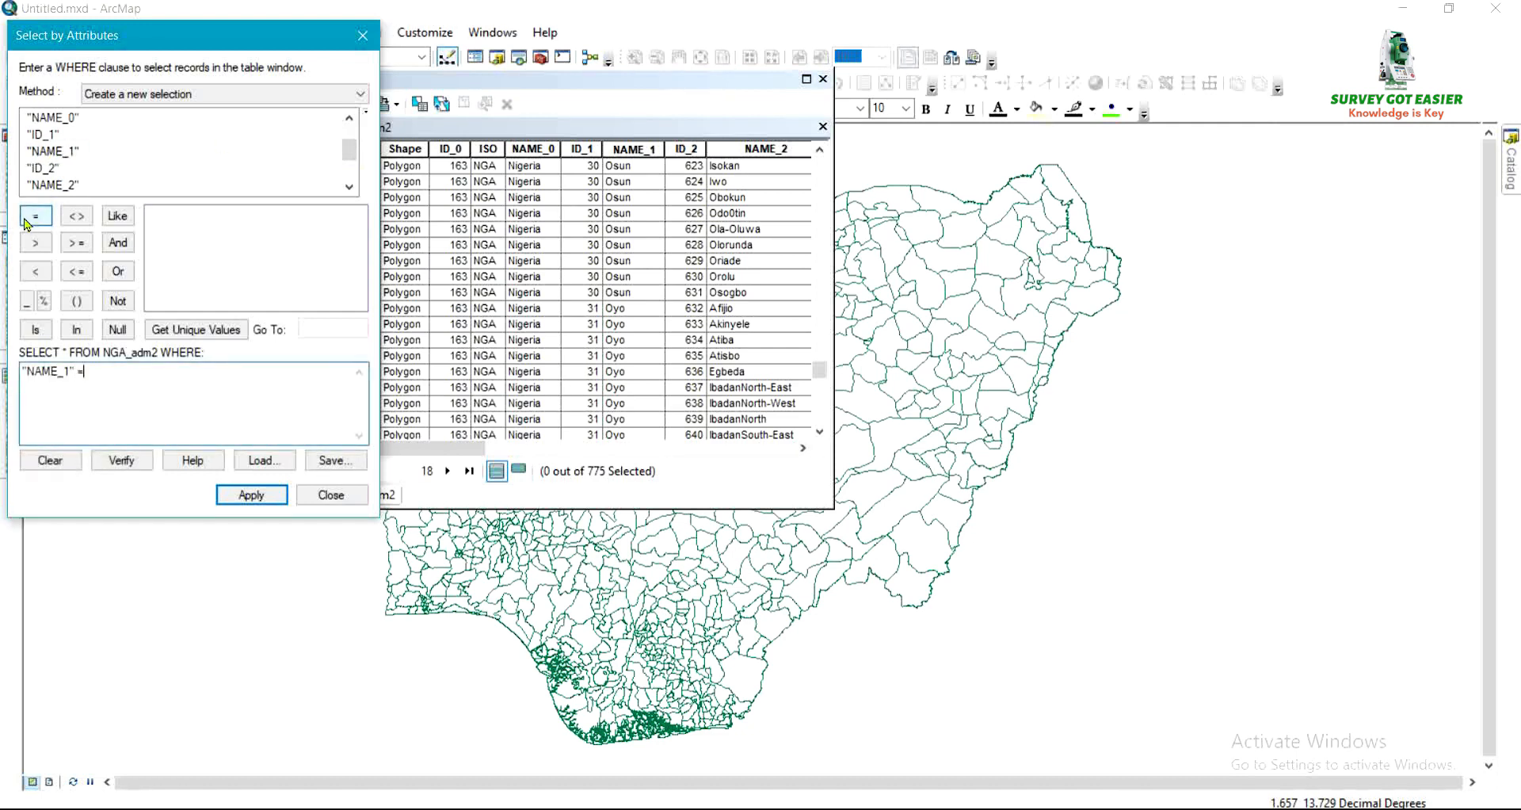
left_click(168, 334)
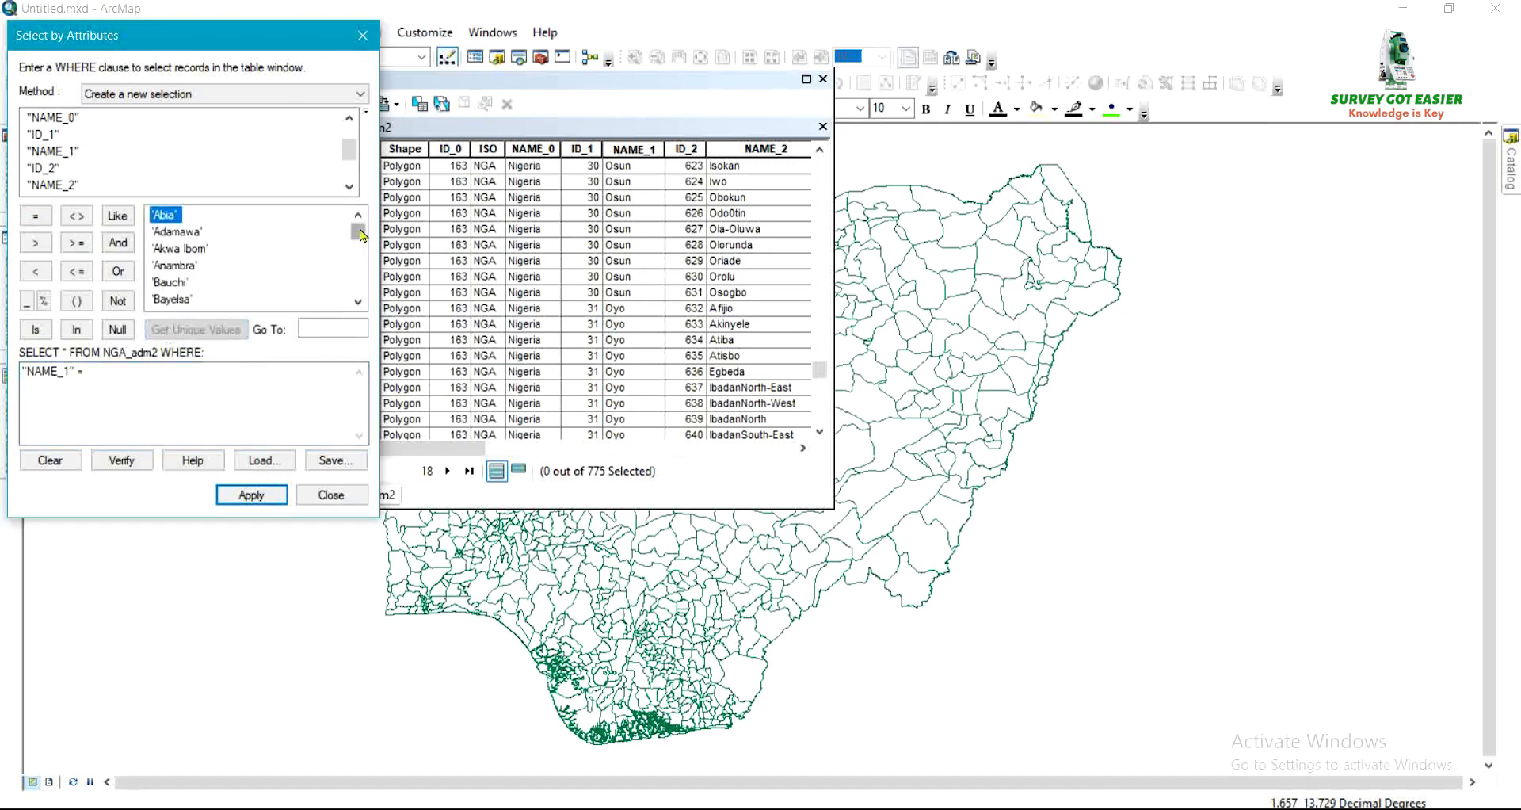
left_click_drag(360, 235, 365, 282)
left_click(164, 234)
double_click(165, 235)
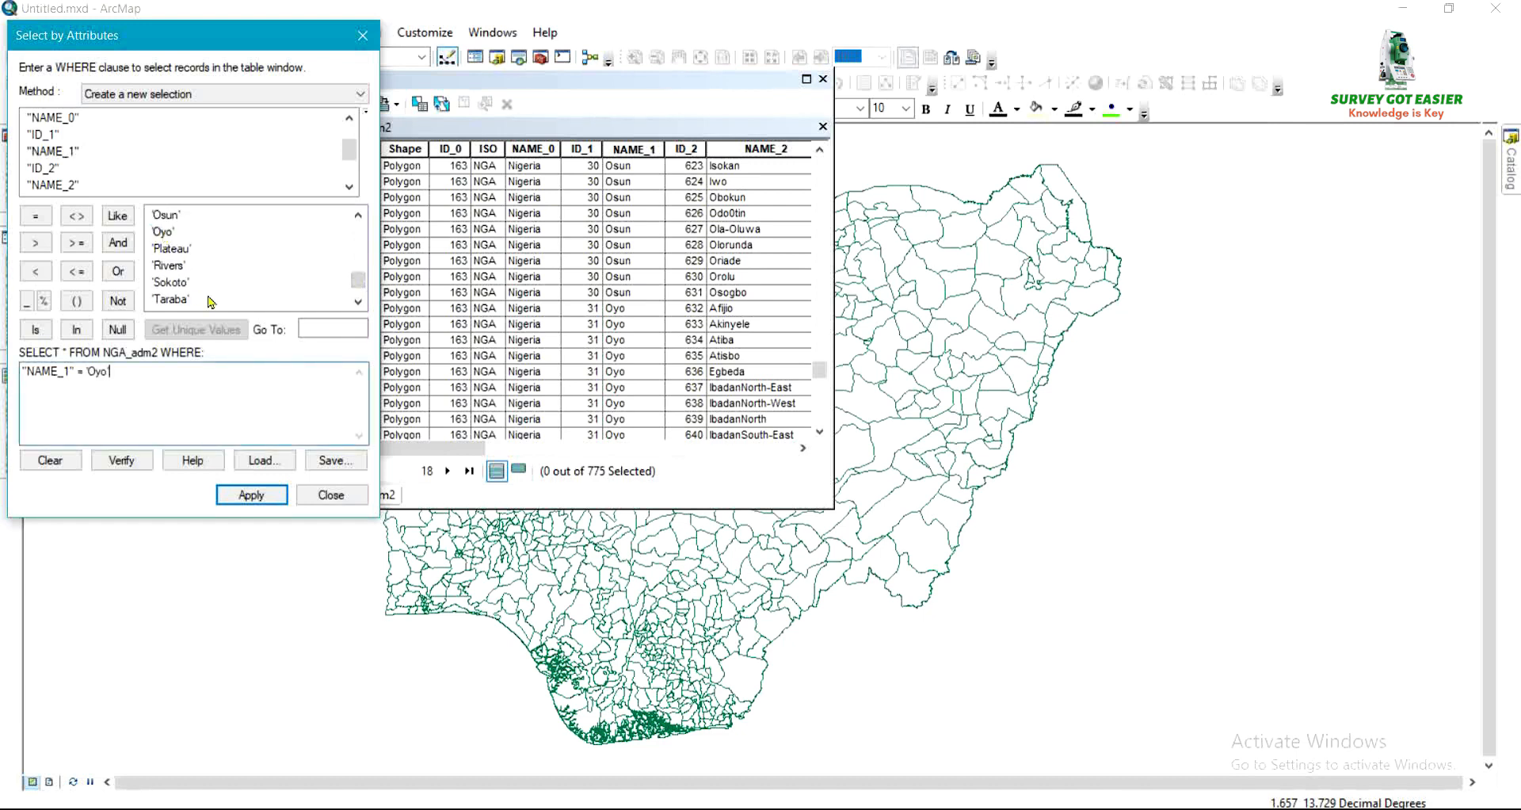
left_click(243, 497)
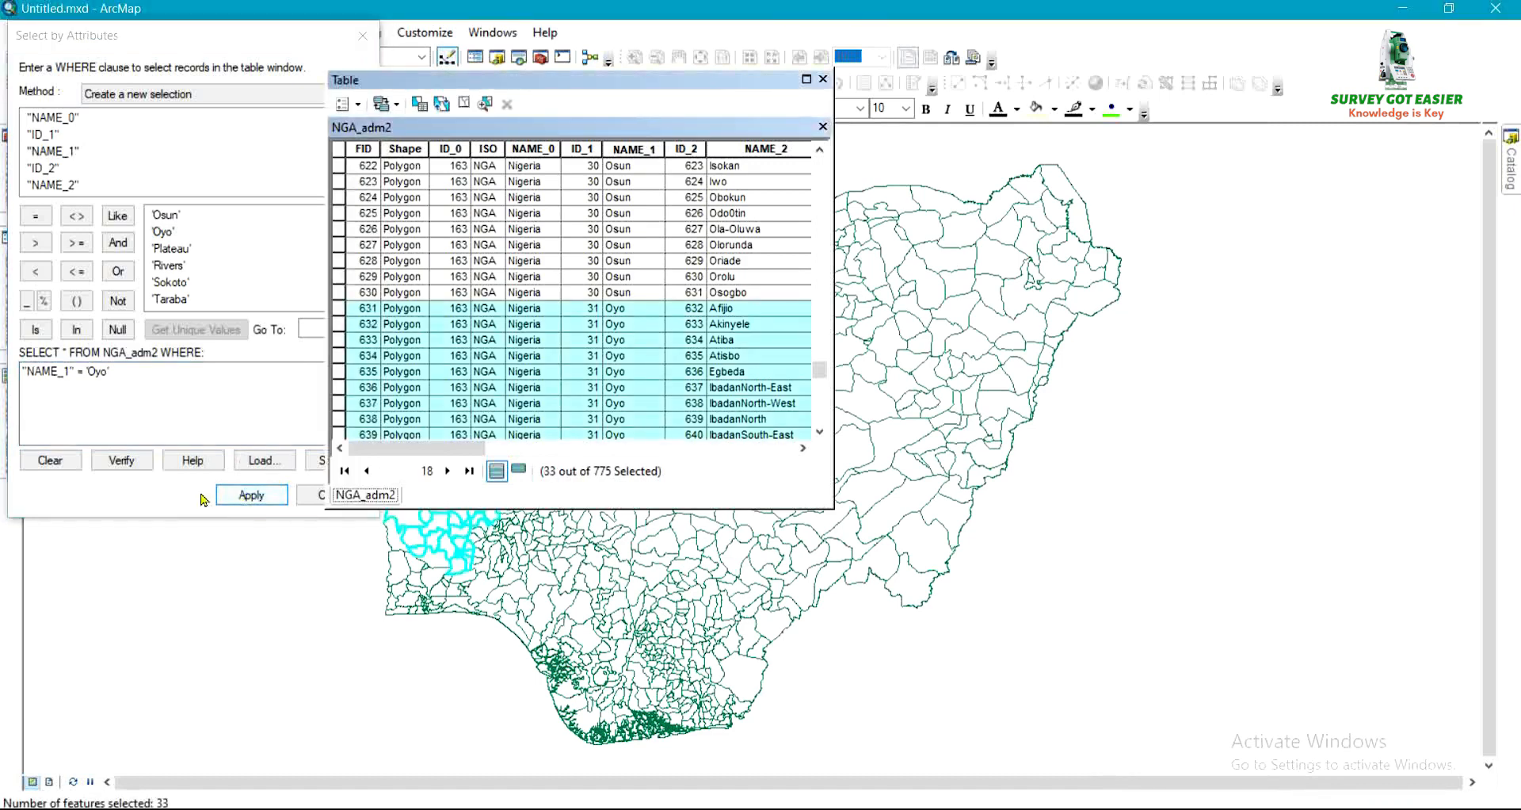
Verify the selection expression and close both the attribute query and the NGA_adm2 attribute table.
left_click(121, 466)
left_click(121, 460)
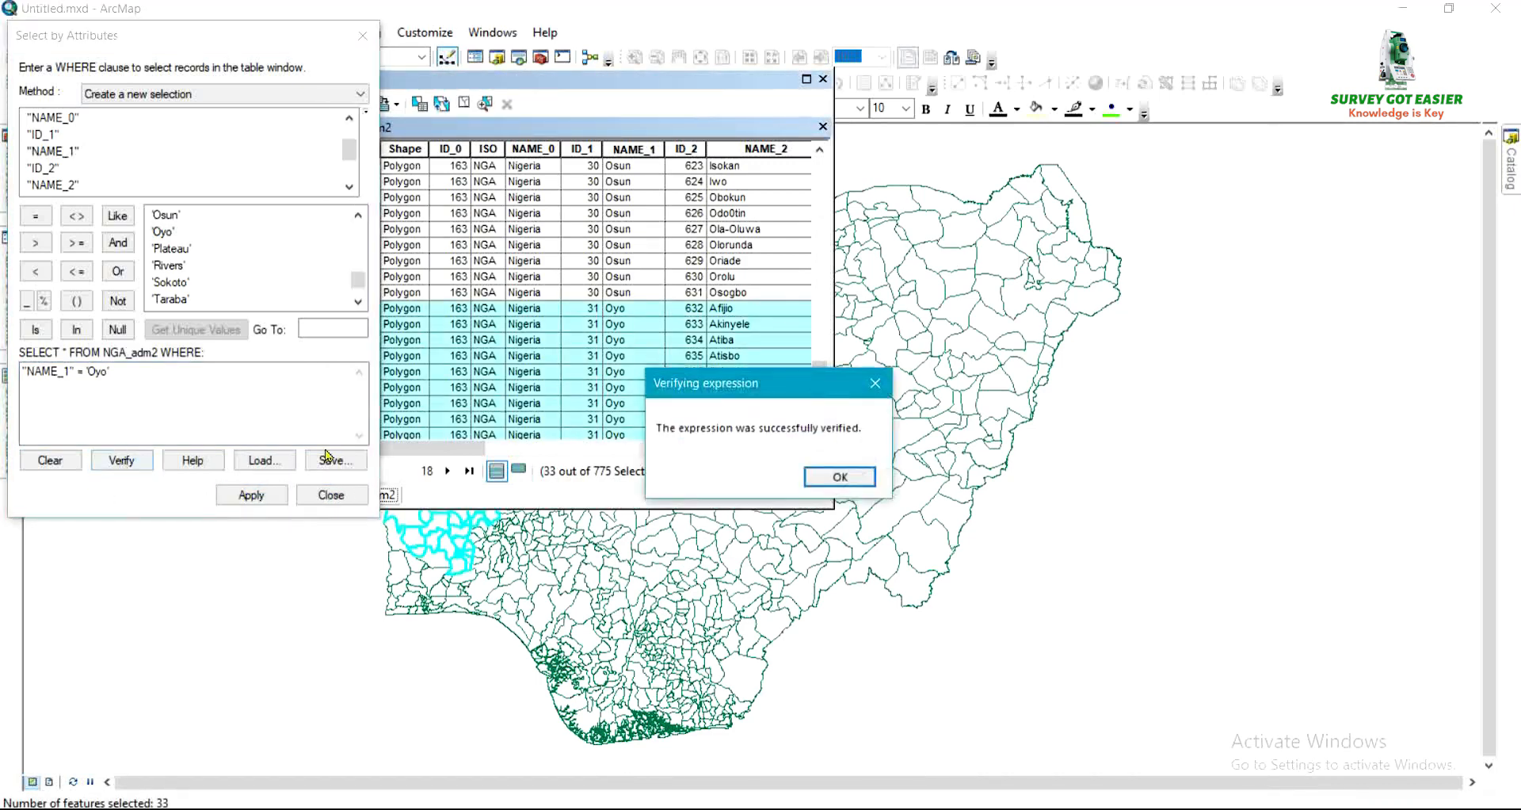
left_click(839, 474)
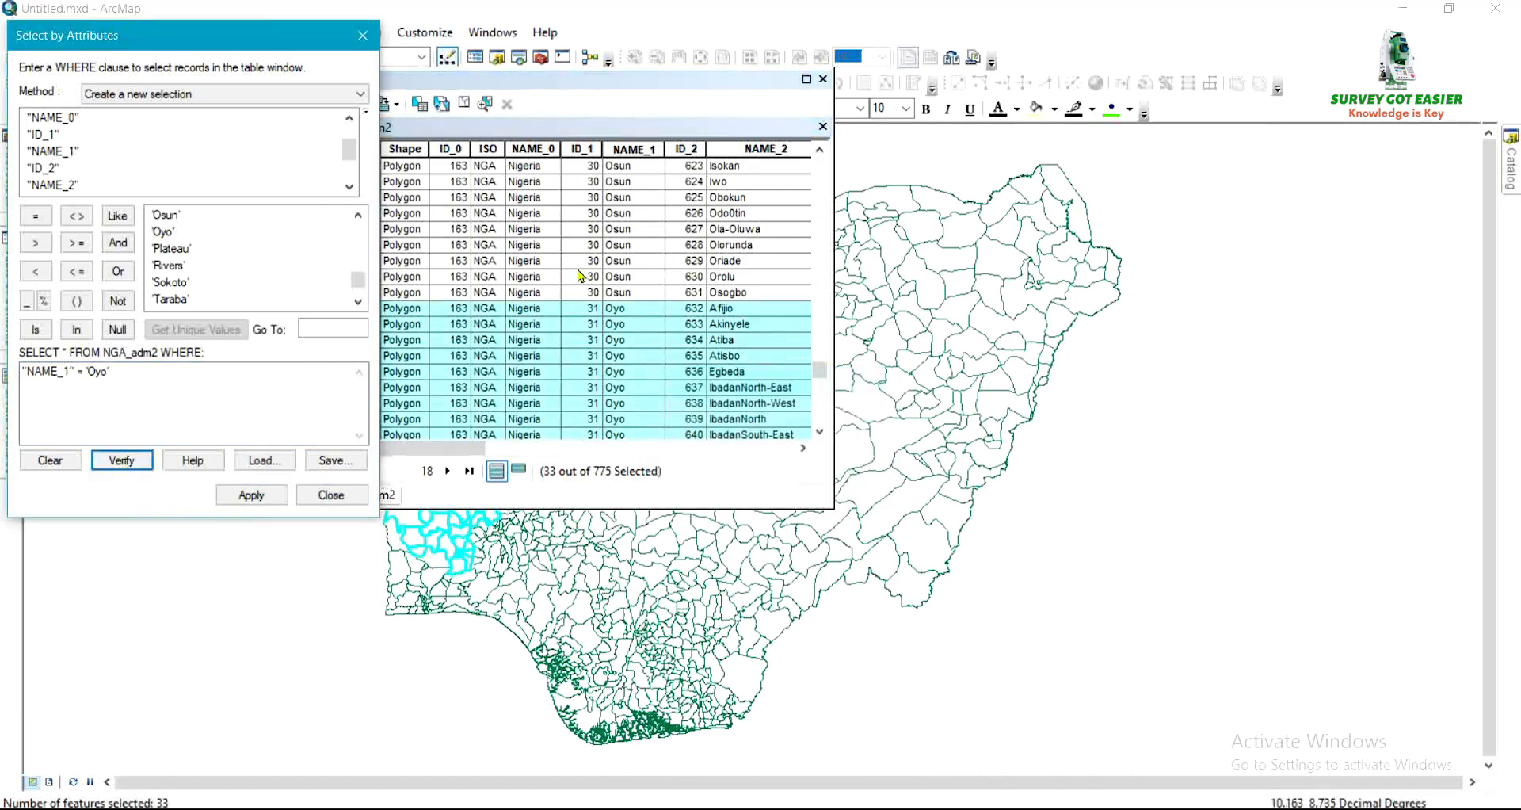
left_click(362, 37)
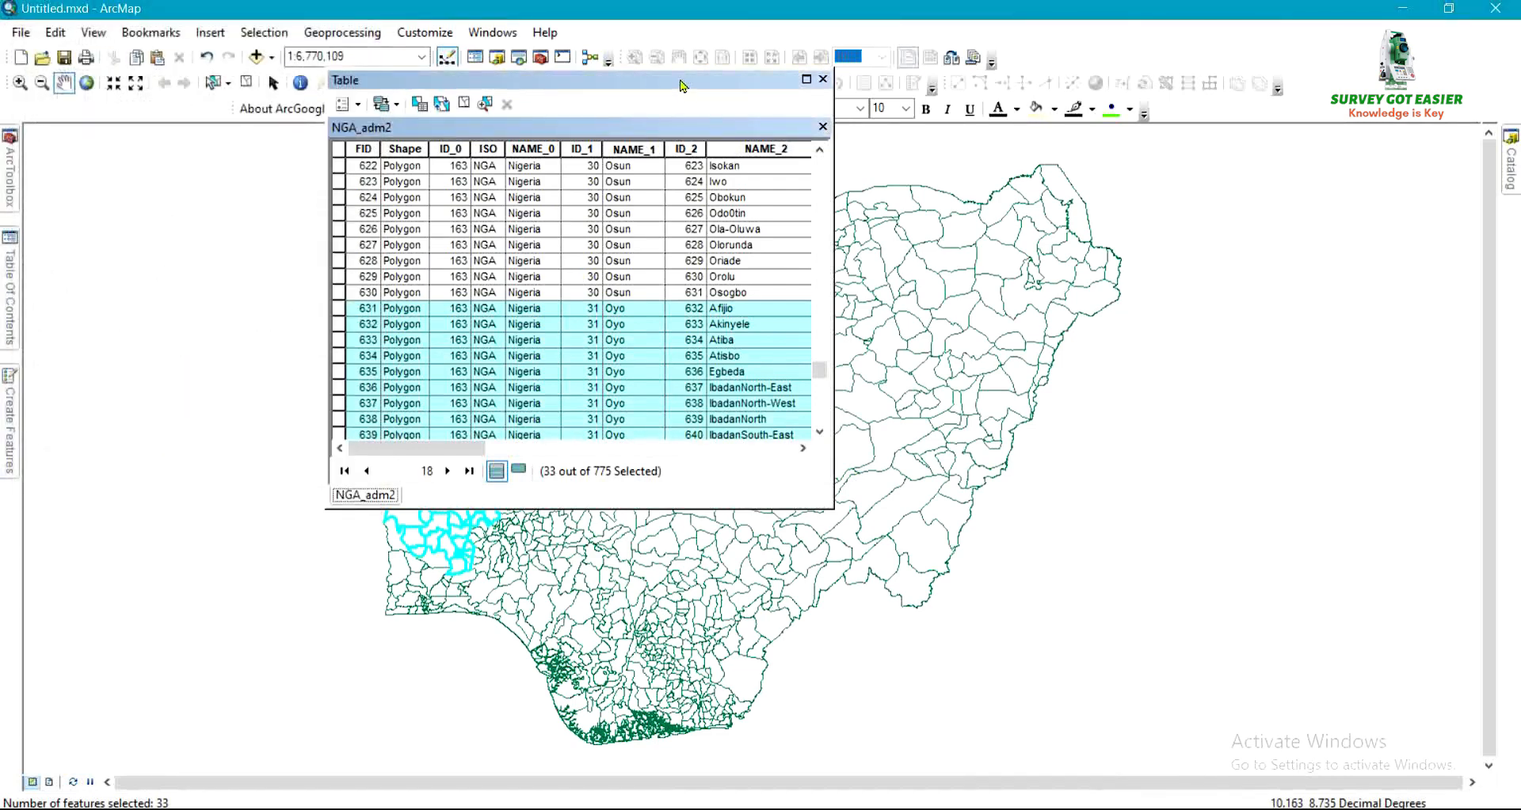
left_click_drag(679, 85, 1163, 165)
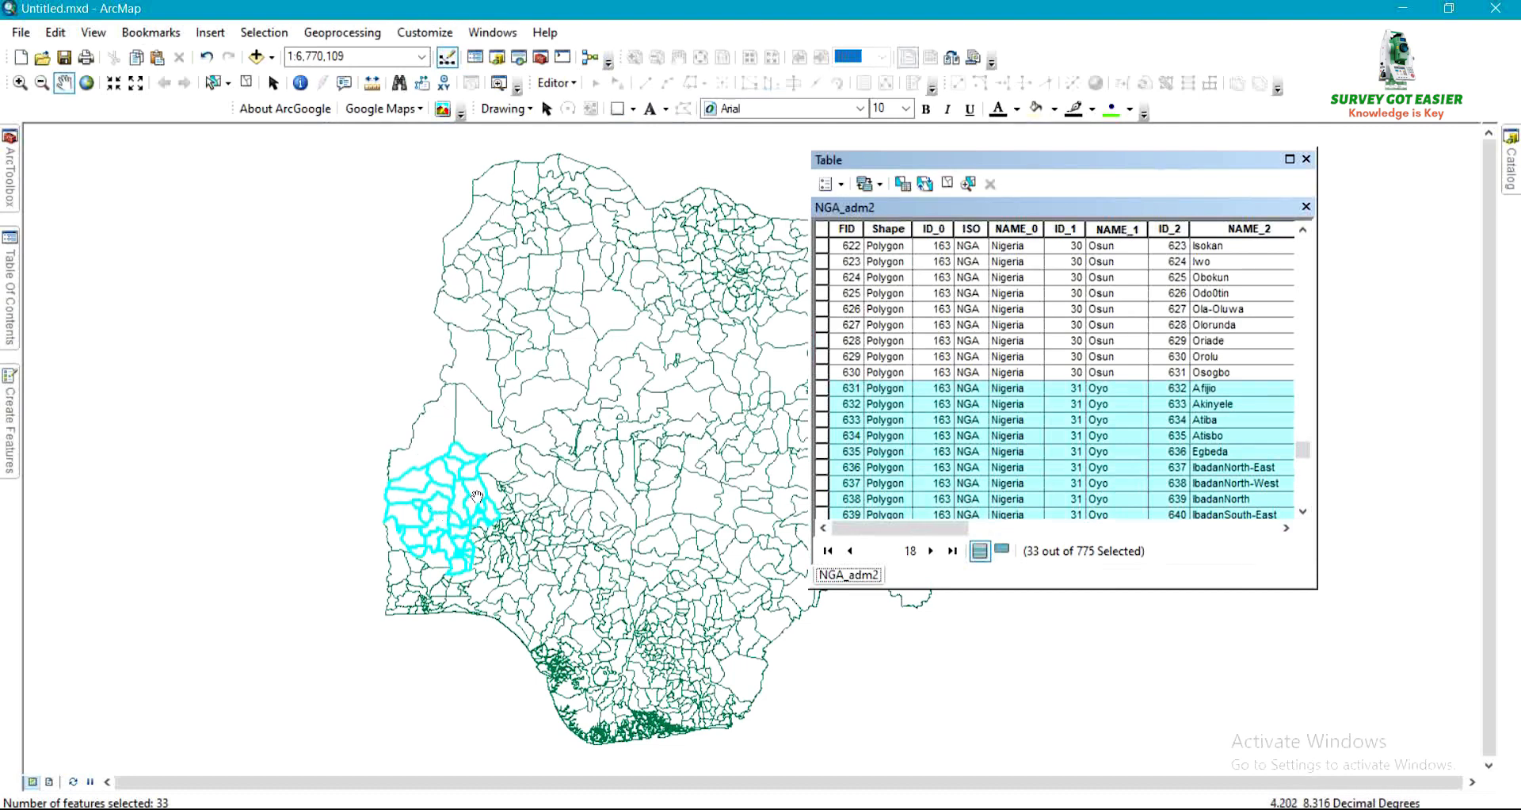
left_click(1307, 160)
Export the selected NGA_adm2 features to the LAND folder as OYO MAP.shp and add the exported data to the map.
left_click(11, 315)
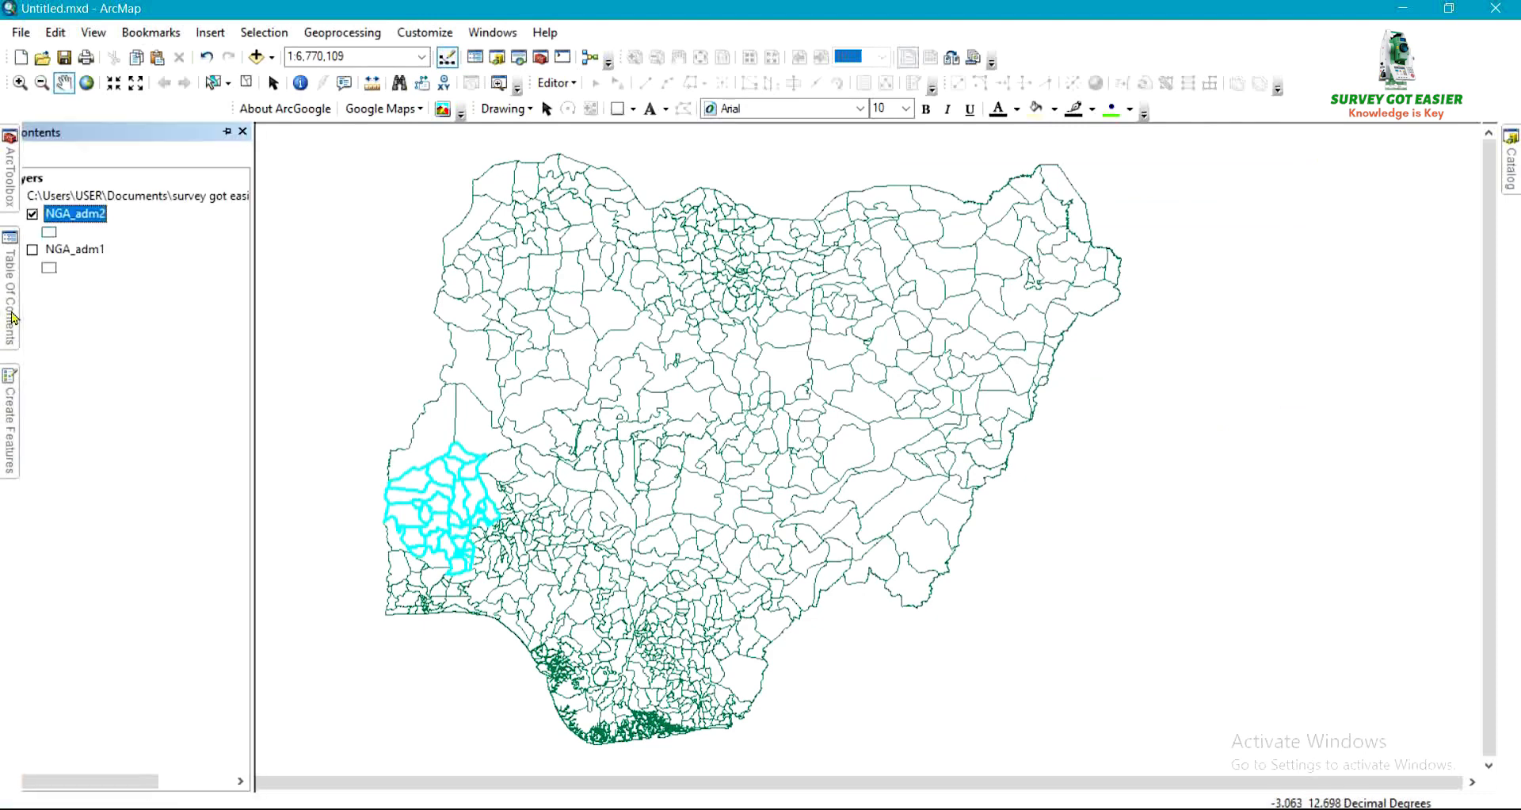
right_click(128, 213)
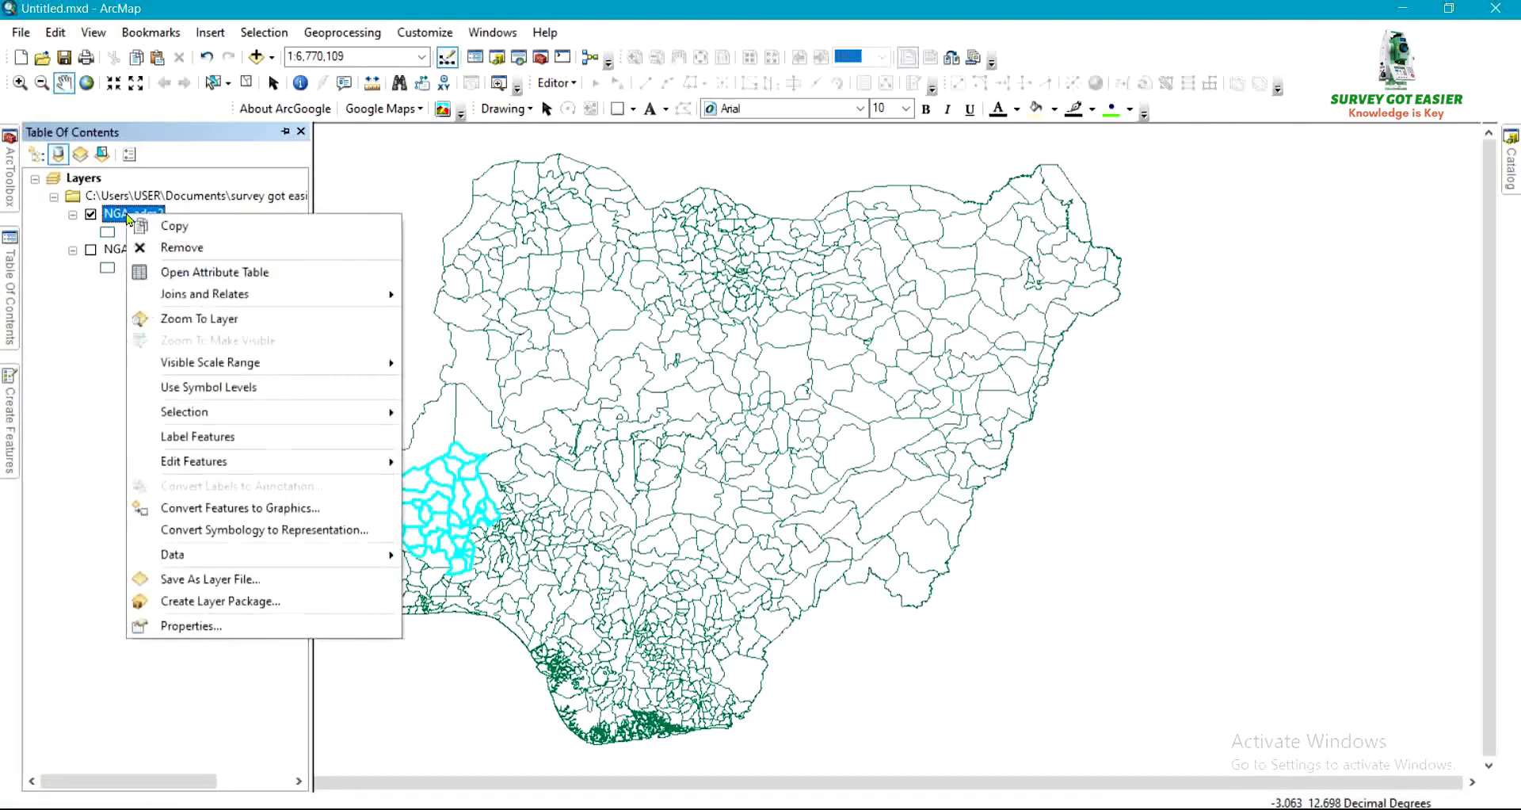
mouse_move(186, 560)
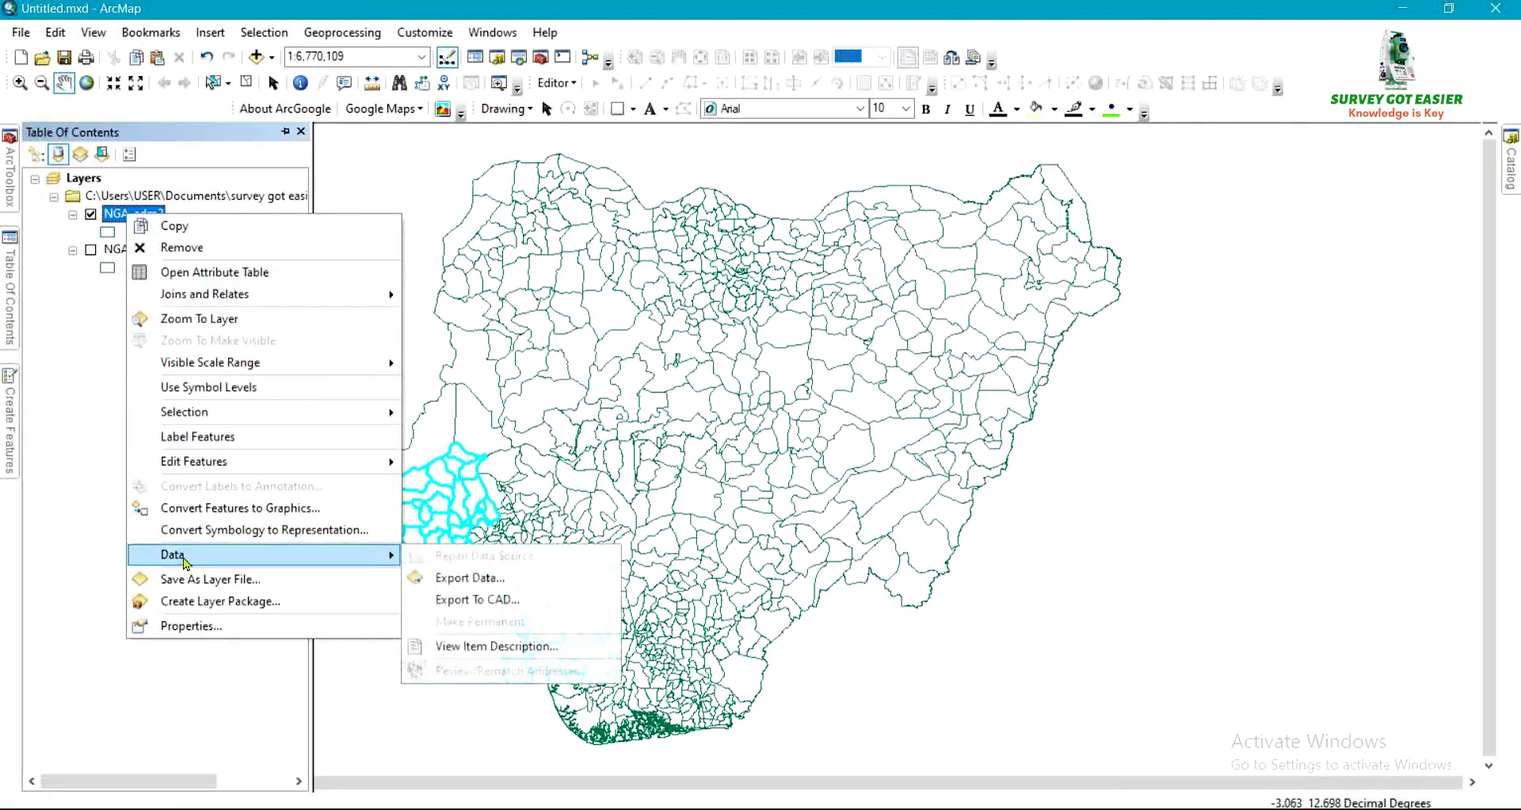
left_click(469, 577)
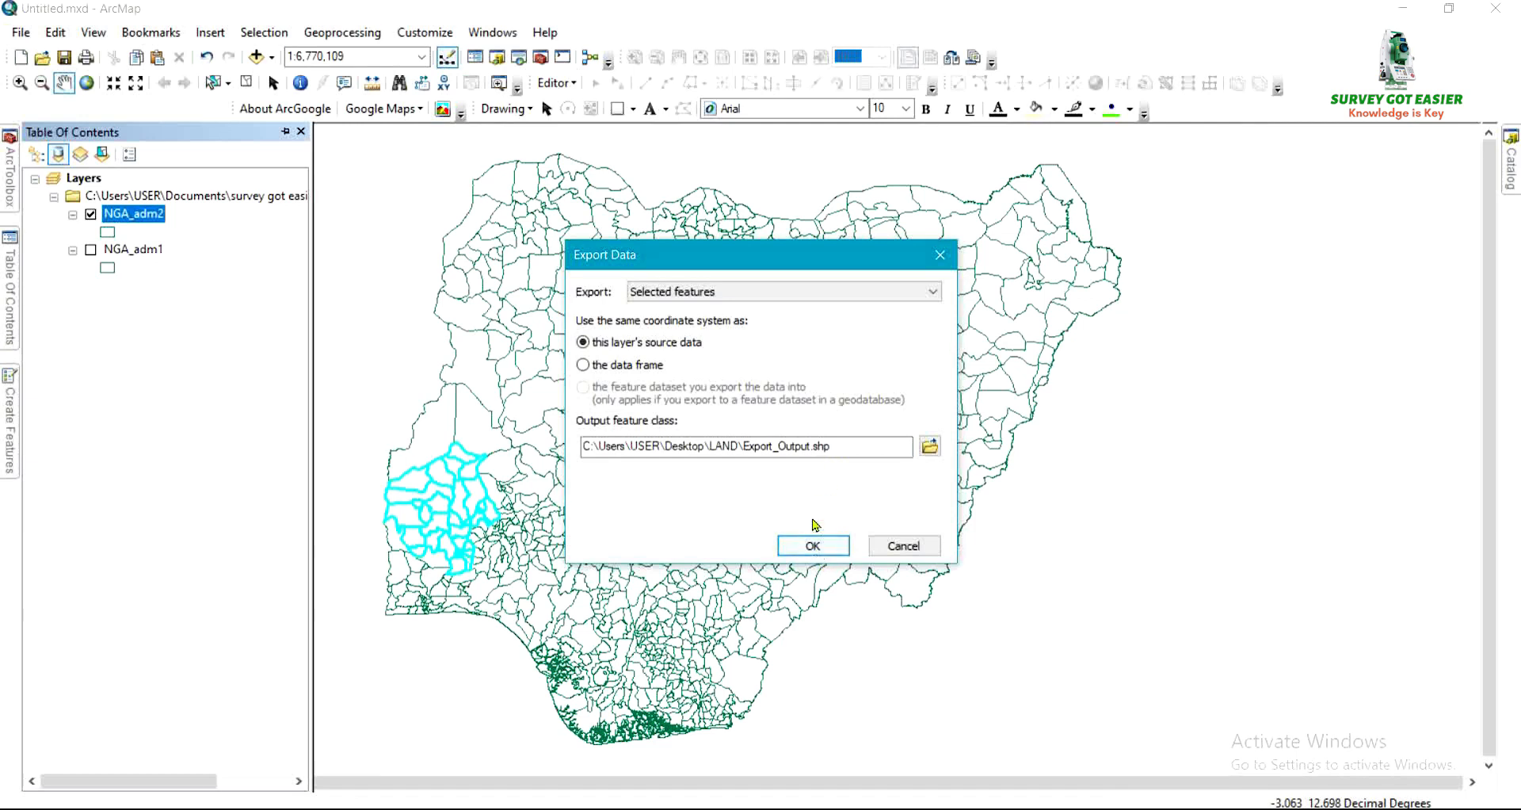
double_click(805, 446)
type("OYO MAP")
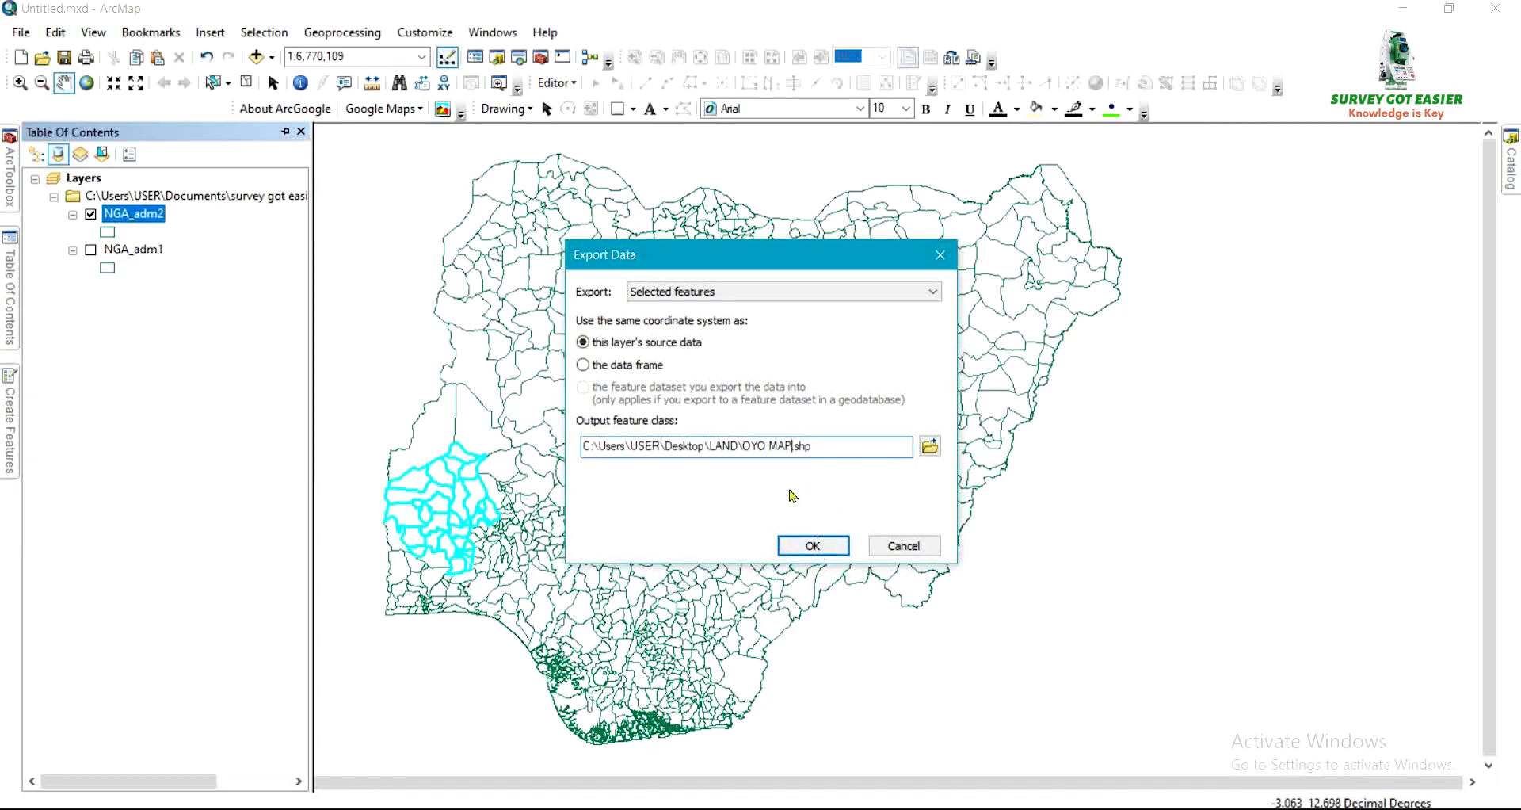
left_click(813, 545)
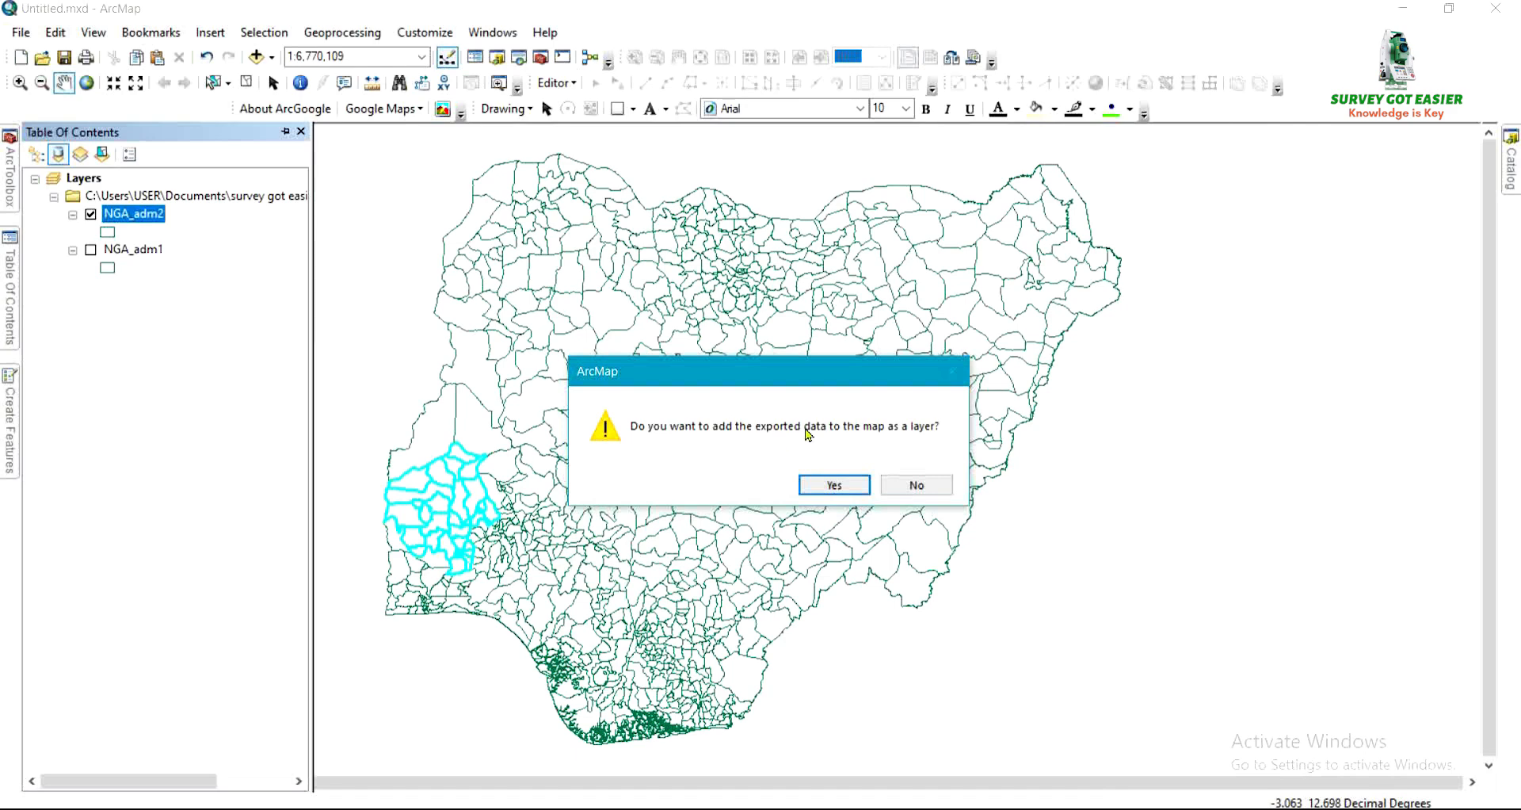
left_click(861, 486)
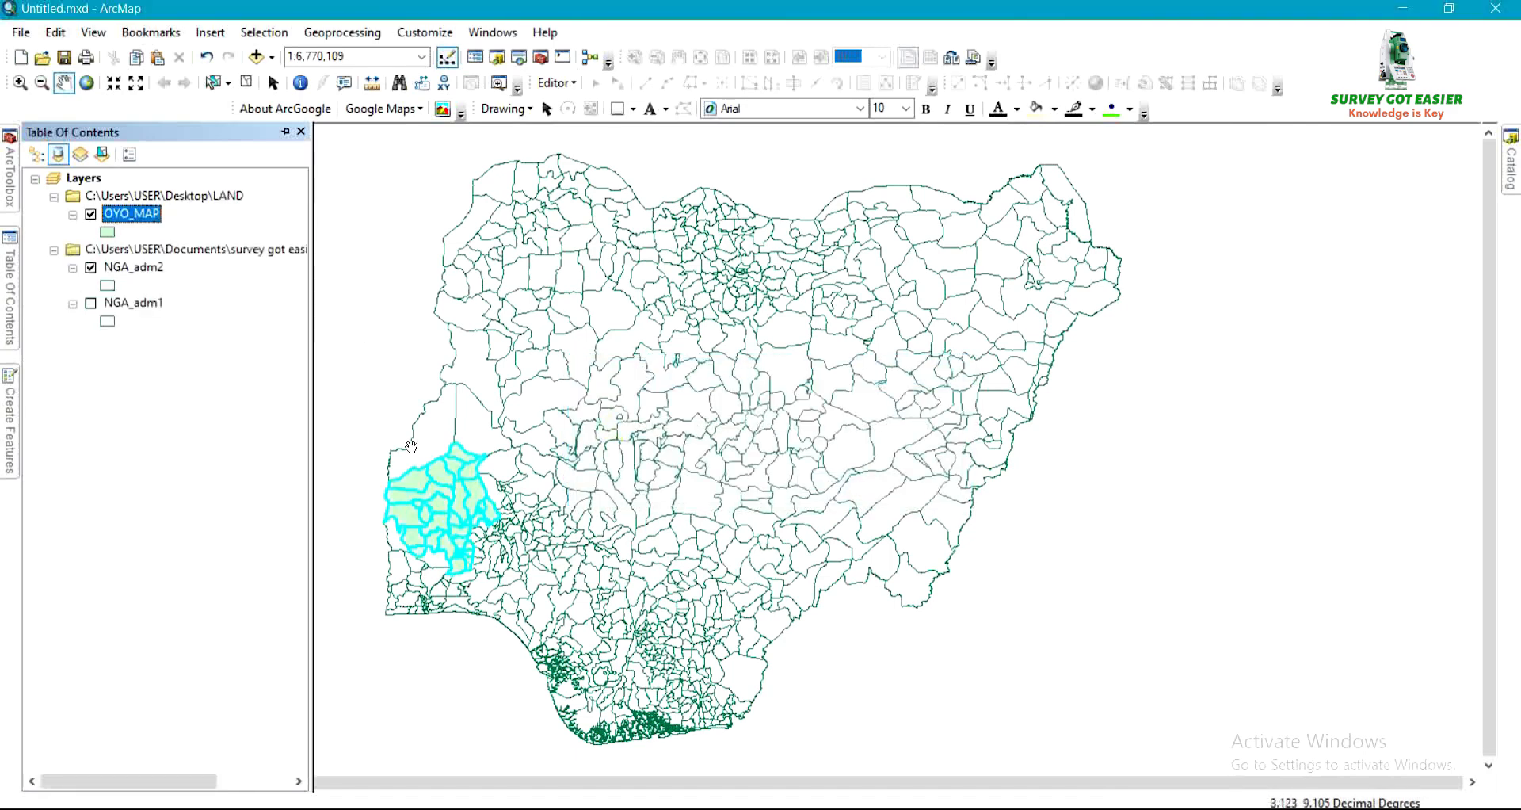
Set the fill color of the OYO_MAP layer's symbol to a dark green.
left_click(113, 234)
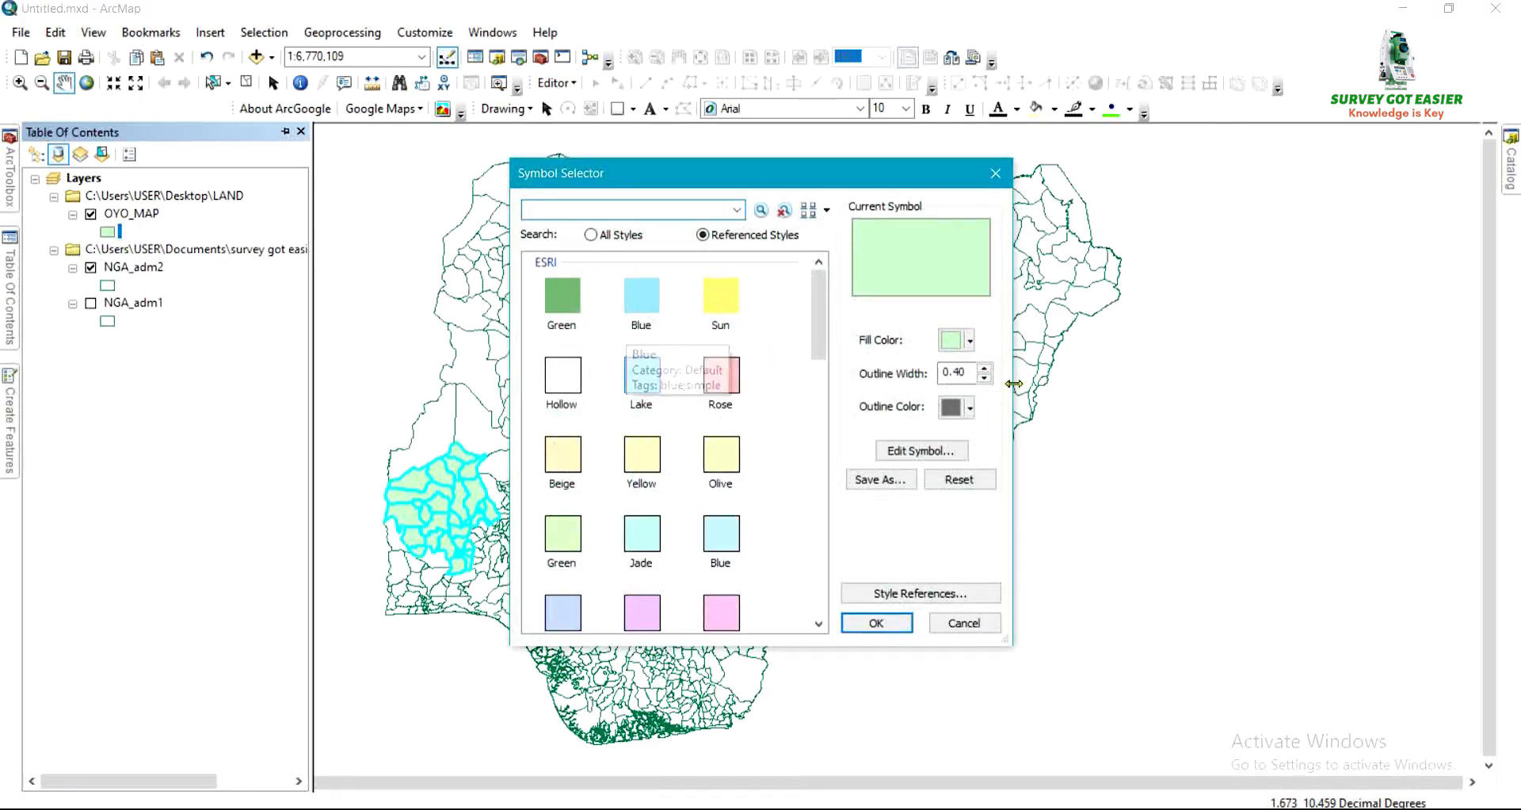
left_click(950, 346)
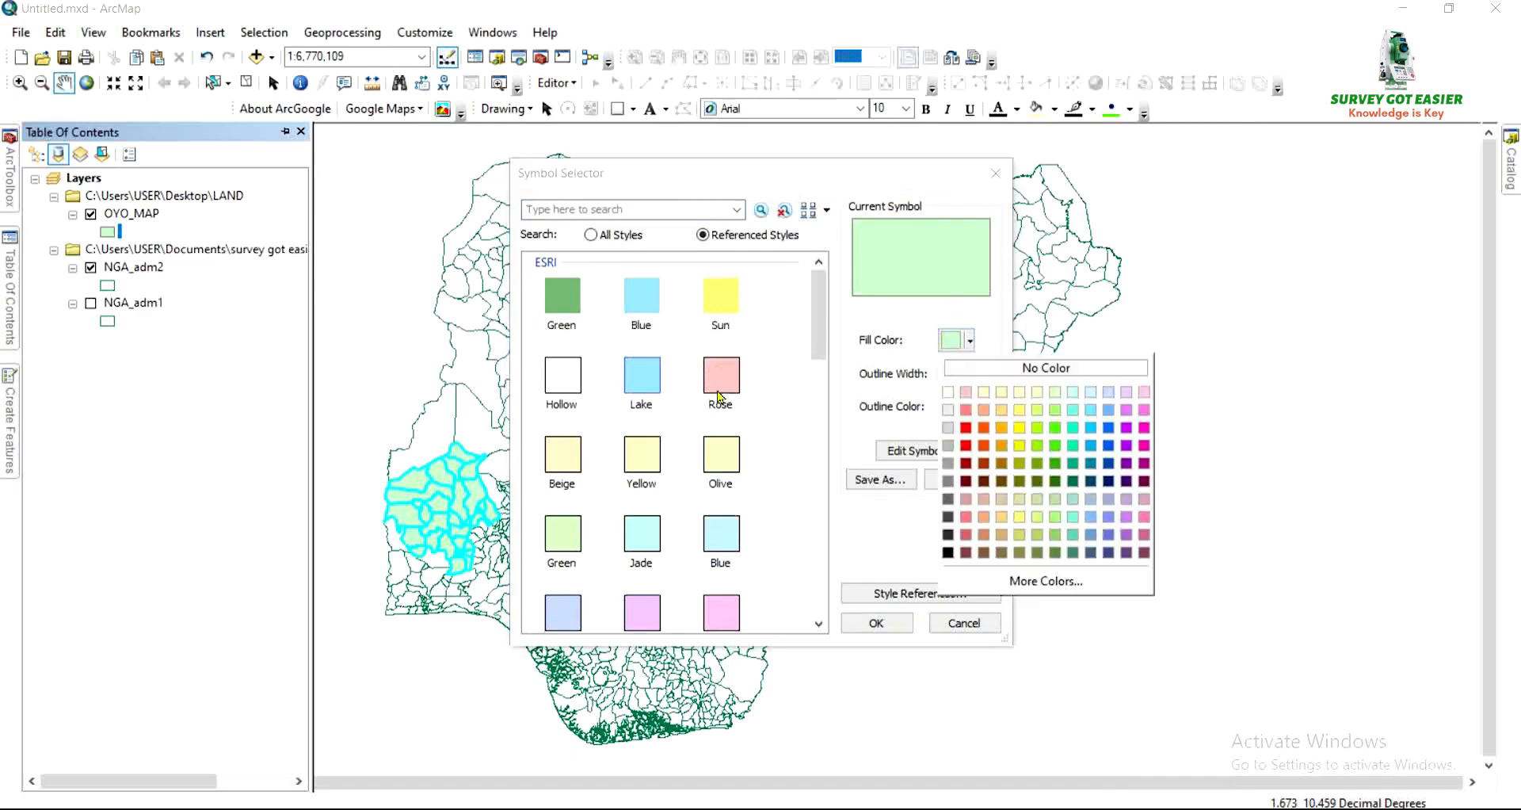
left_click(1056, 472)
left_click(876, 623)
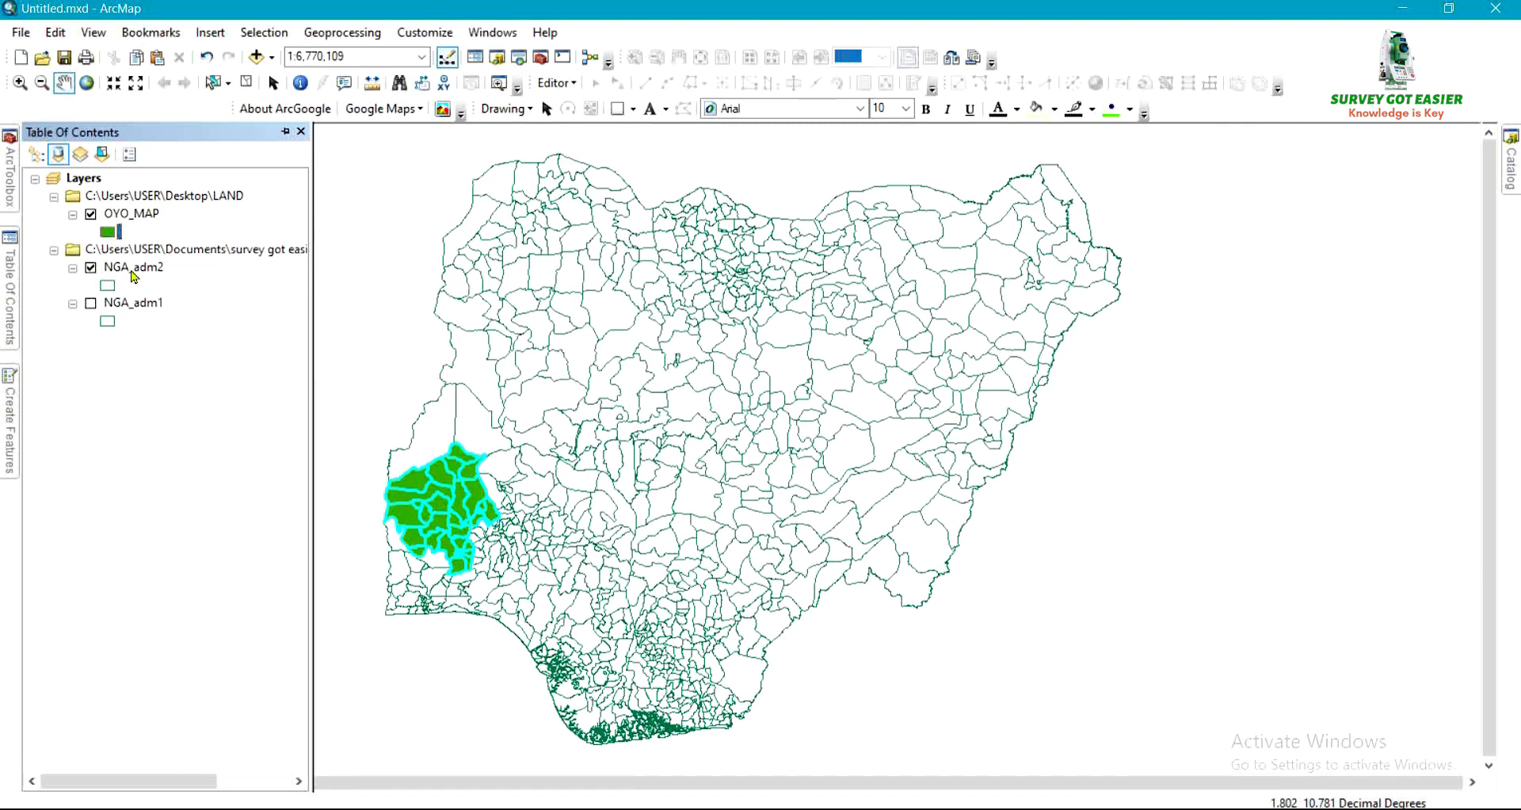
Turn off the NGA_adm2 layer and enlarge the Oyo map at 1:2,000,000 in the middle of the view.
left_click(91, 215)
left_click(91, 216)
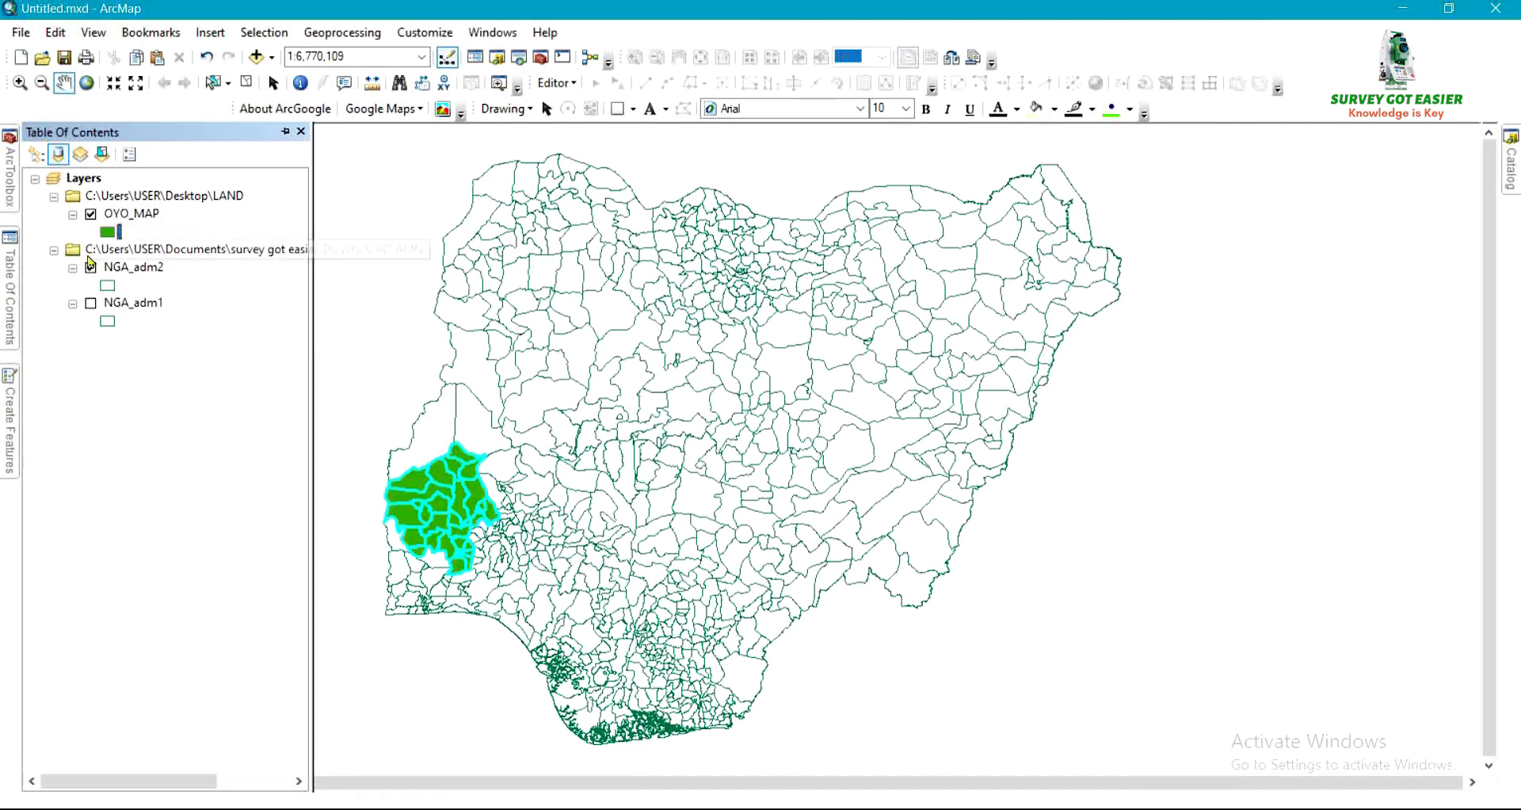
left_click(90, 268)
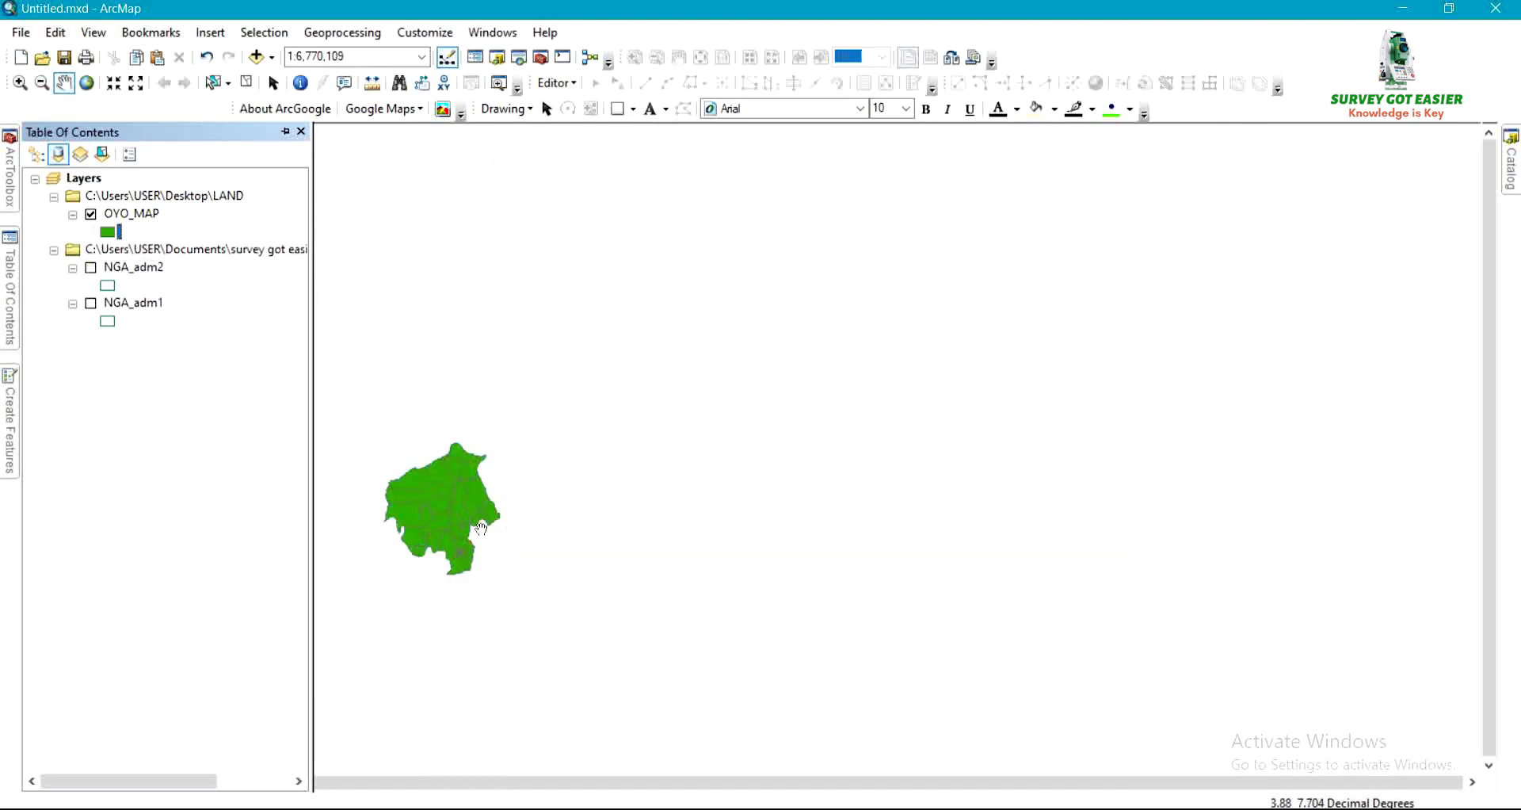
scroll(404, 540, "down", 2)
scroll(405, 540, "down", 2)
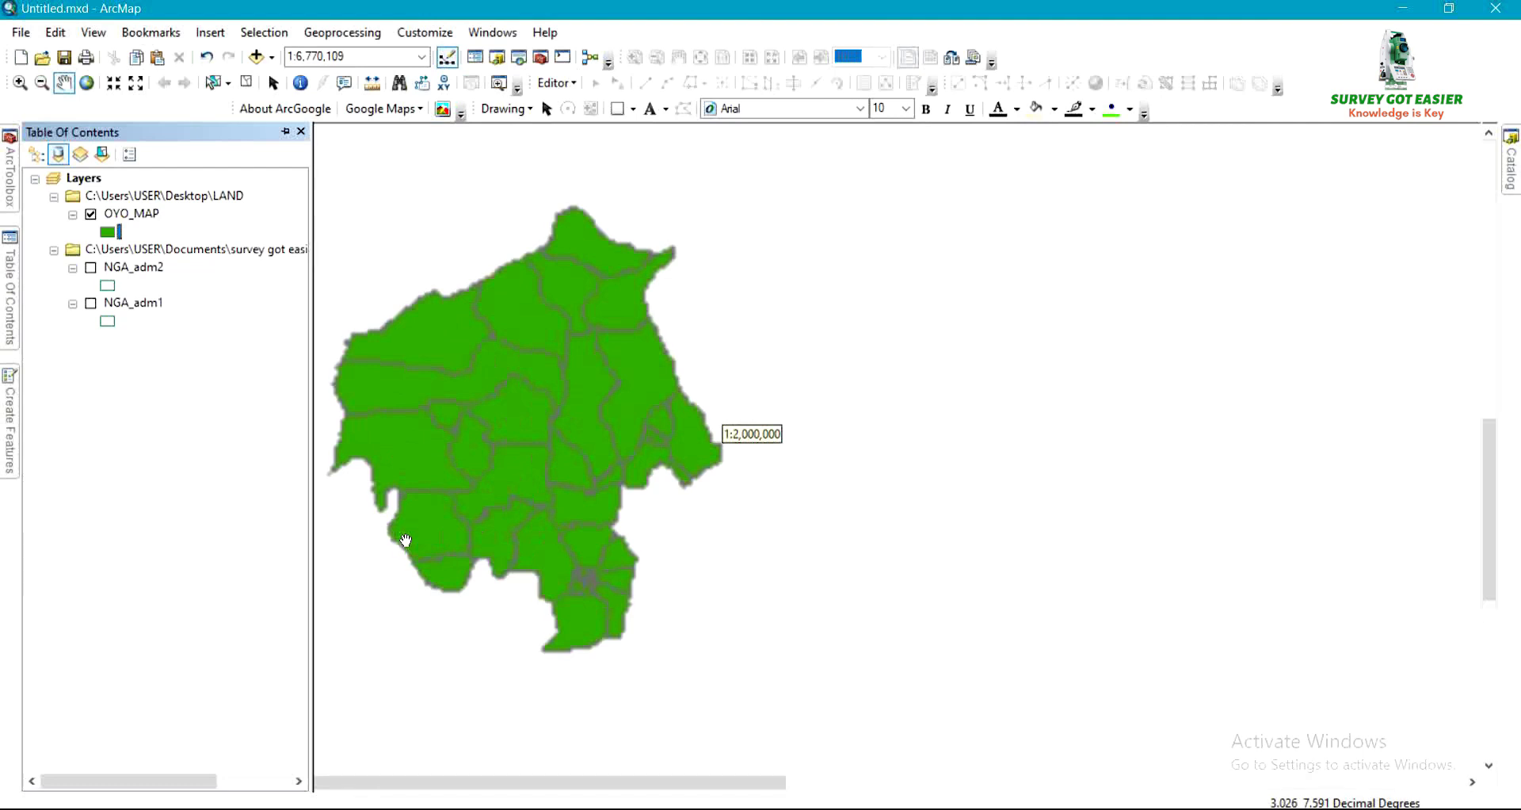
left_click_drag(560, 523, 699, 534)
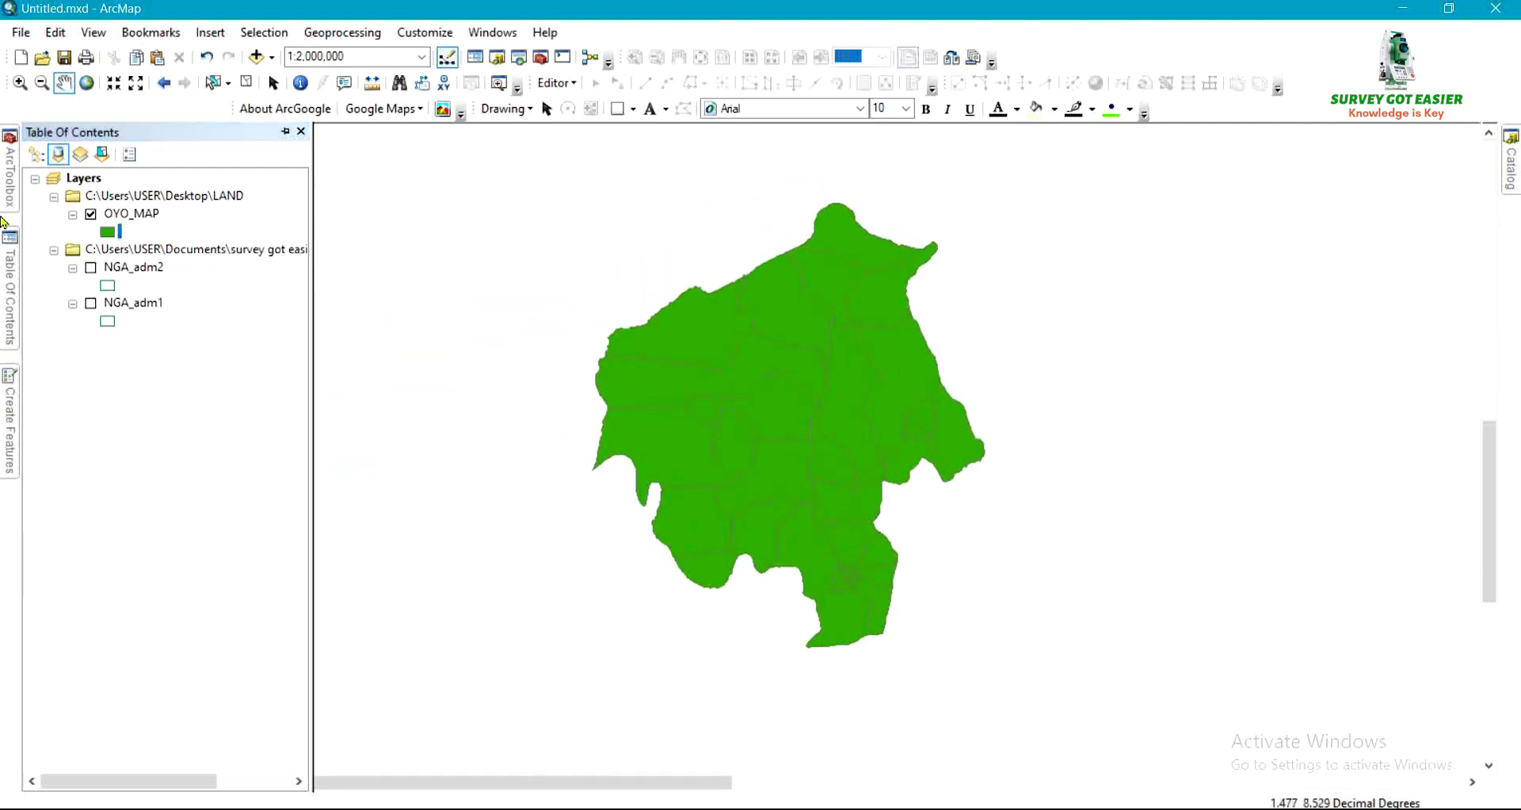
Change the OYO_MAP layer's symbol to Hollow with a bright green outline.
left_click(107, 237)
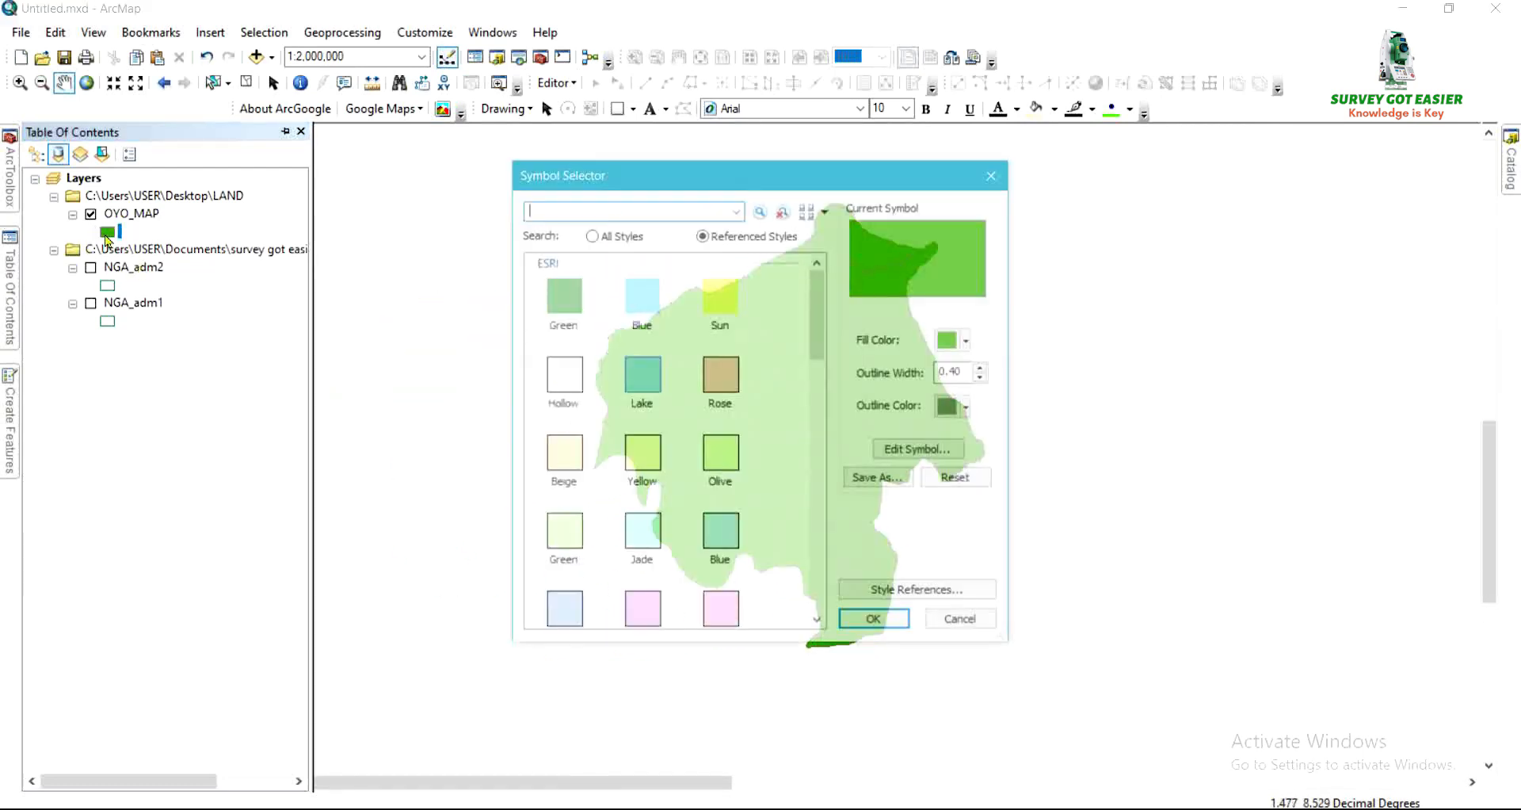
left_click(561, 378)
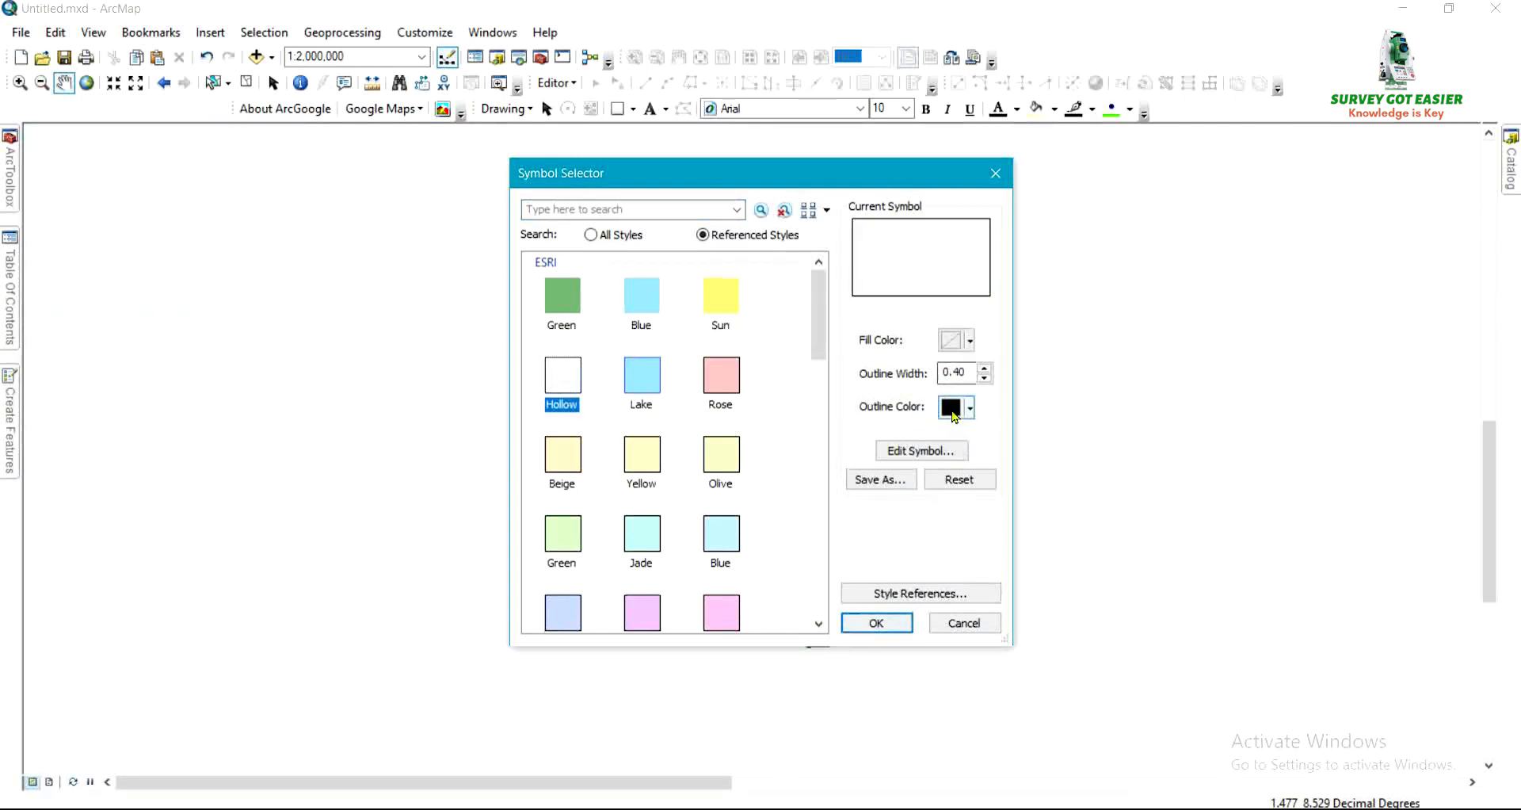
left_click(958, 407)
left_click(1074, 549)
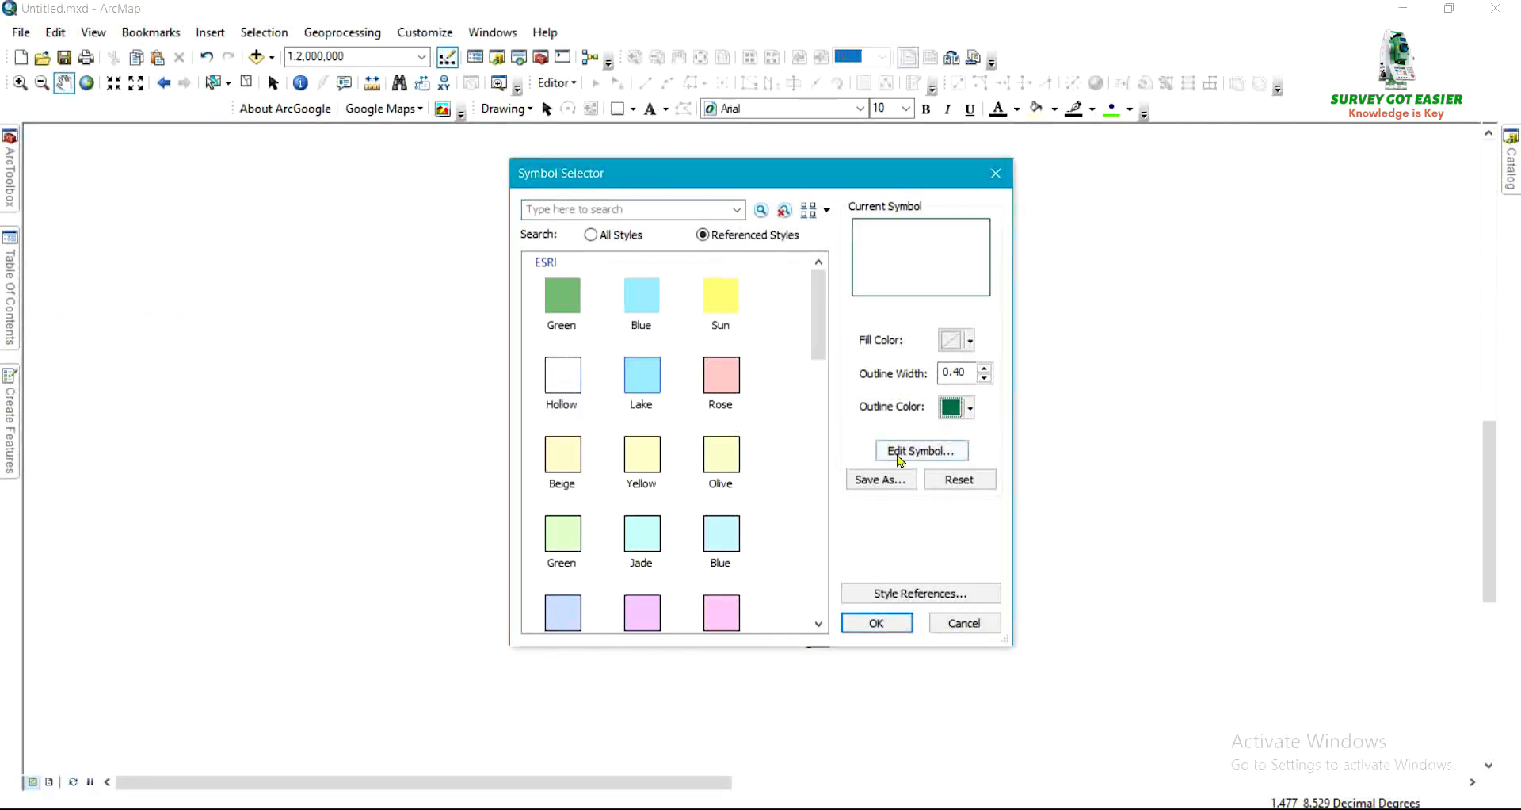
left_click(959, 407)
left_click(1070, 530)
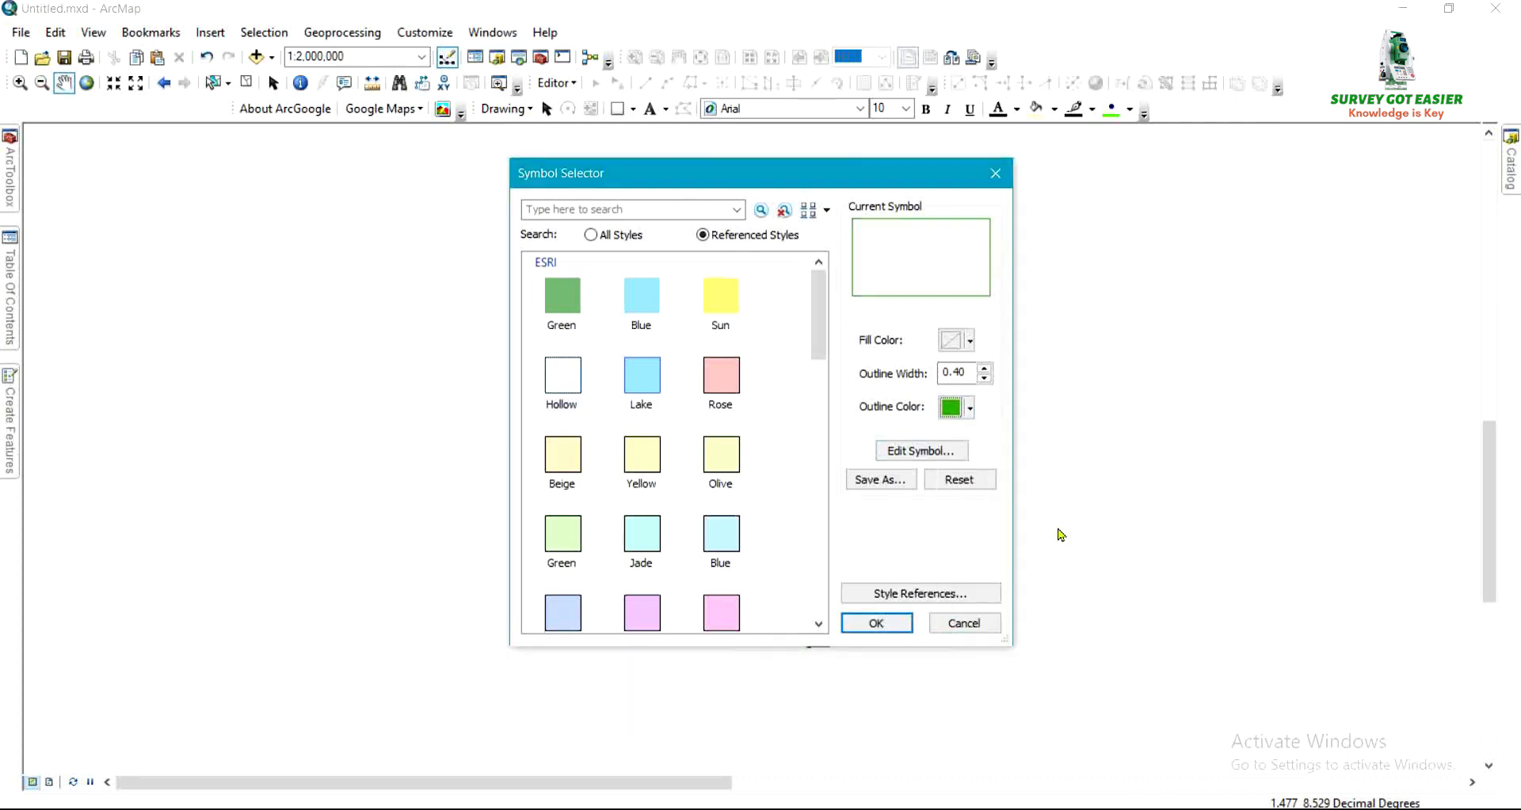
left_click(876, 623)
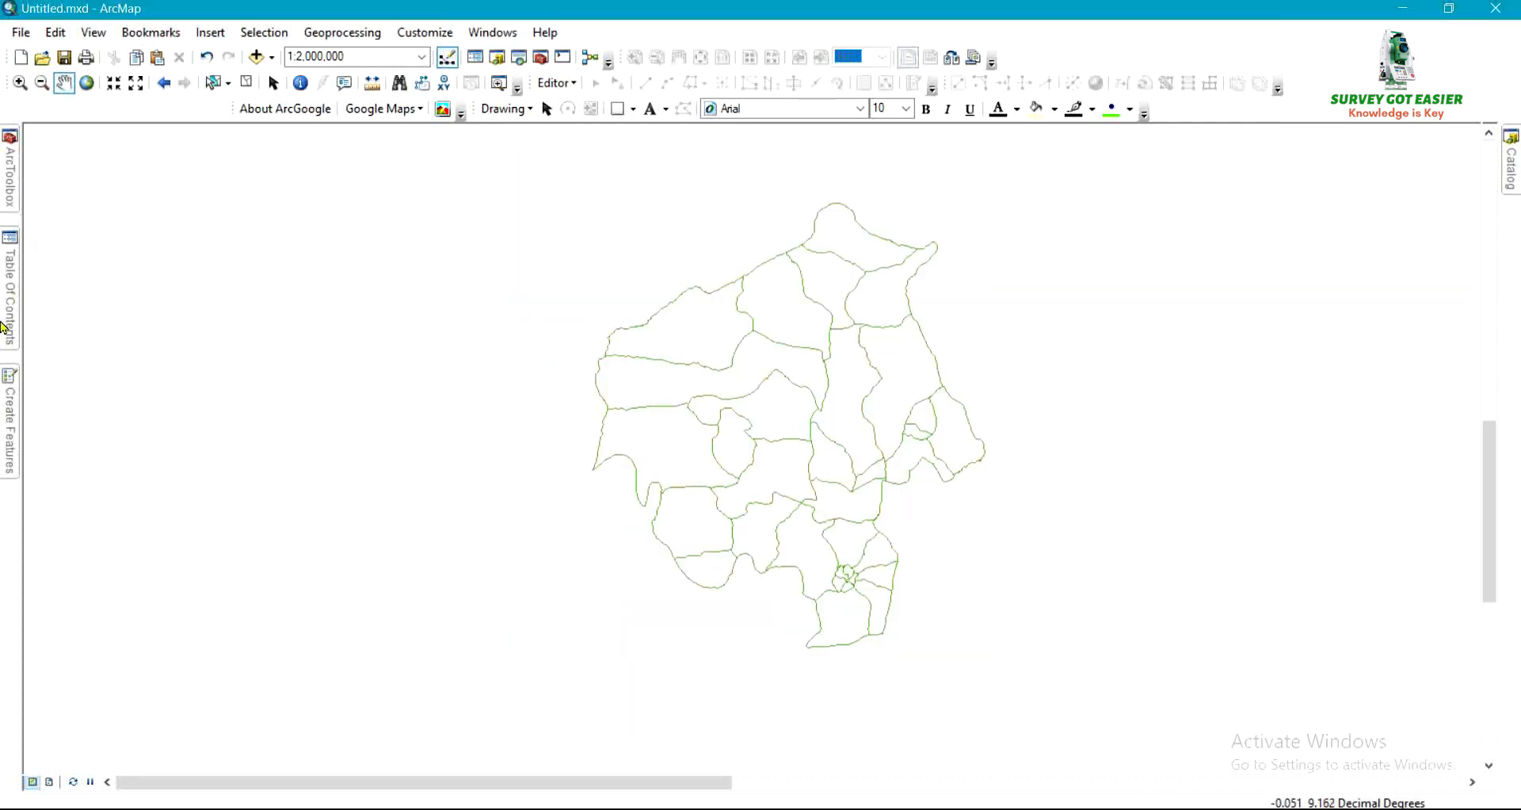
Open the OYO_MAP attribute table and review its NAME_2, TYPE_2 and ENGTYPE_2 columns.
left_click(4, 327)
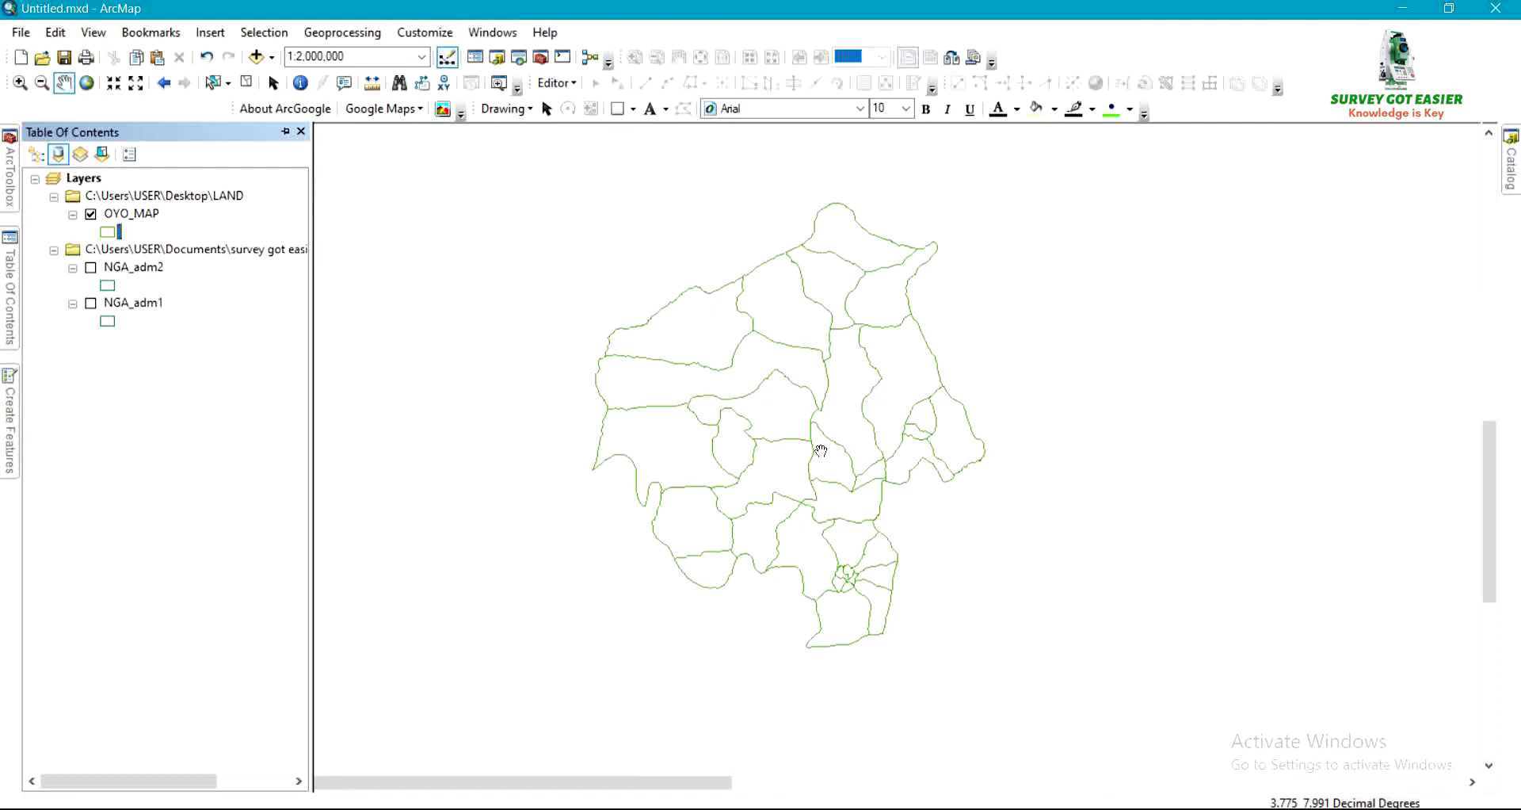
left_click(133, 216)
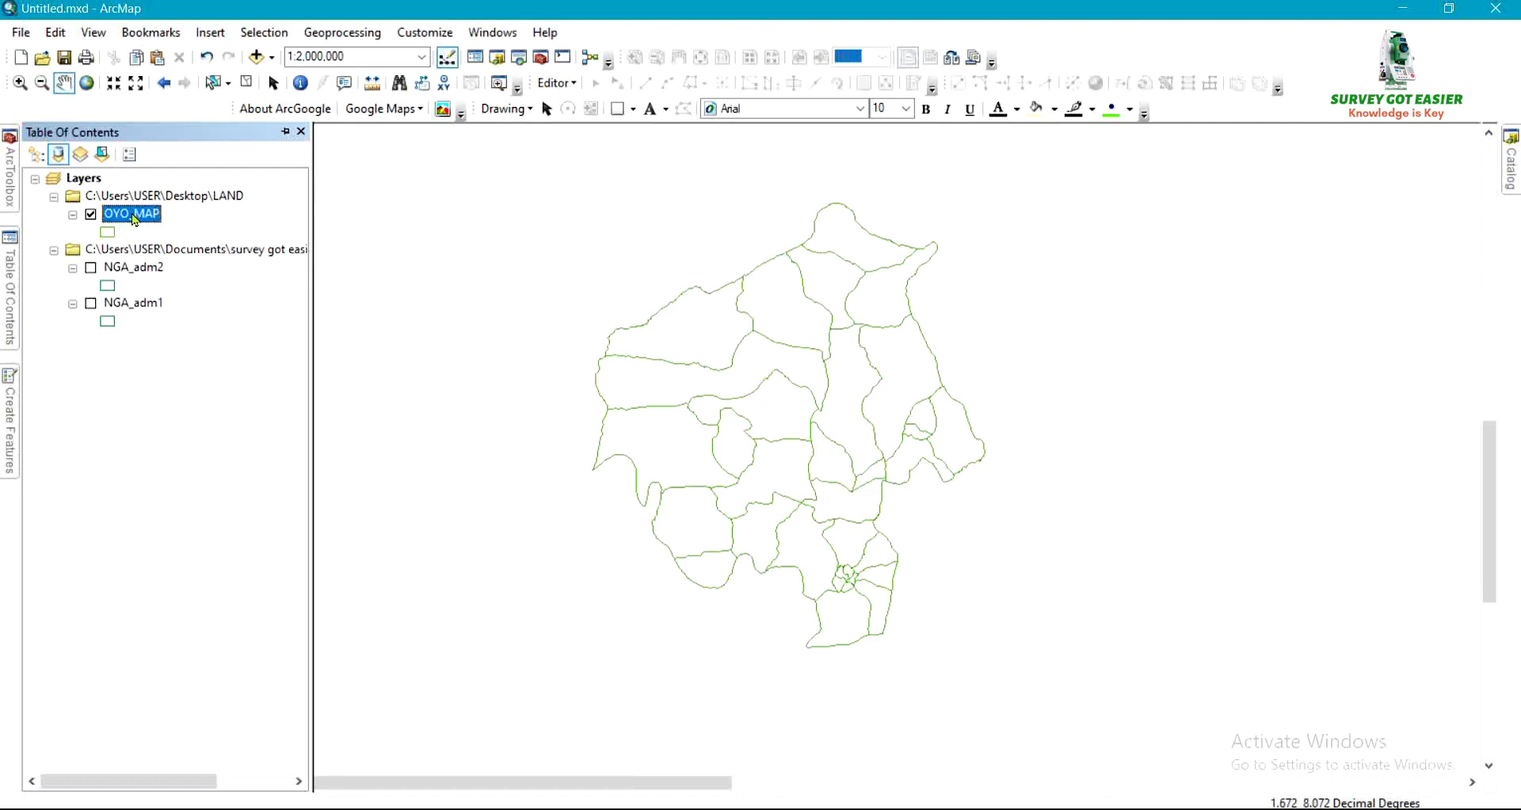
right_click(135, 220)
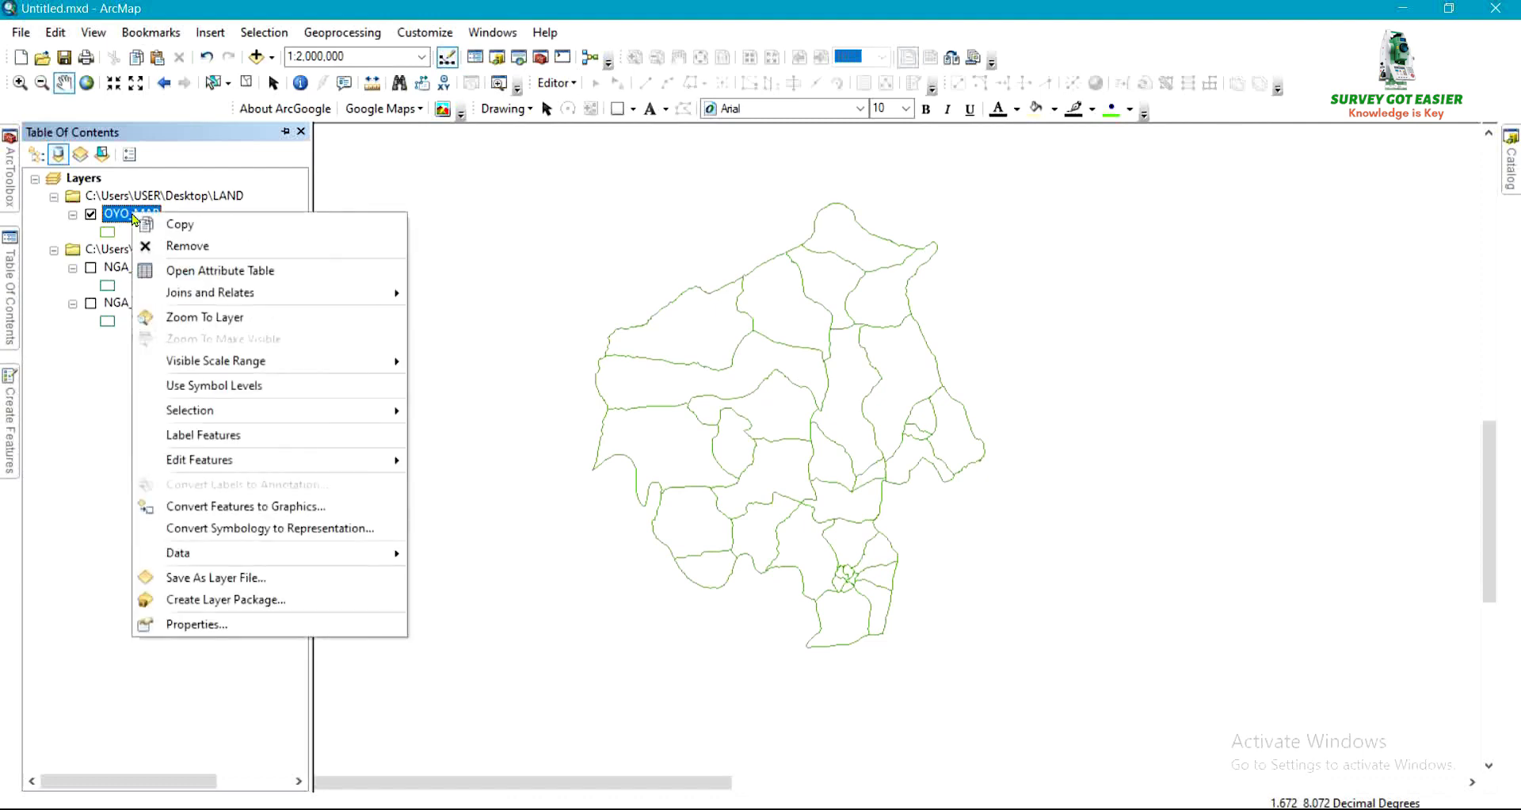
left_click(188, 269)
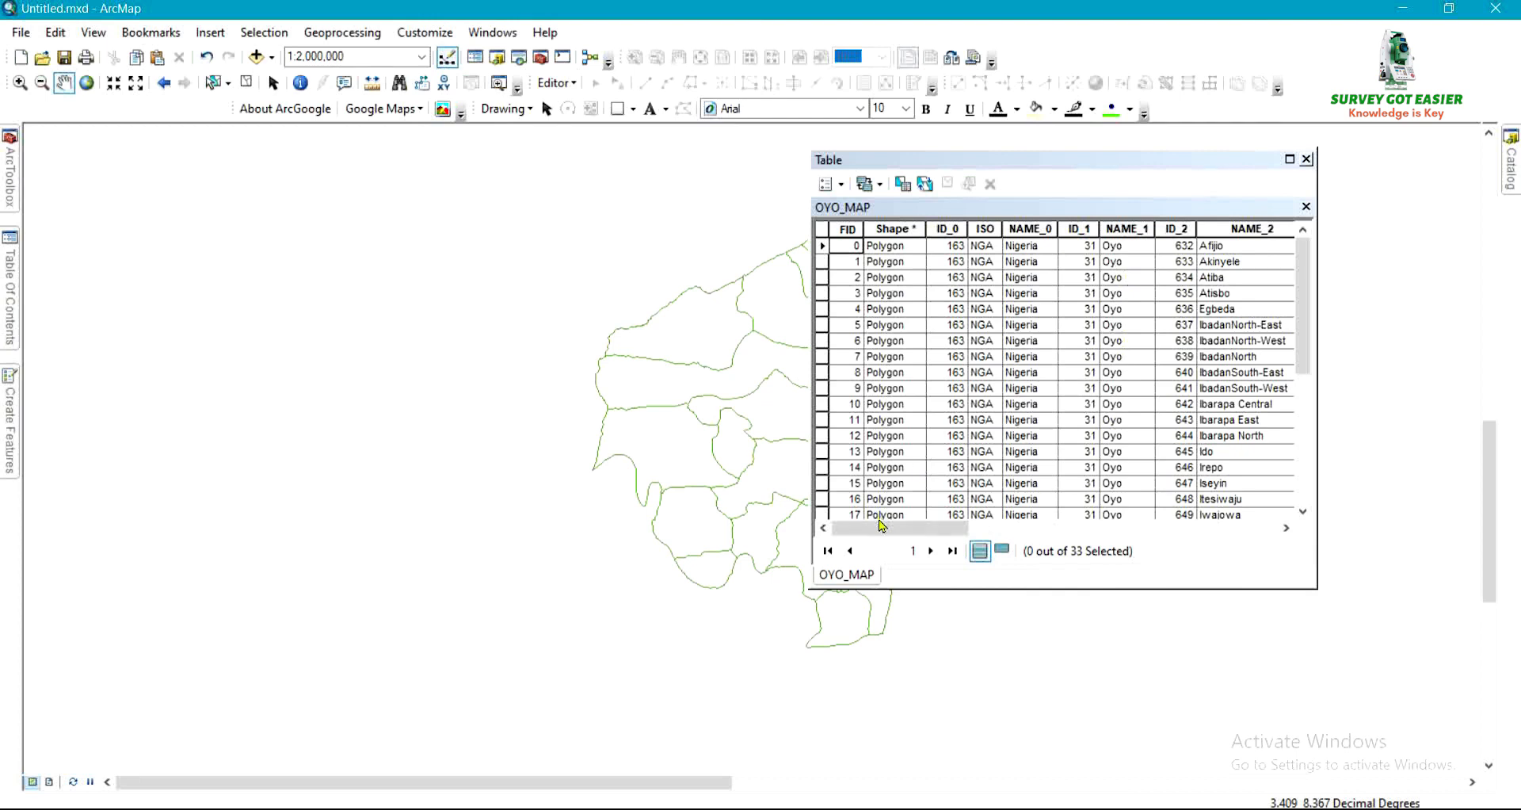
left_click_drag(882, 524, 1052, 529)
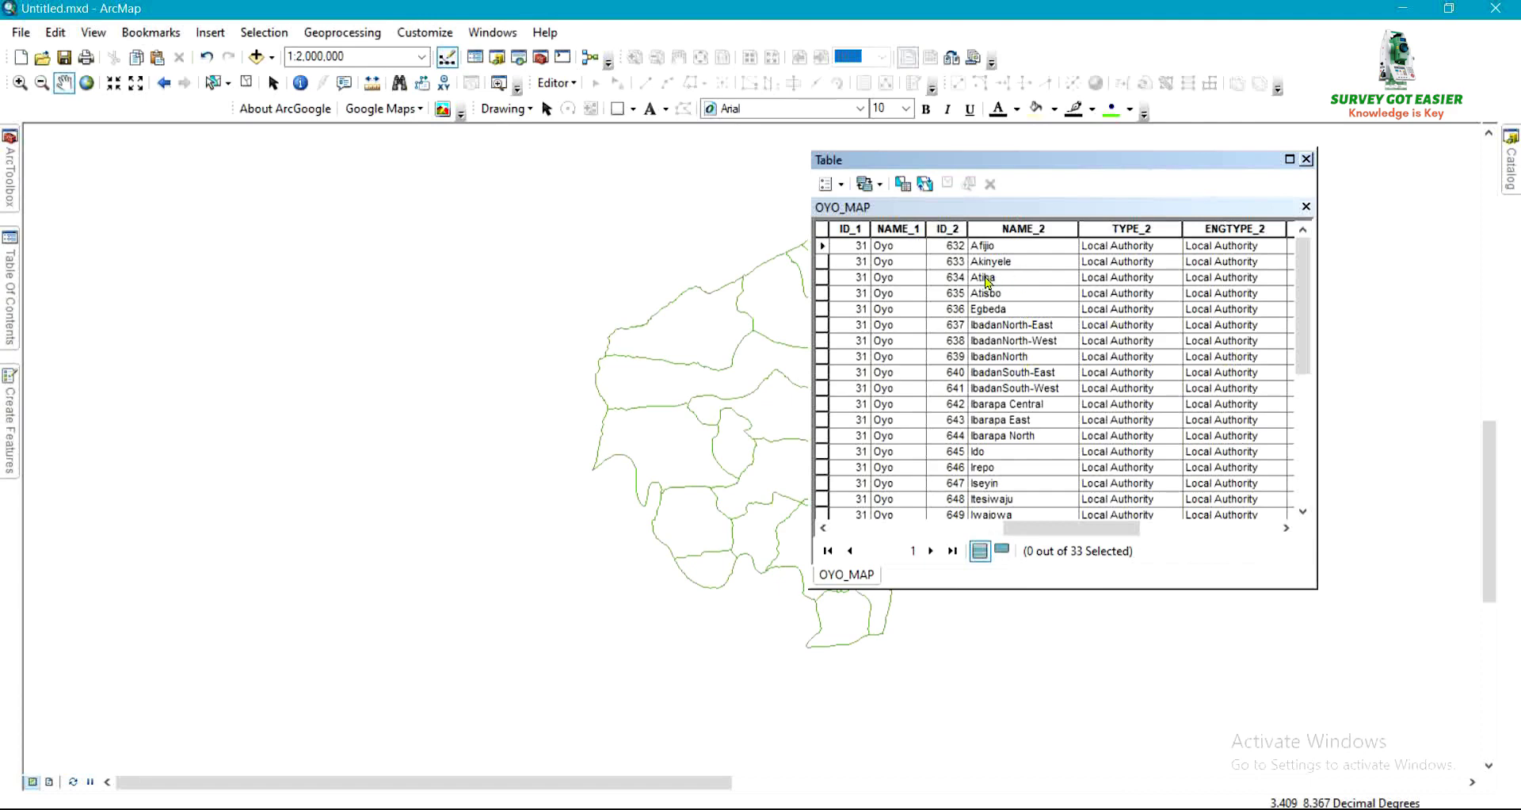
Select the OYO_MAP record by attributes with the expression "NAME_2" = 'Atiba'.
left_click(829, 184)
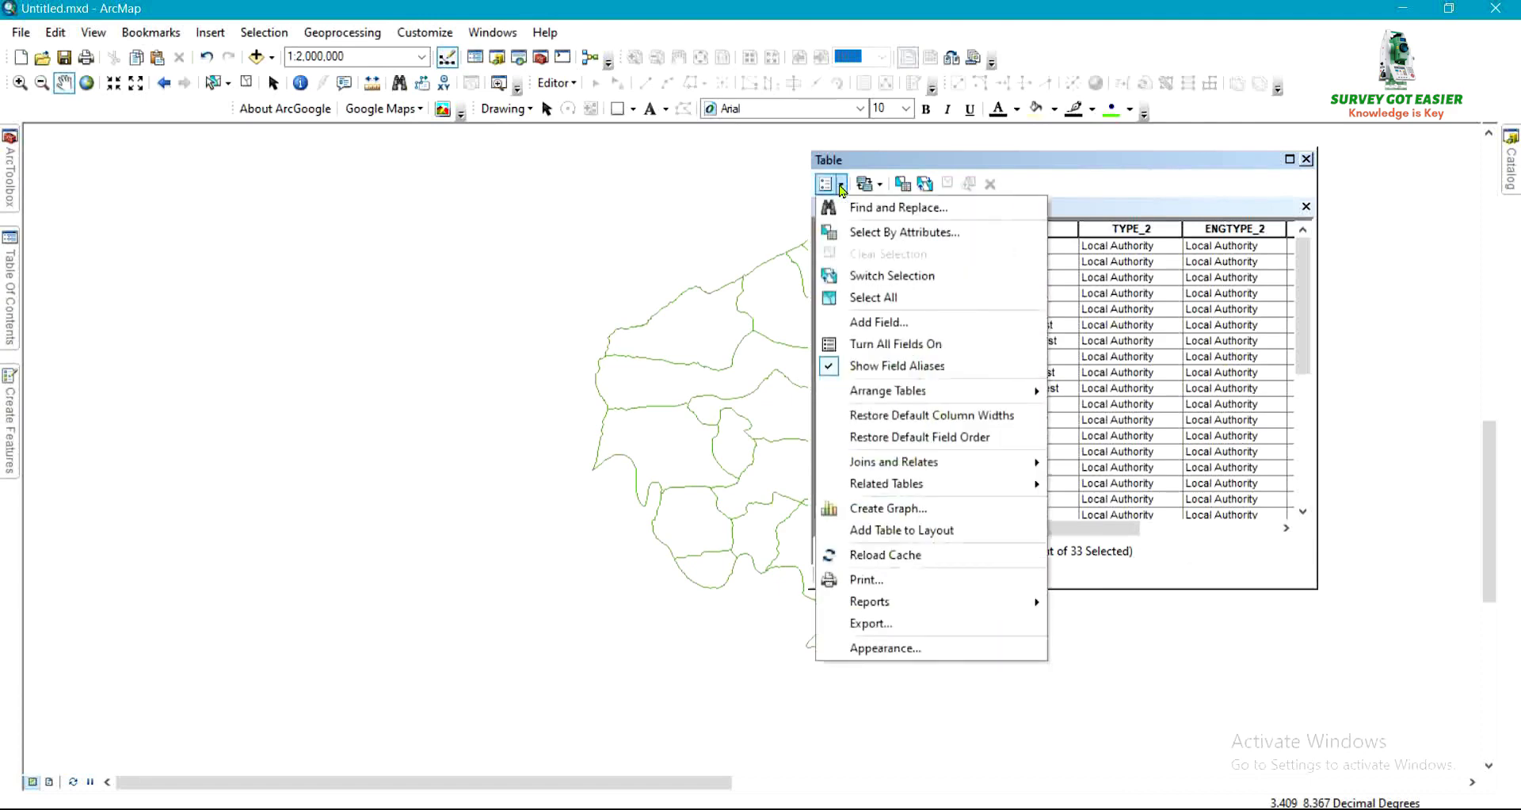
left_click(859, 235)
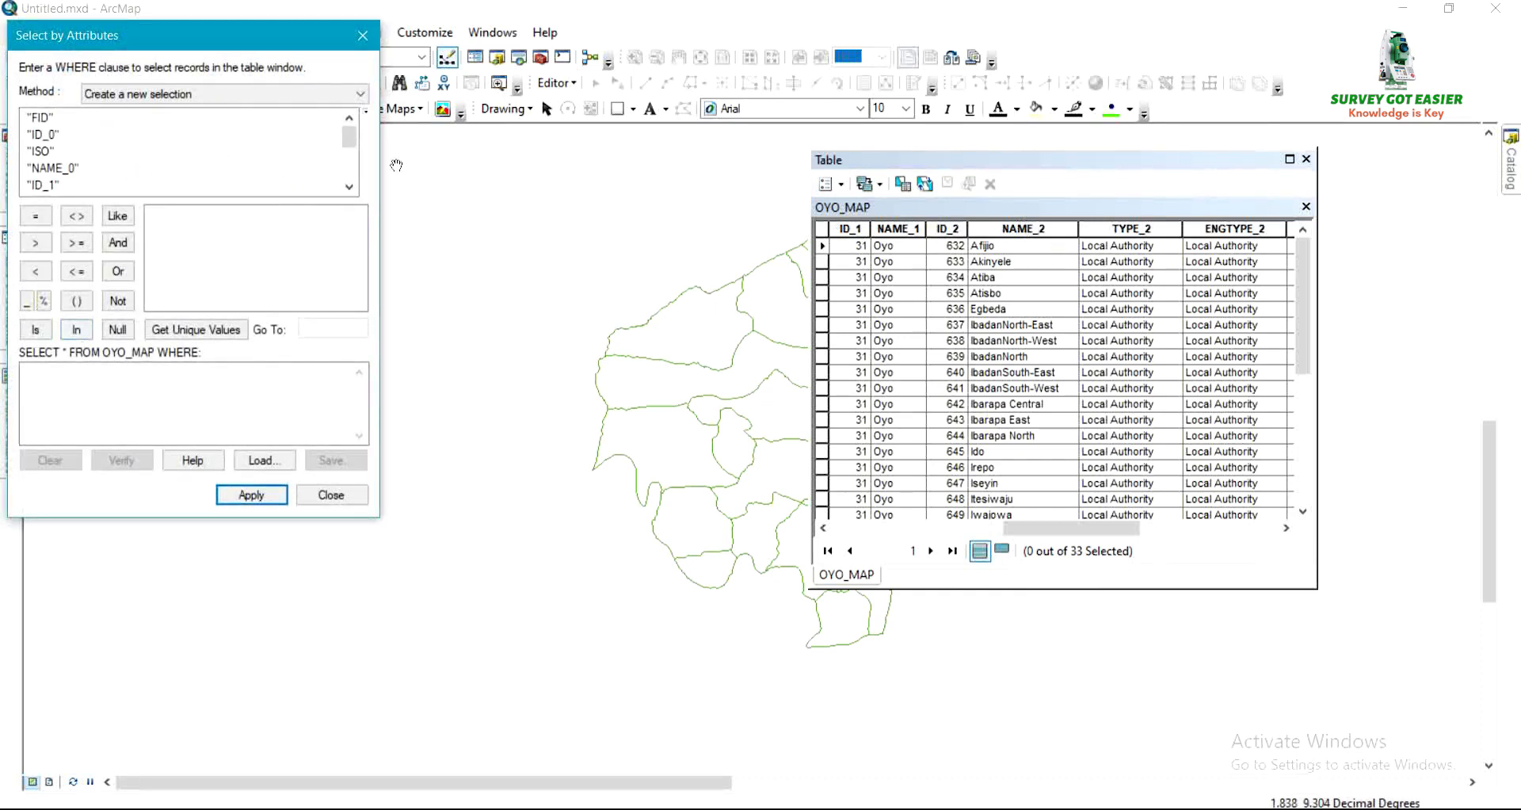
left_click_drag(351, 138, 351, 156)
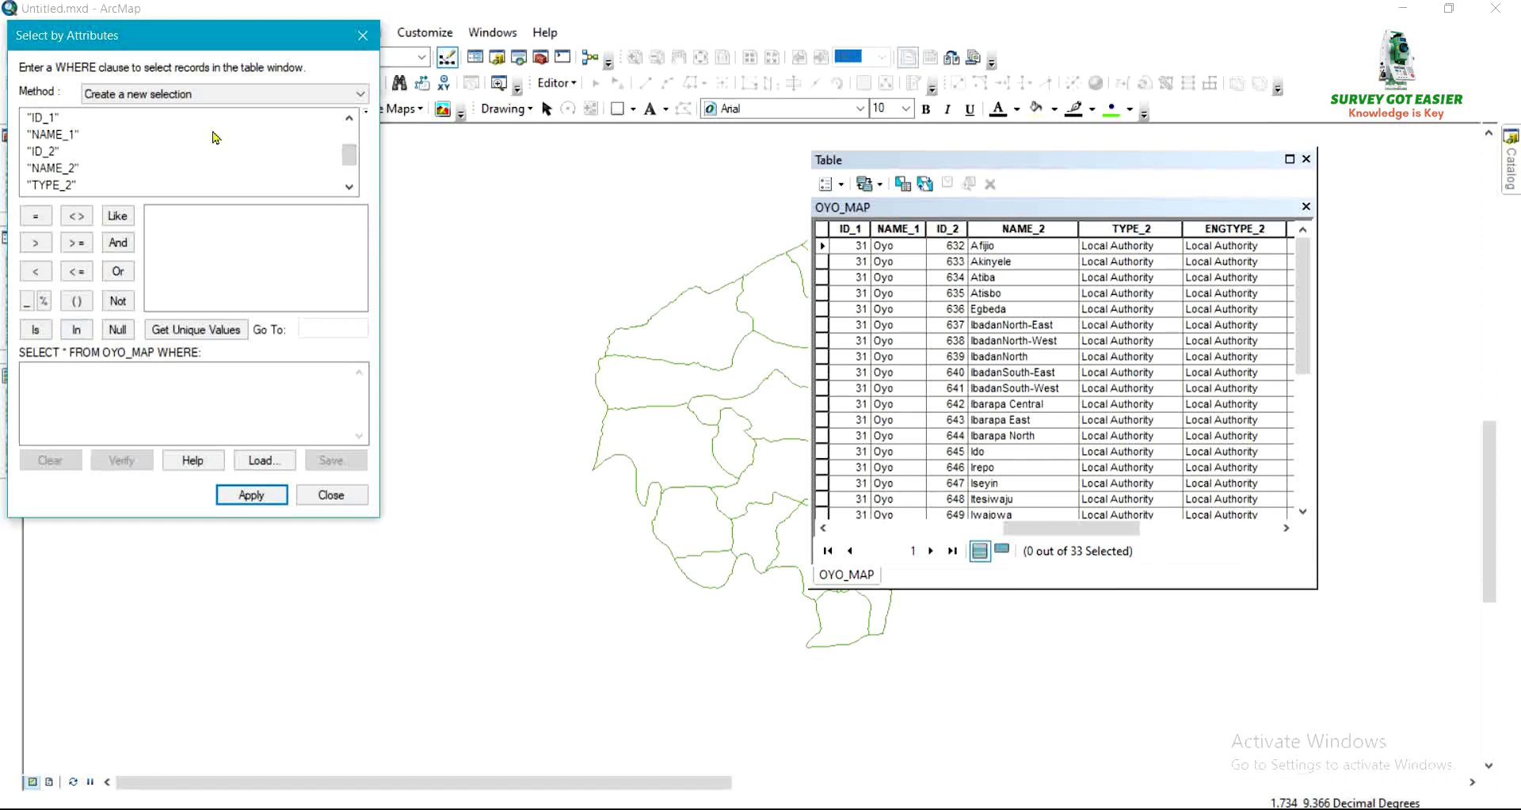
double_click(39, 174)
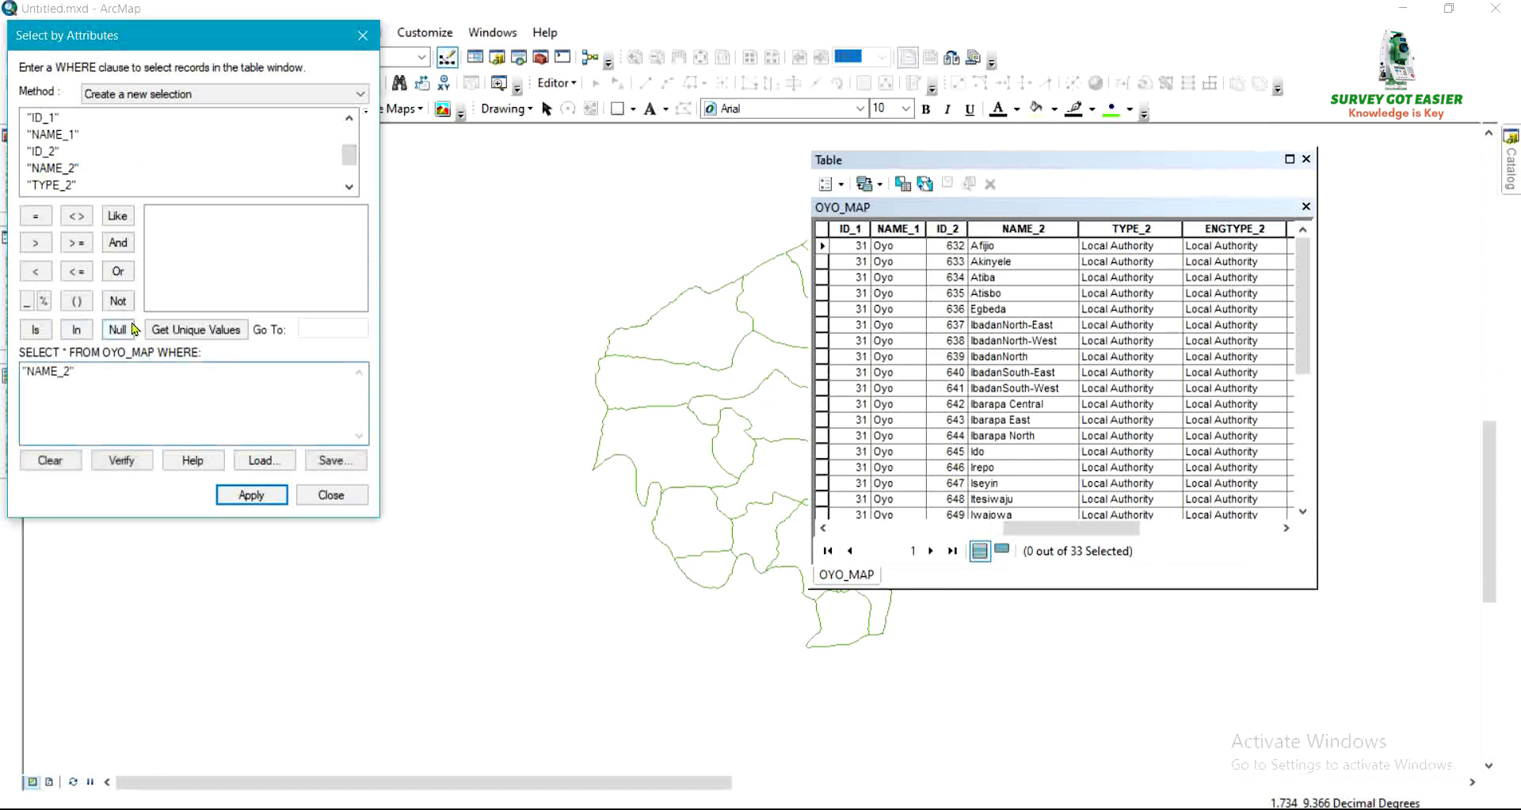
left_click(35, 216)
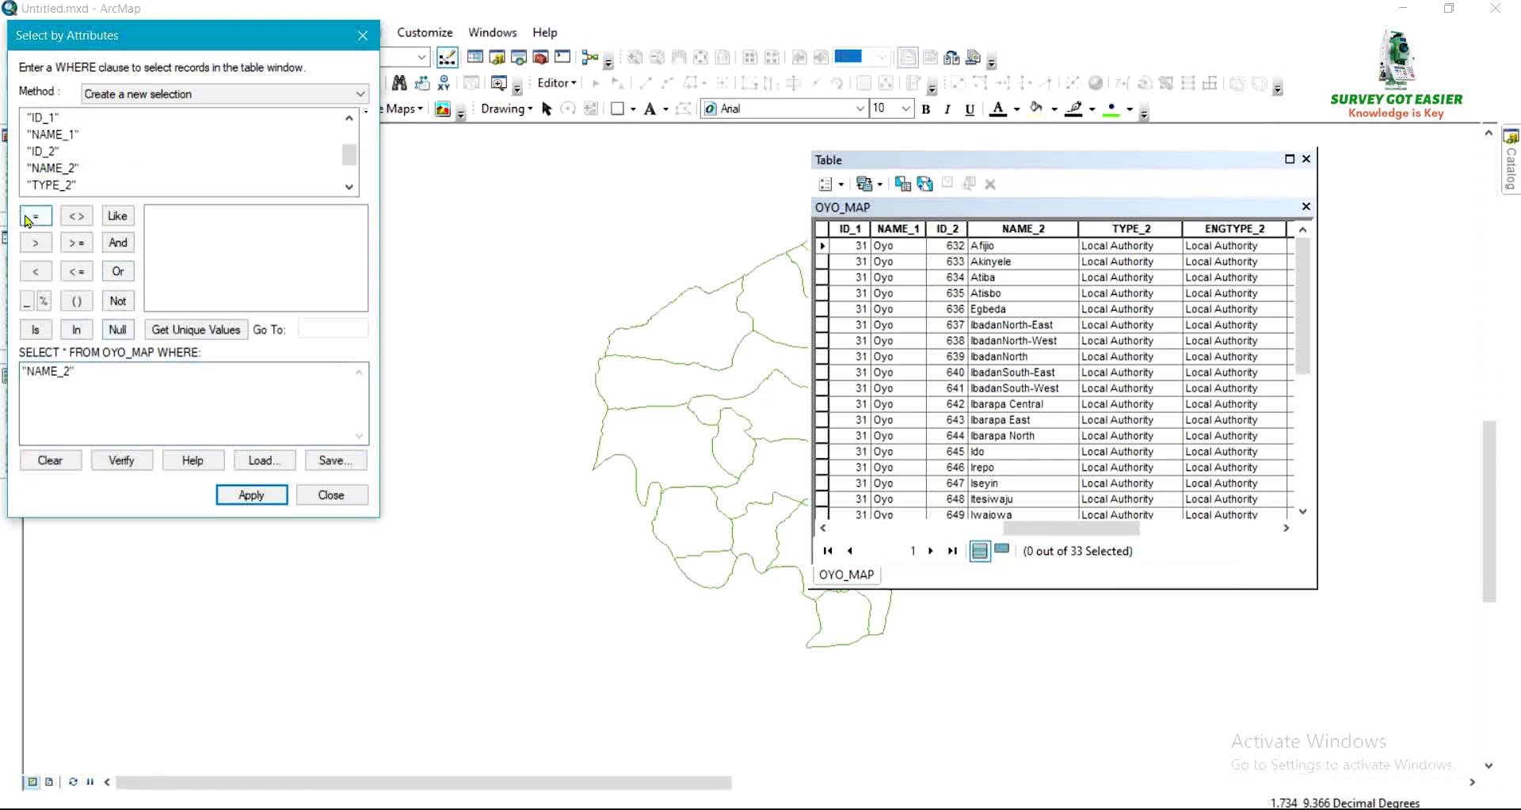
left_click(209, 331)
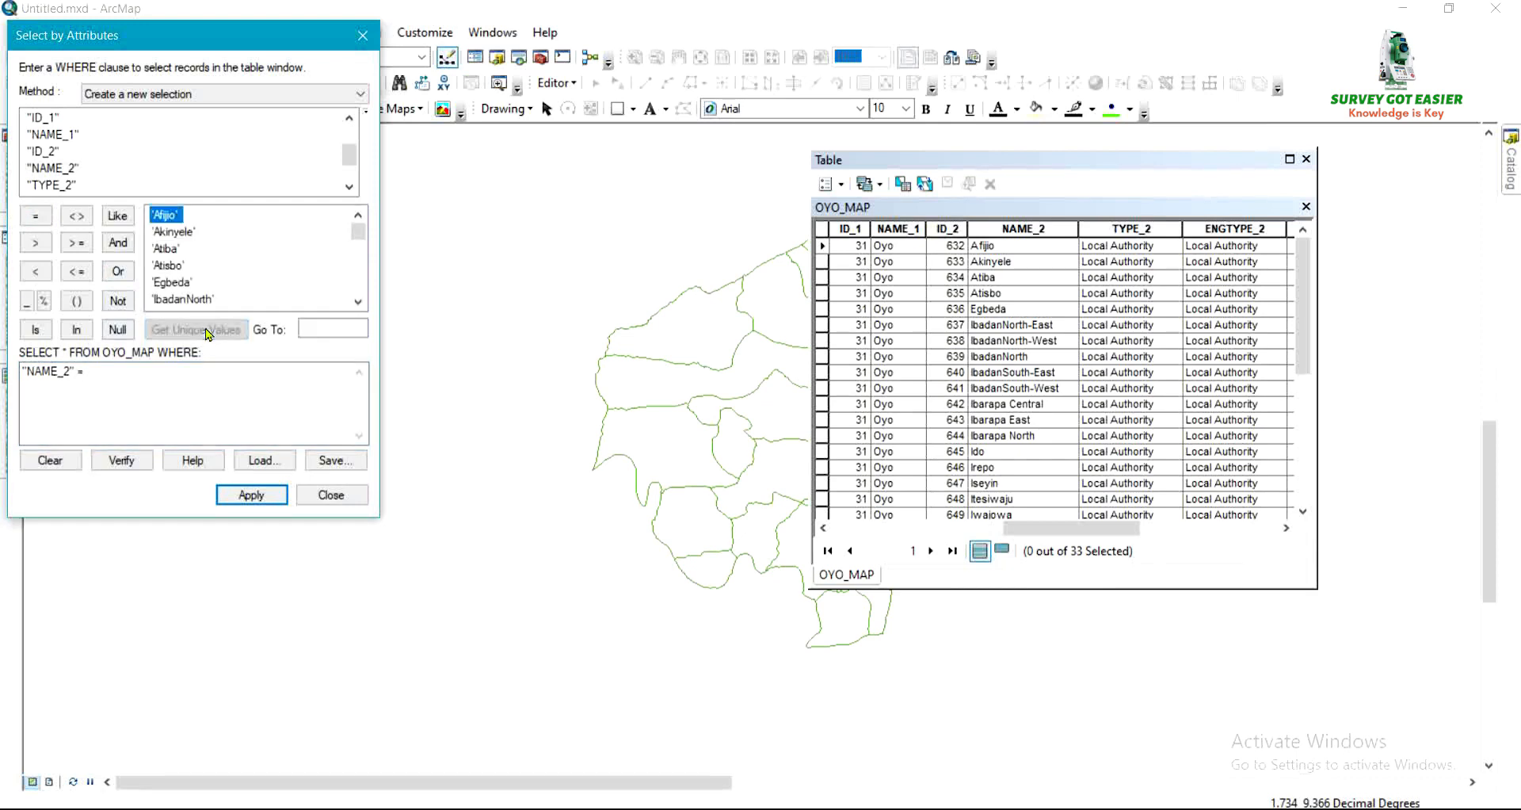
left_click(167, 249)
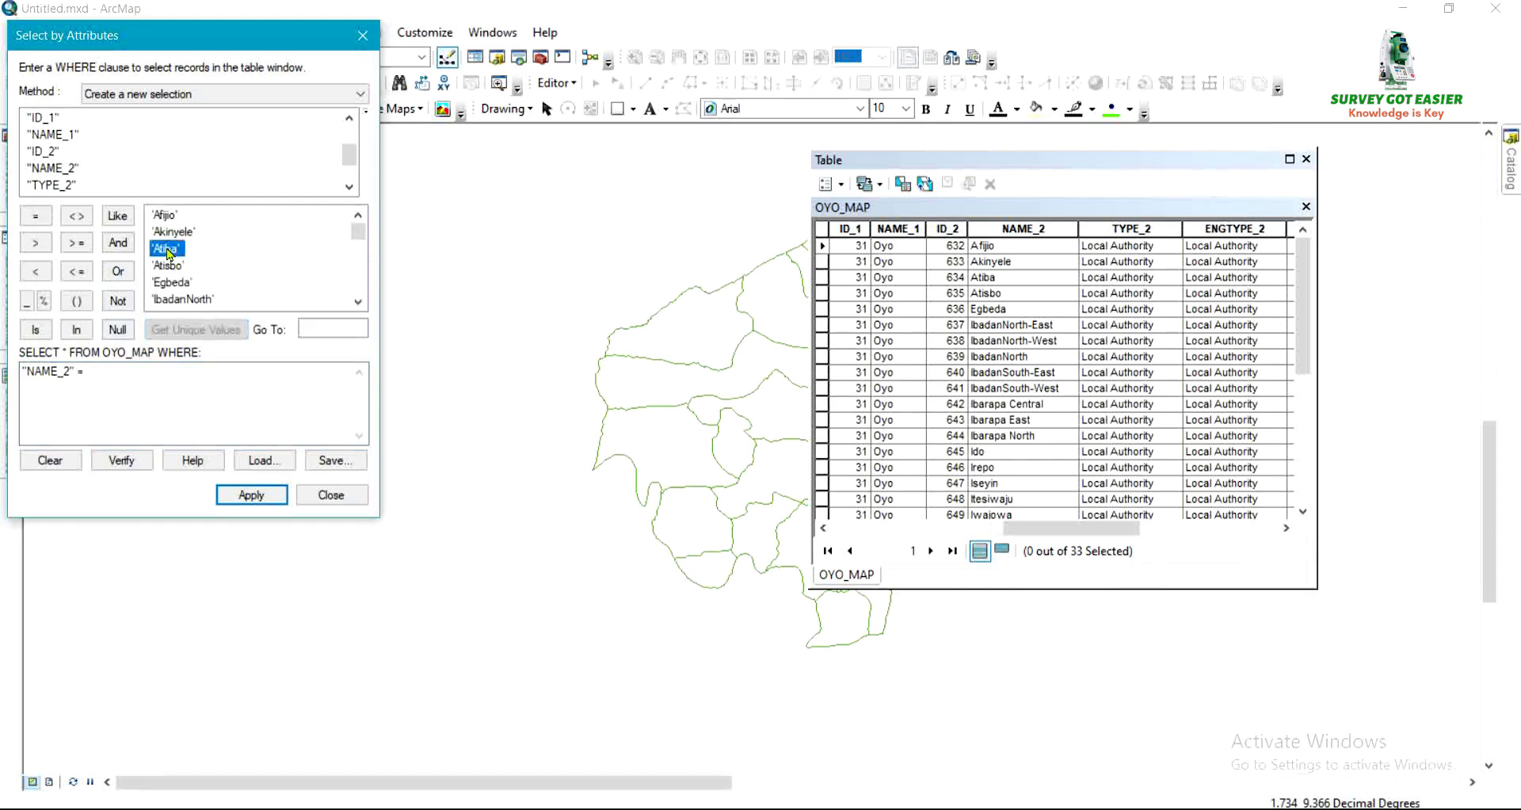
double_click(167, 249)
left_click(252, 494)
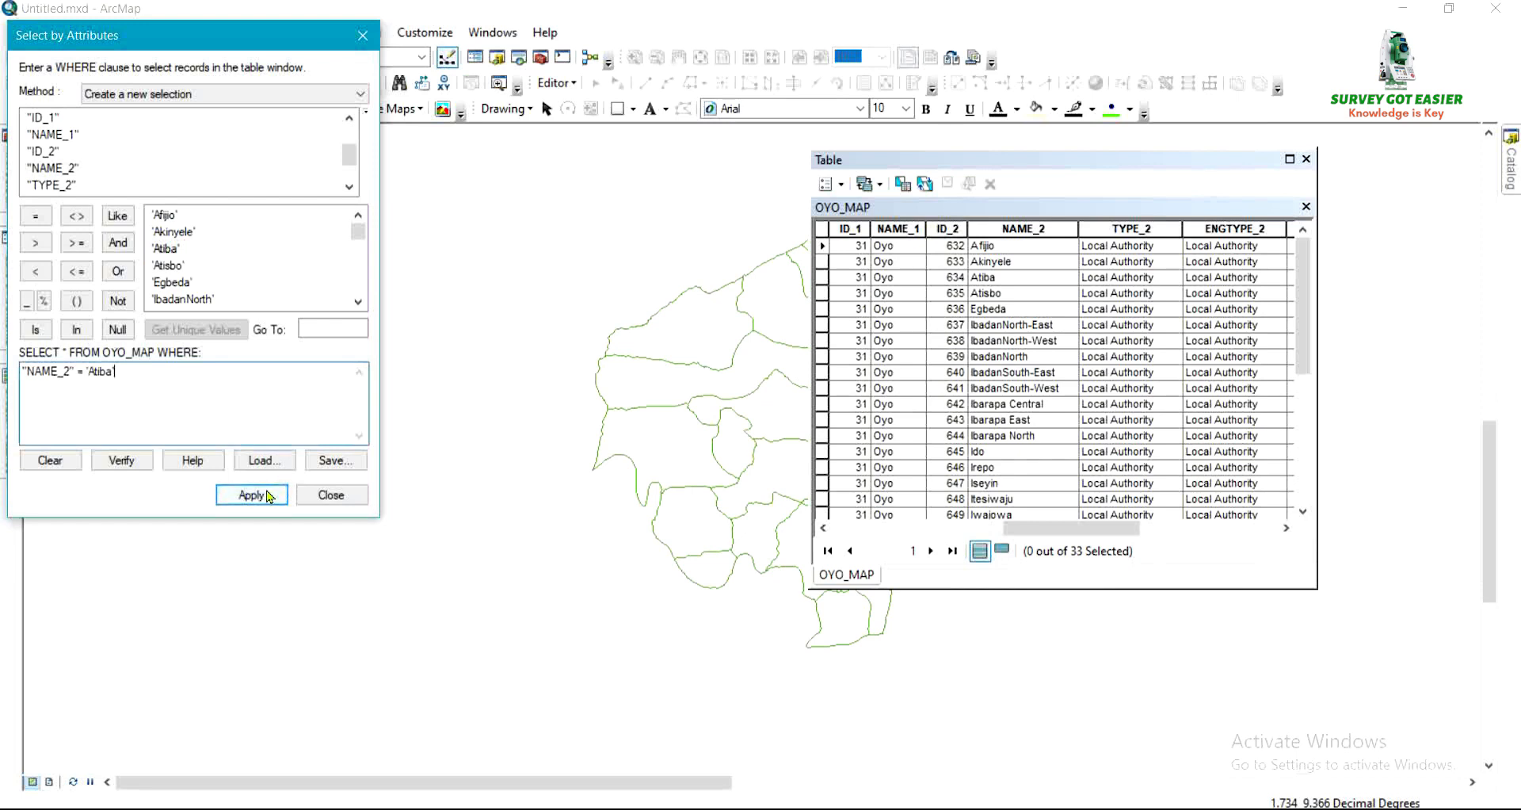
Verify the Atiba selection expression and close the attribute query.
left_click(103, 463)
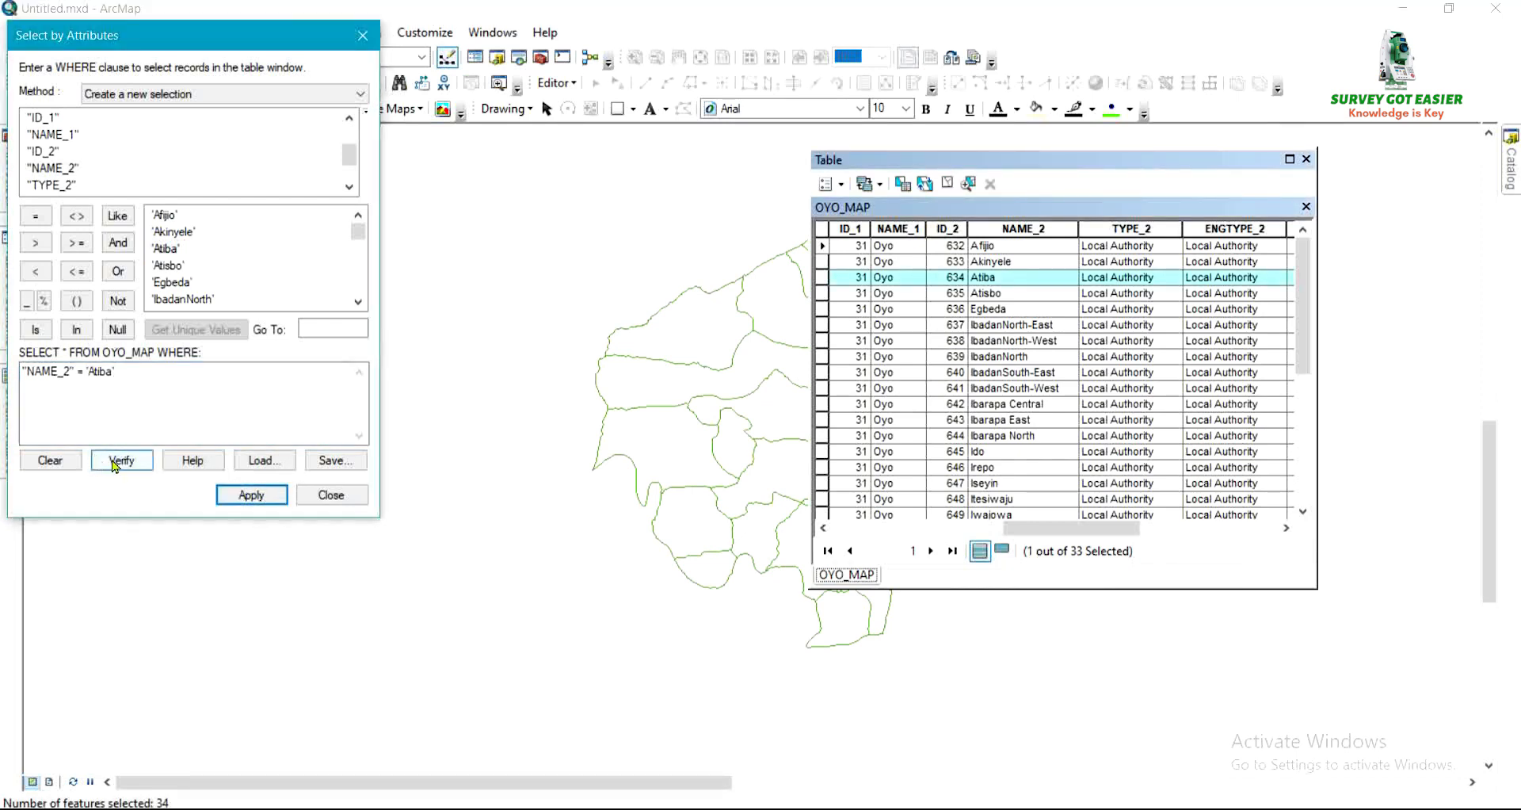
left_click(840, 477)
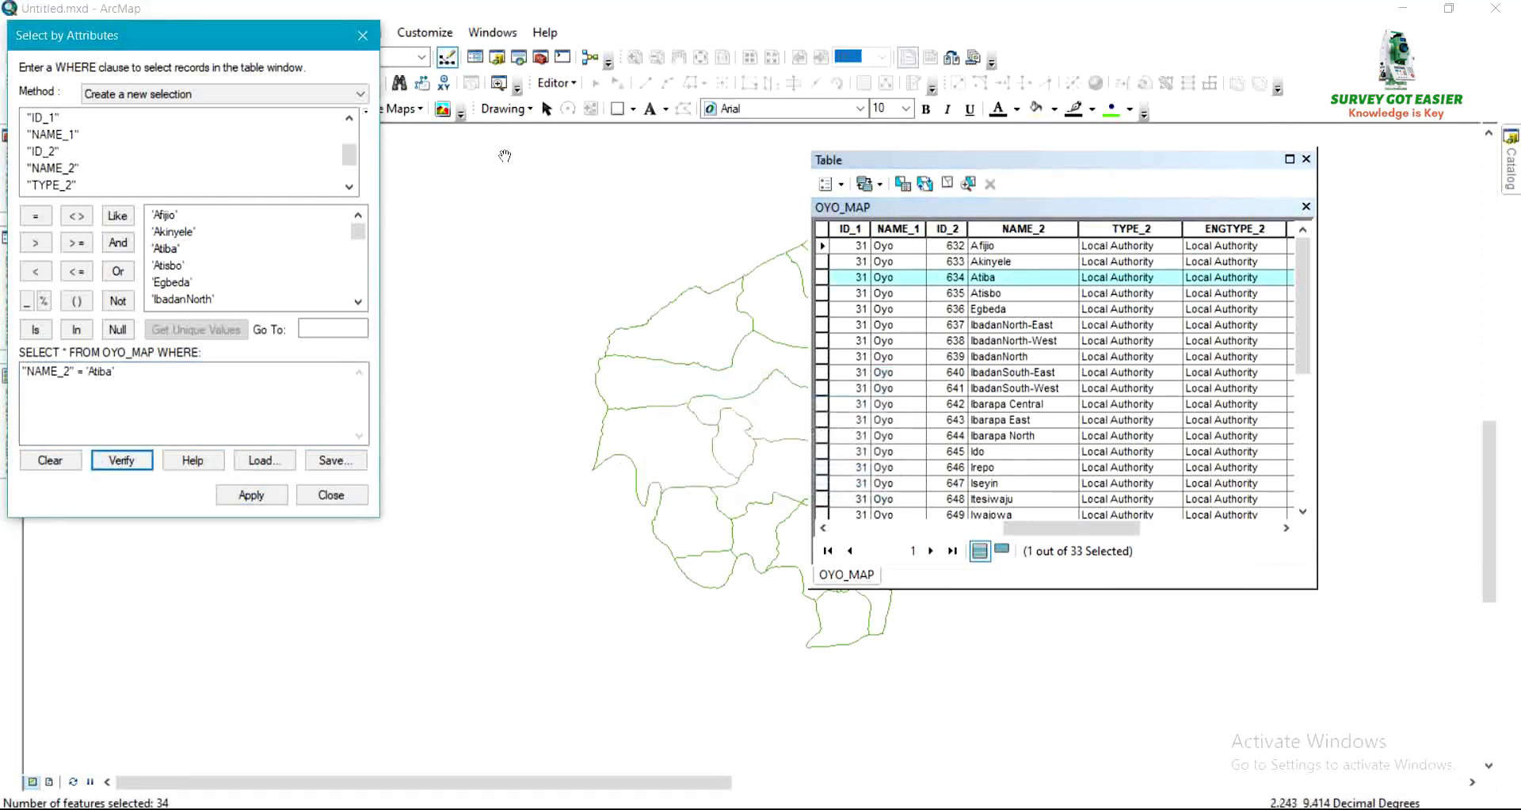
left_click(362, 40)
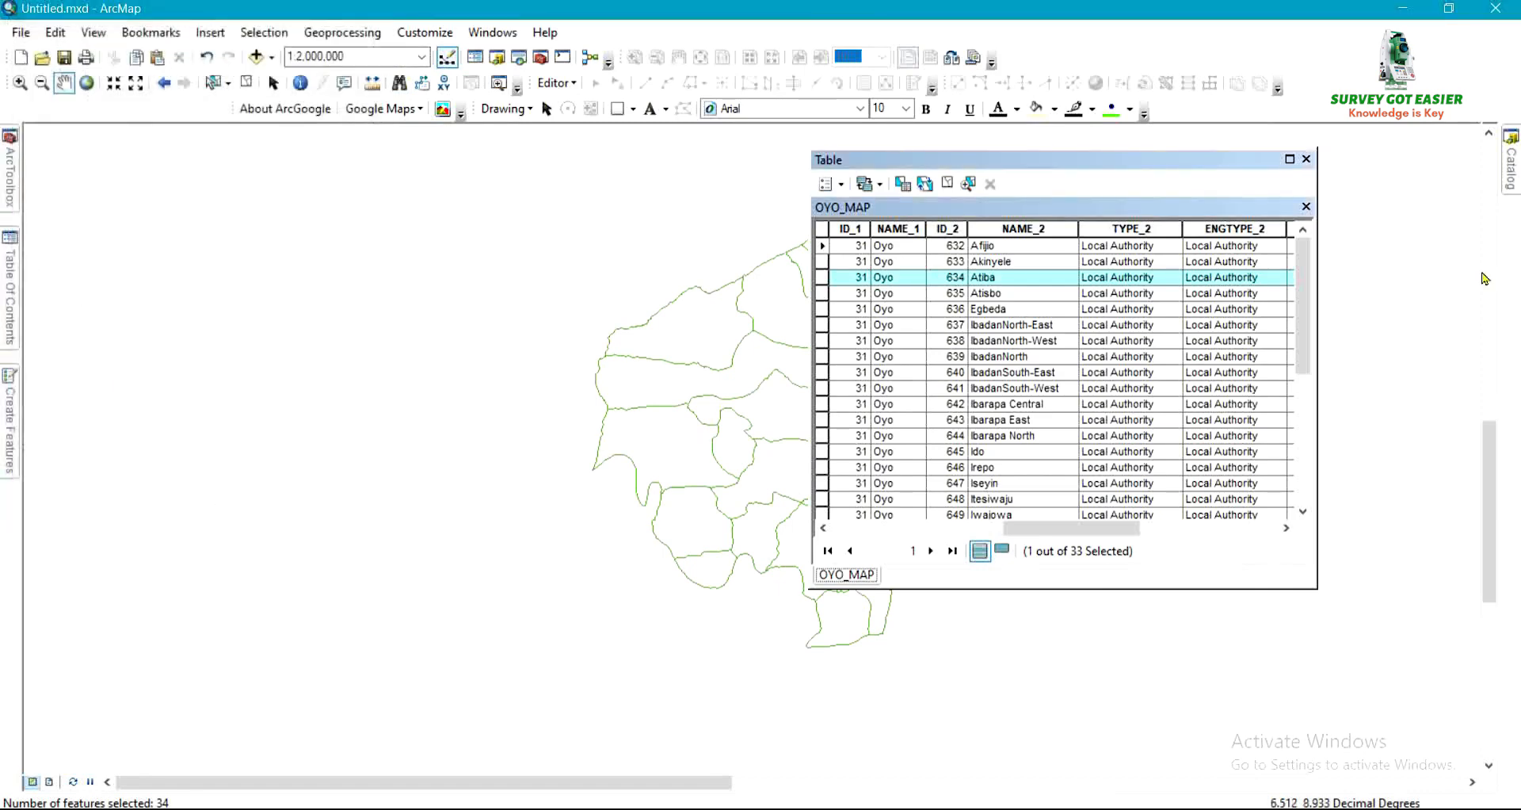
Uncover the selected Atiba boundary on the map and close the attribute table.
left_click_drag(1091, 164, 549, 290)
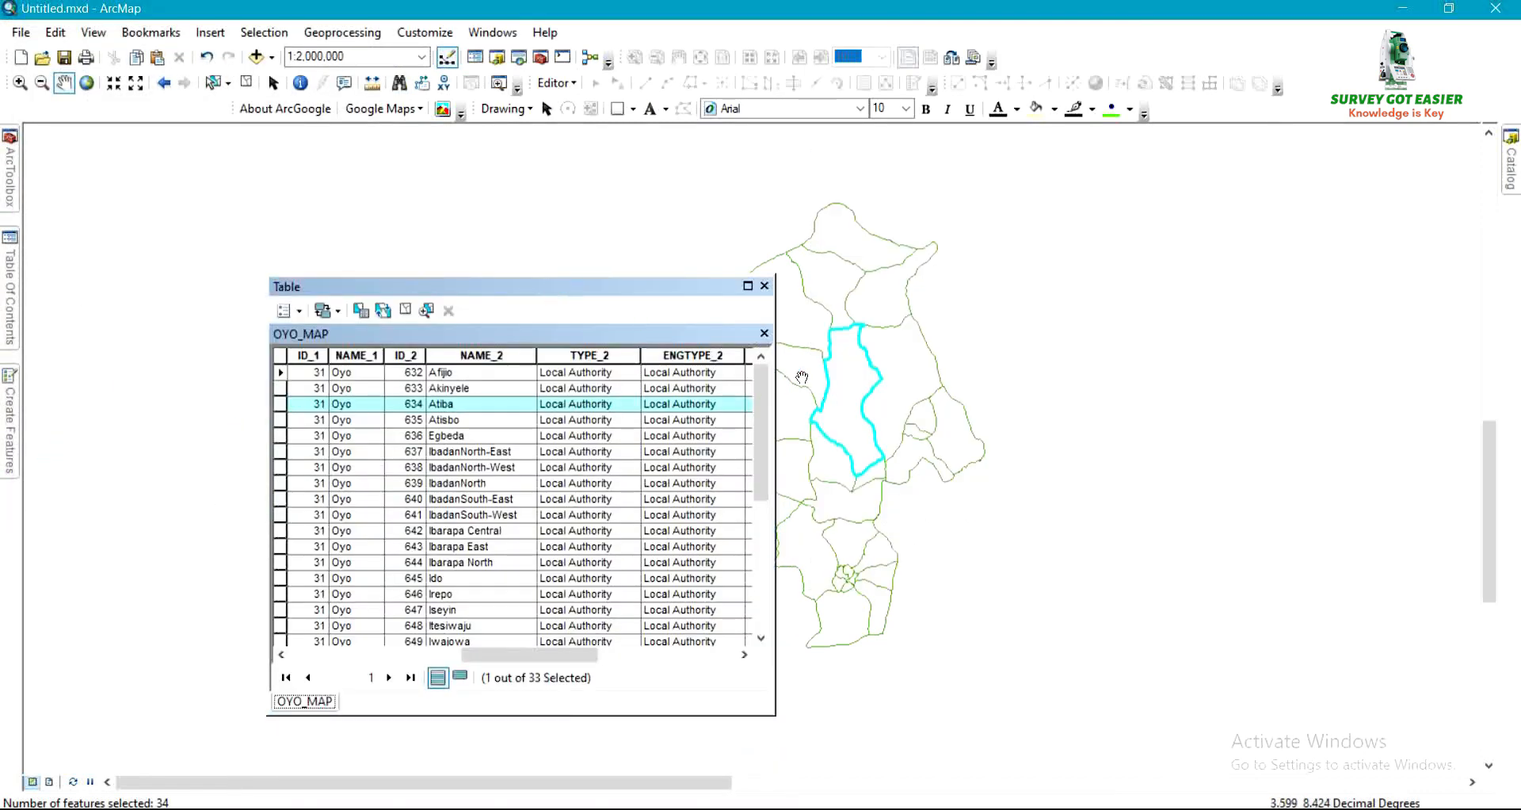
left_click(764, 287)
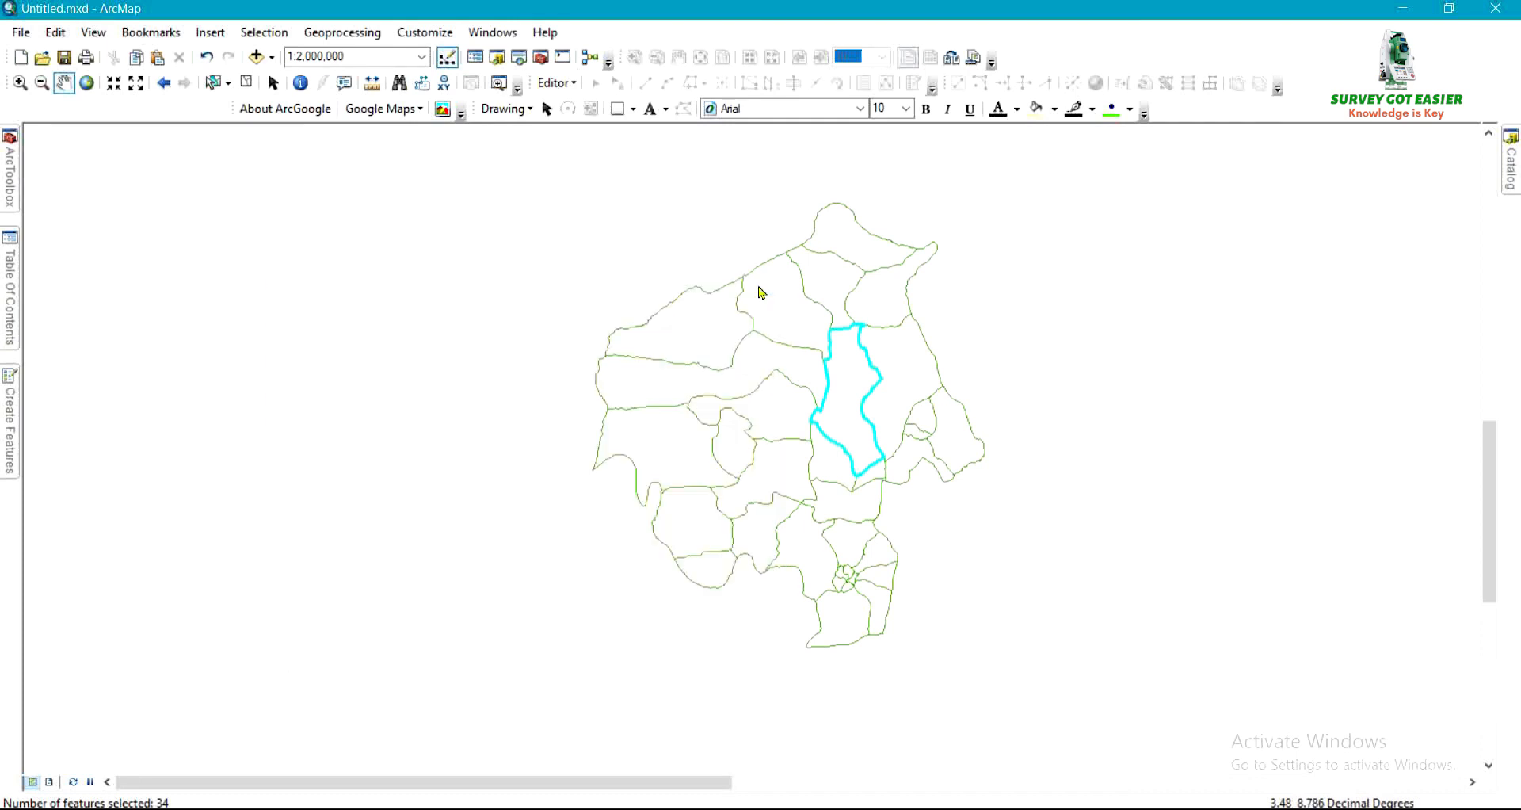
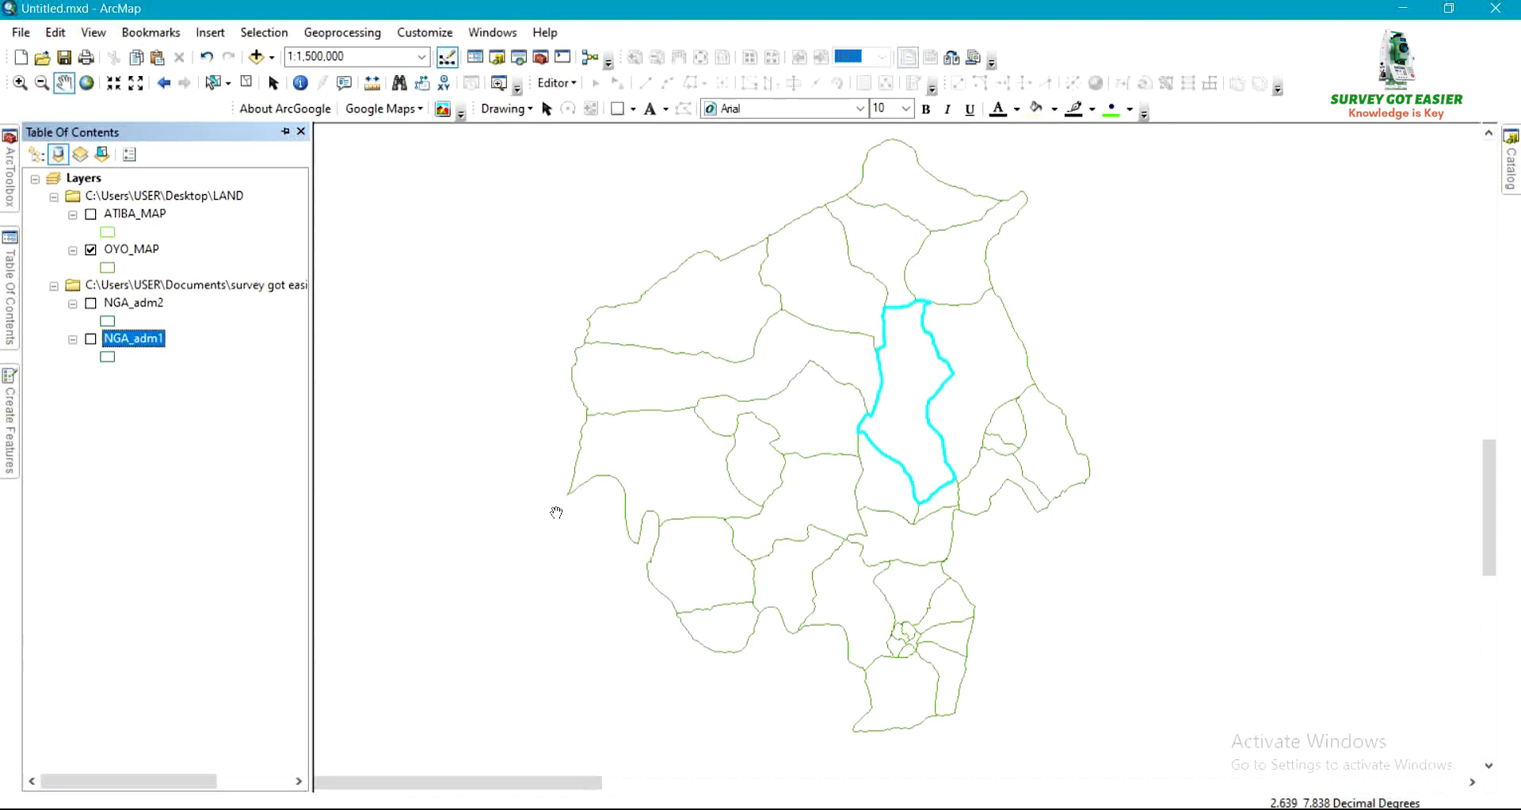
Open the OYO_MAP attribute table and select records by attributes with the expression "NAME_2" = 'Atiba'.
right_click(129, 251)
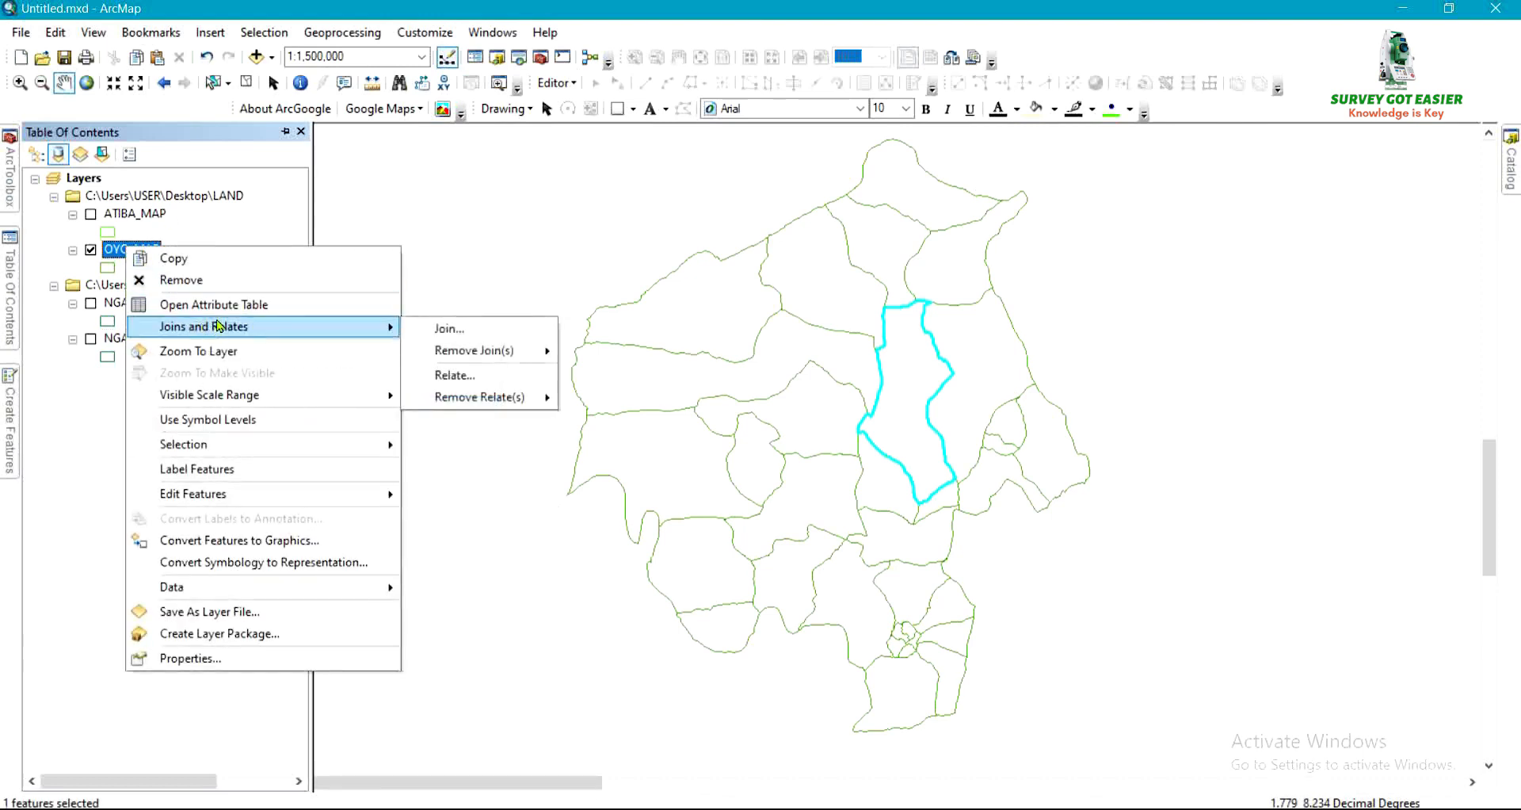
left_click(215, 304)
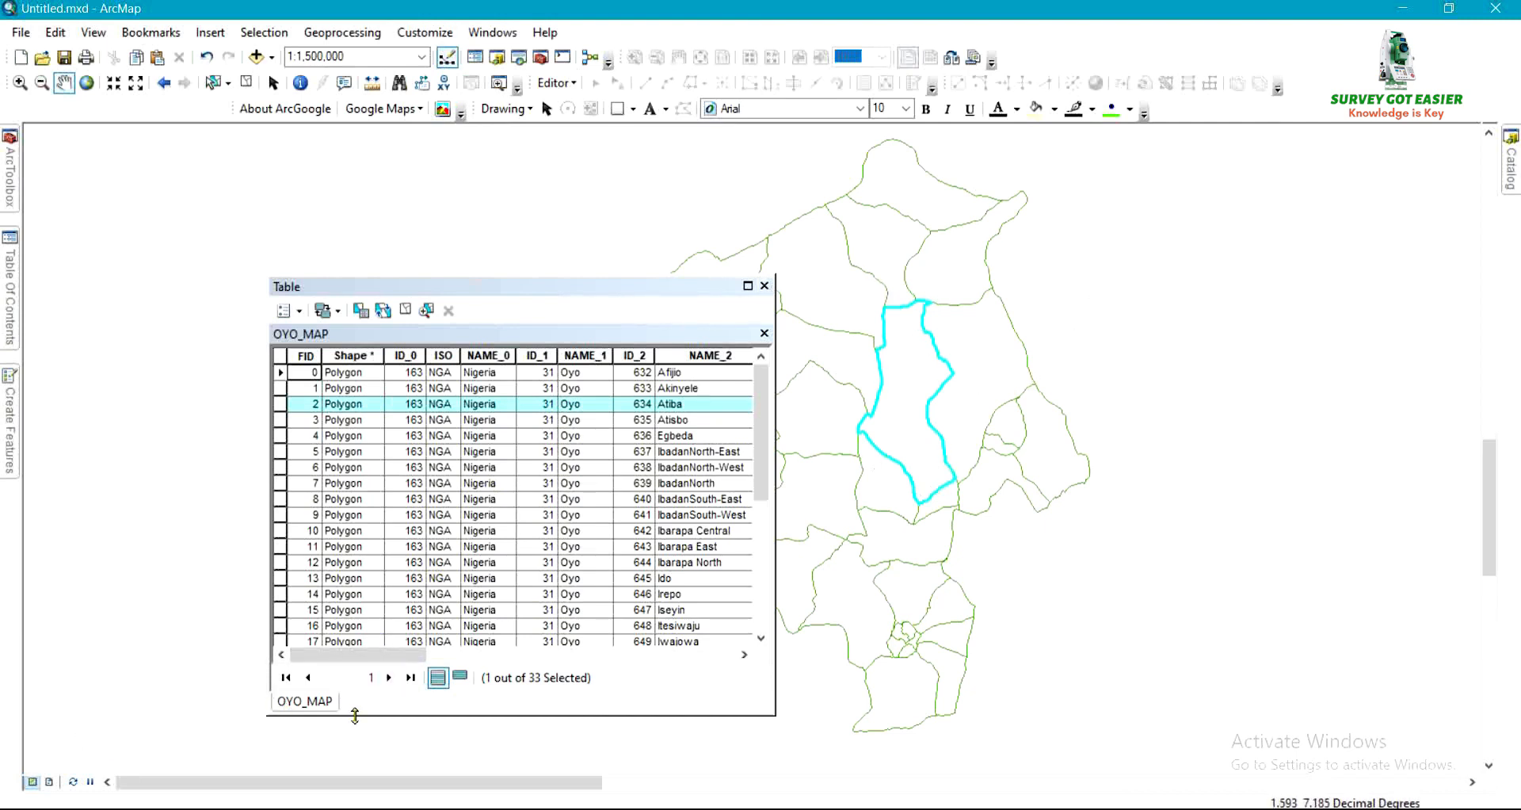
left_click(346, 657)
left_click_drag(346, 657, 415, 658)
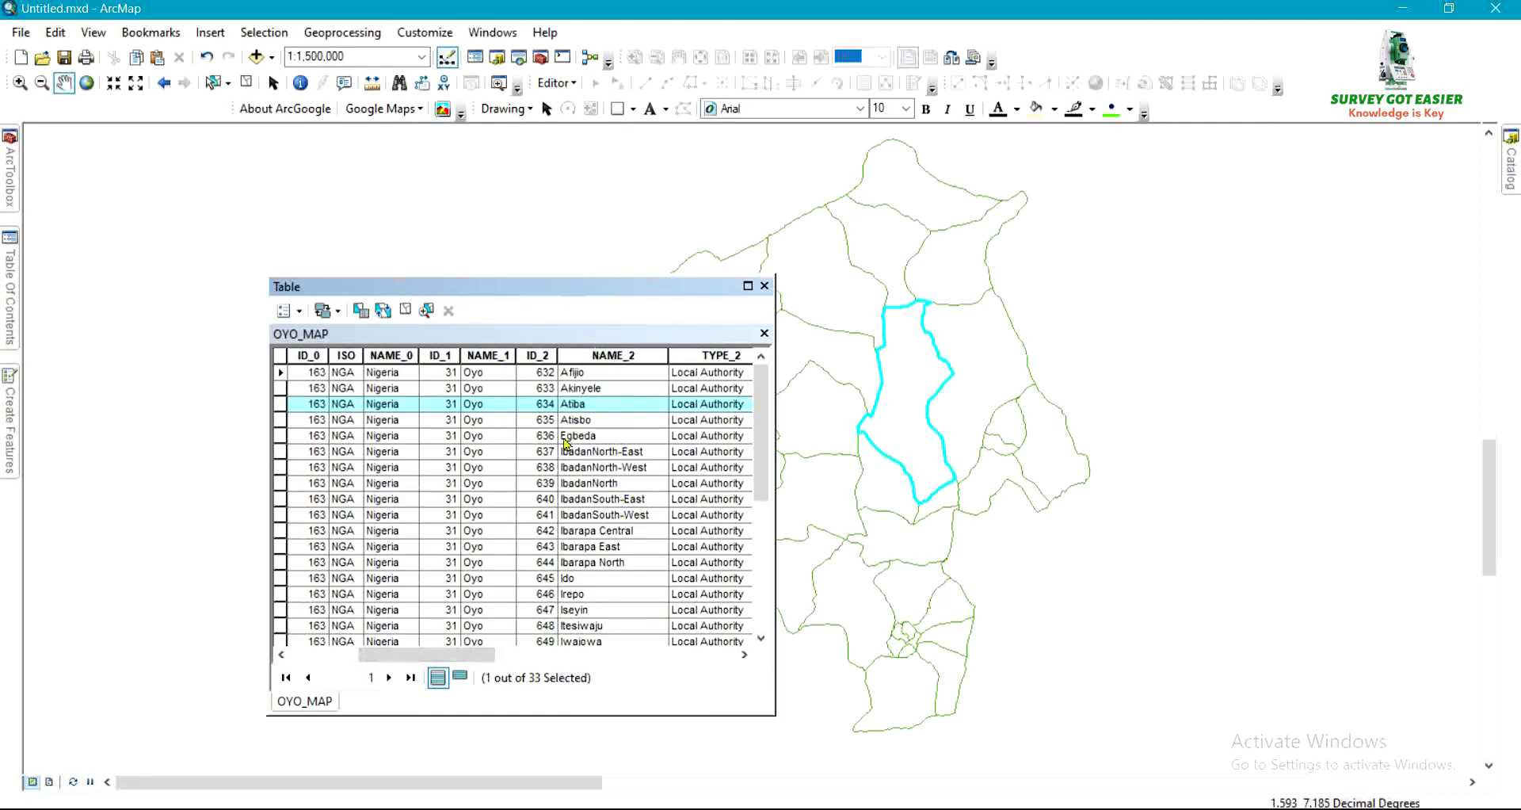
left_click(287, 311)
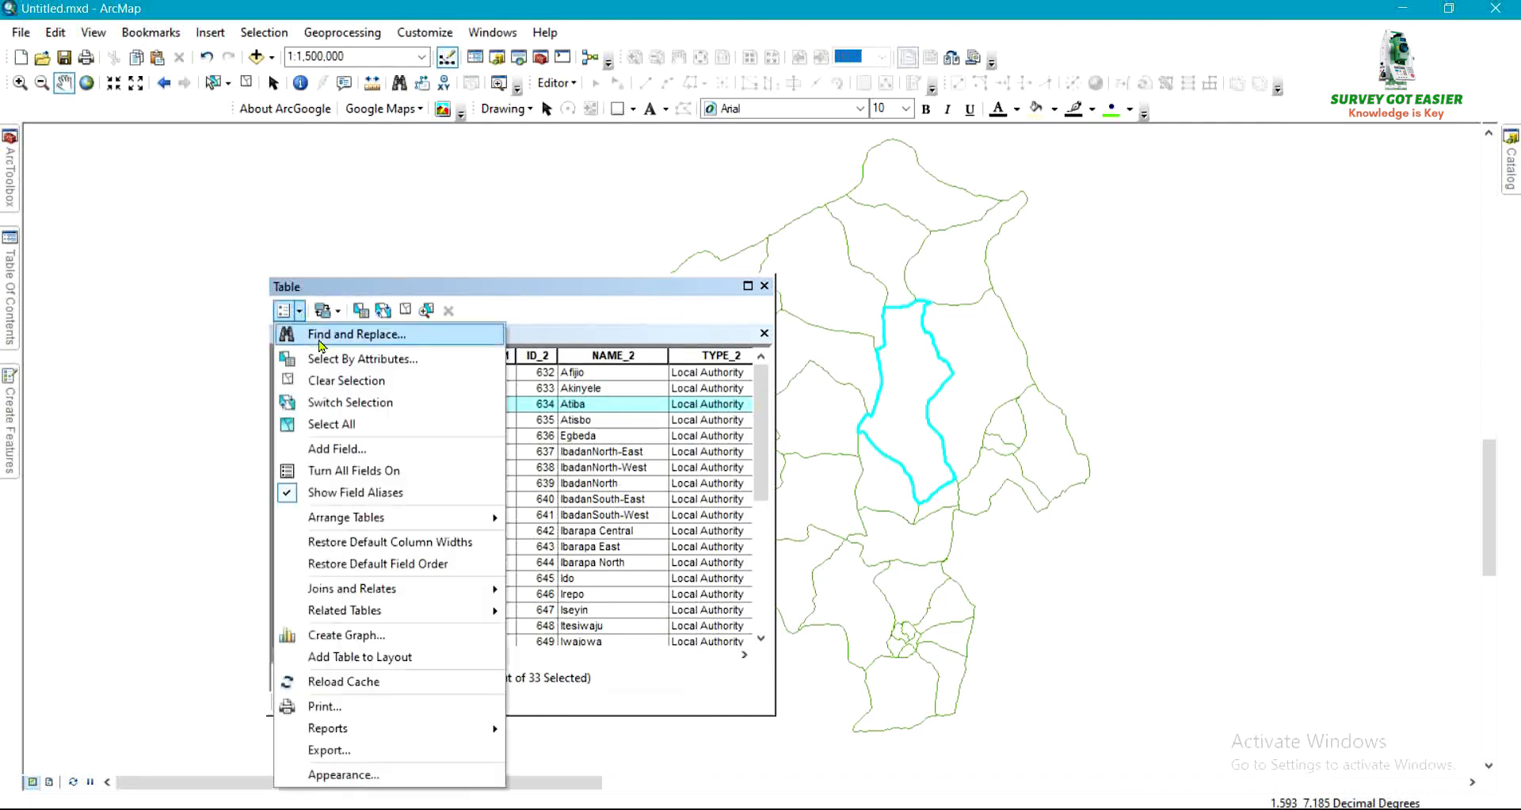
left_click(327, 361)
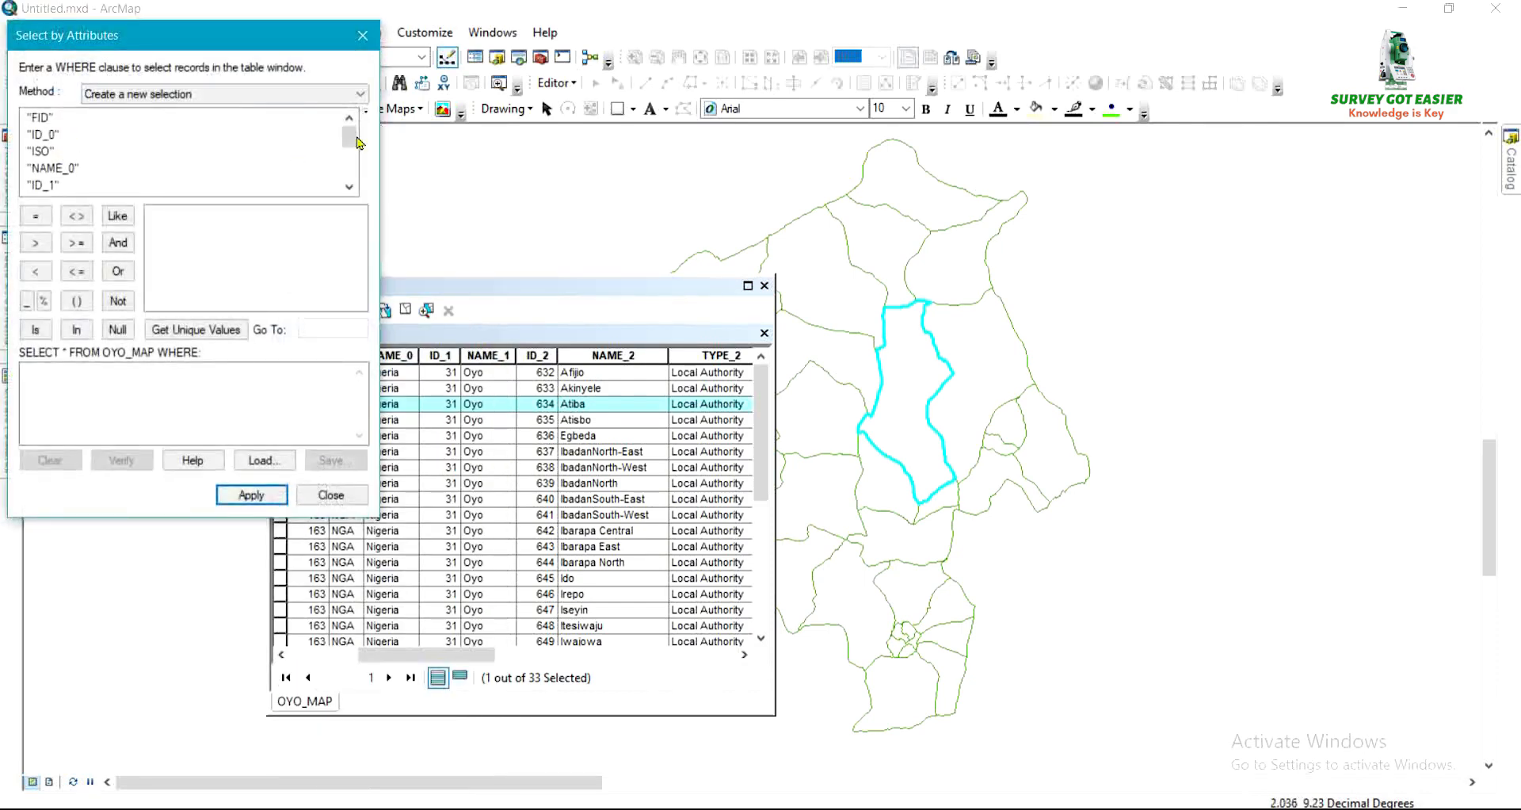
left_click_drag(349, 138, 349, 160)
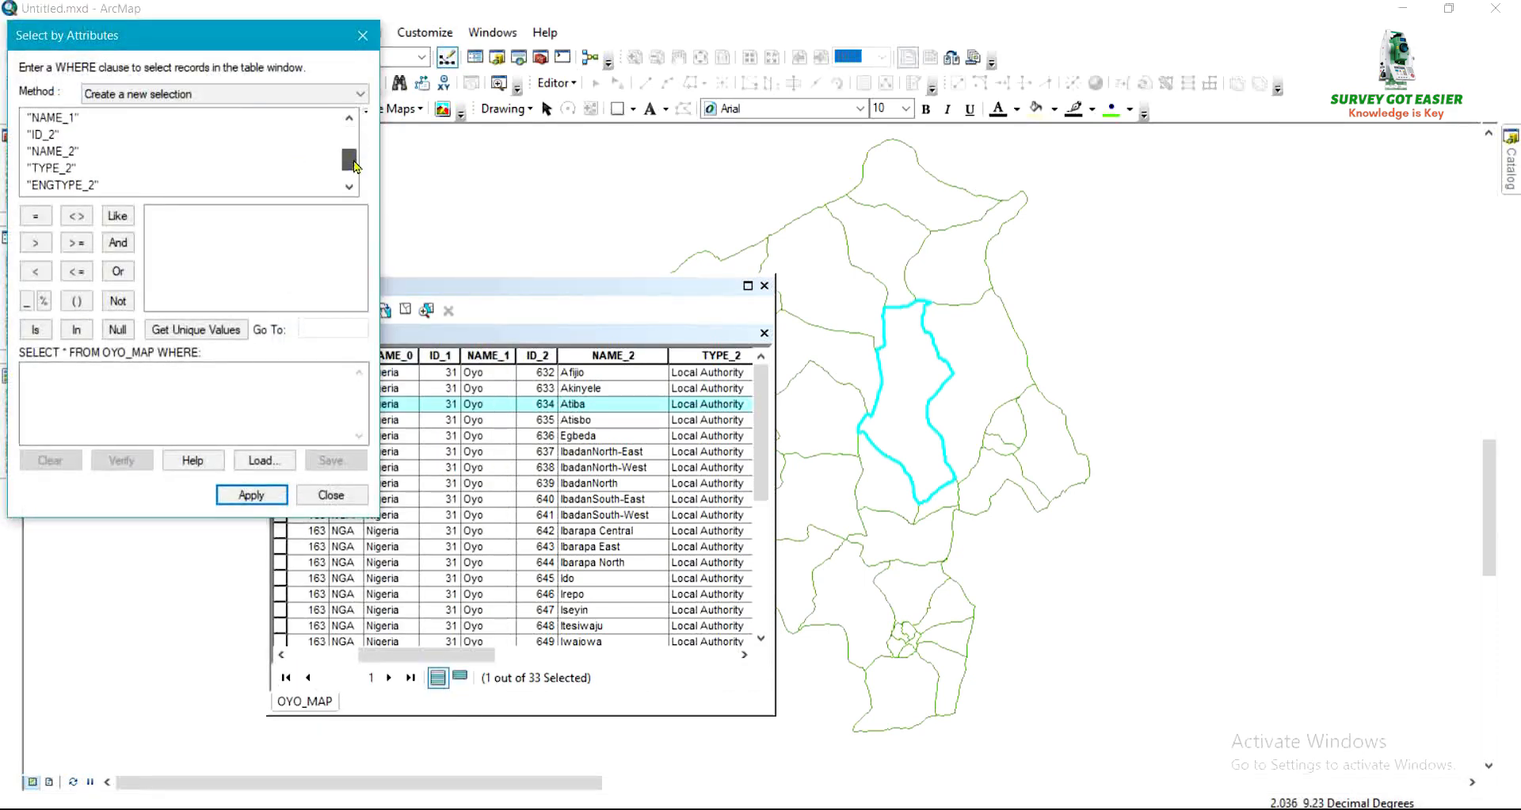
double_click(56, 151)
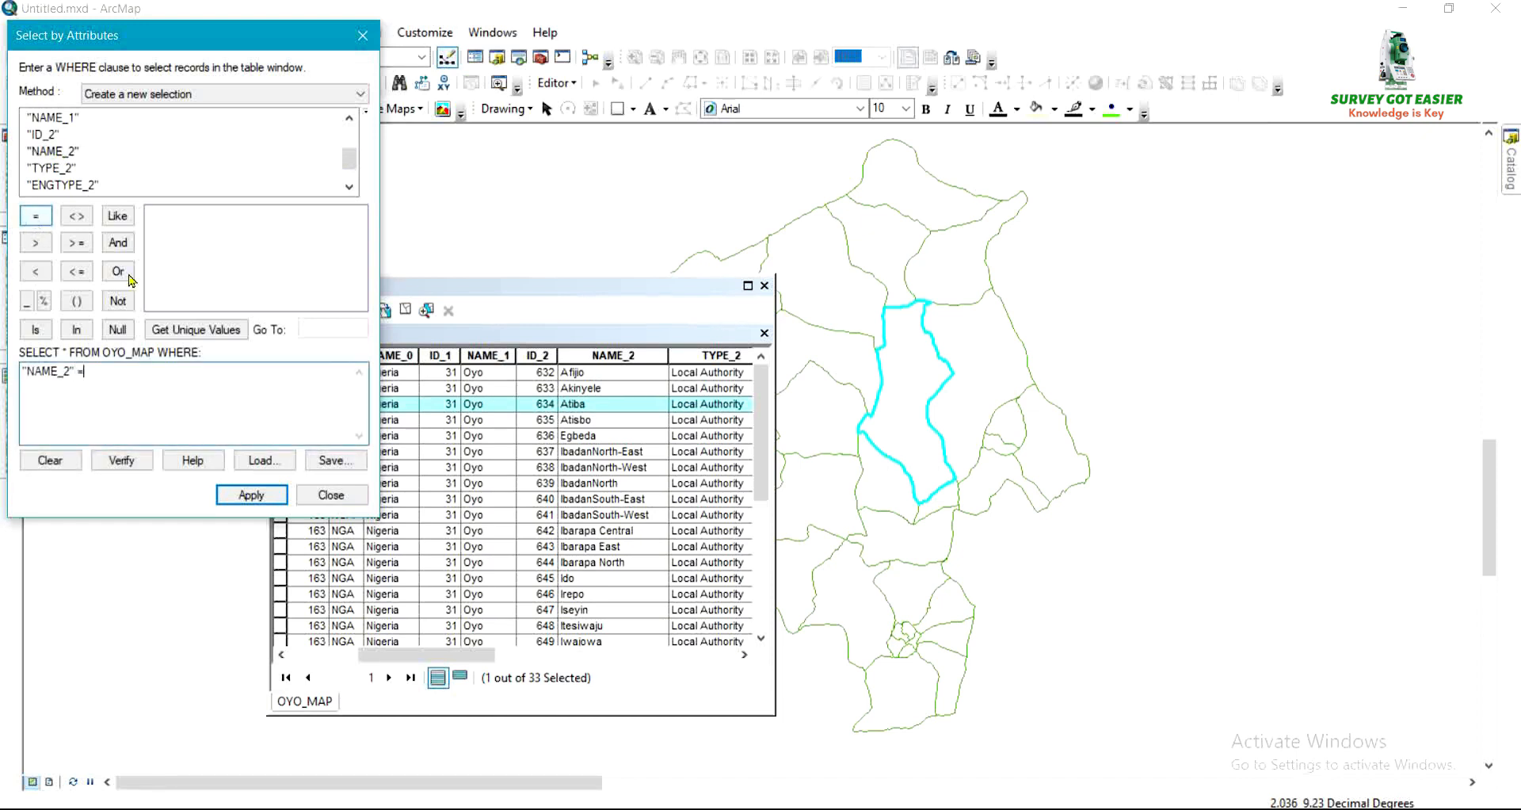
left_click(232, 329)
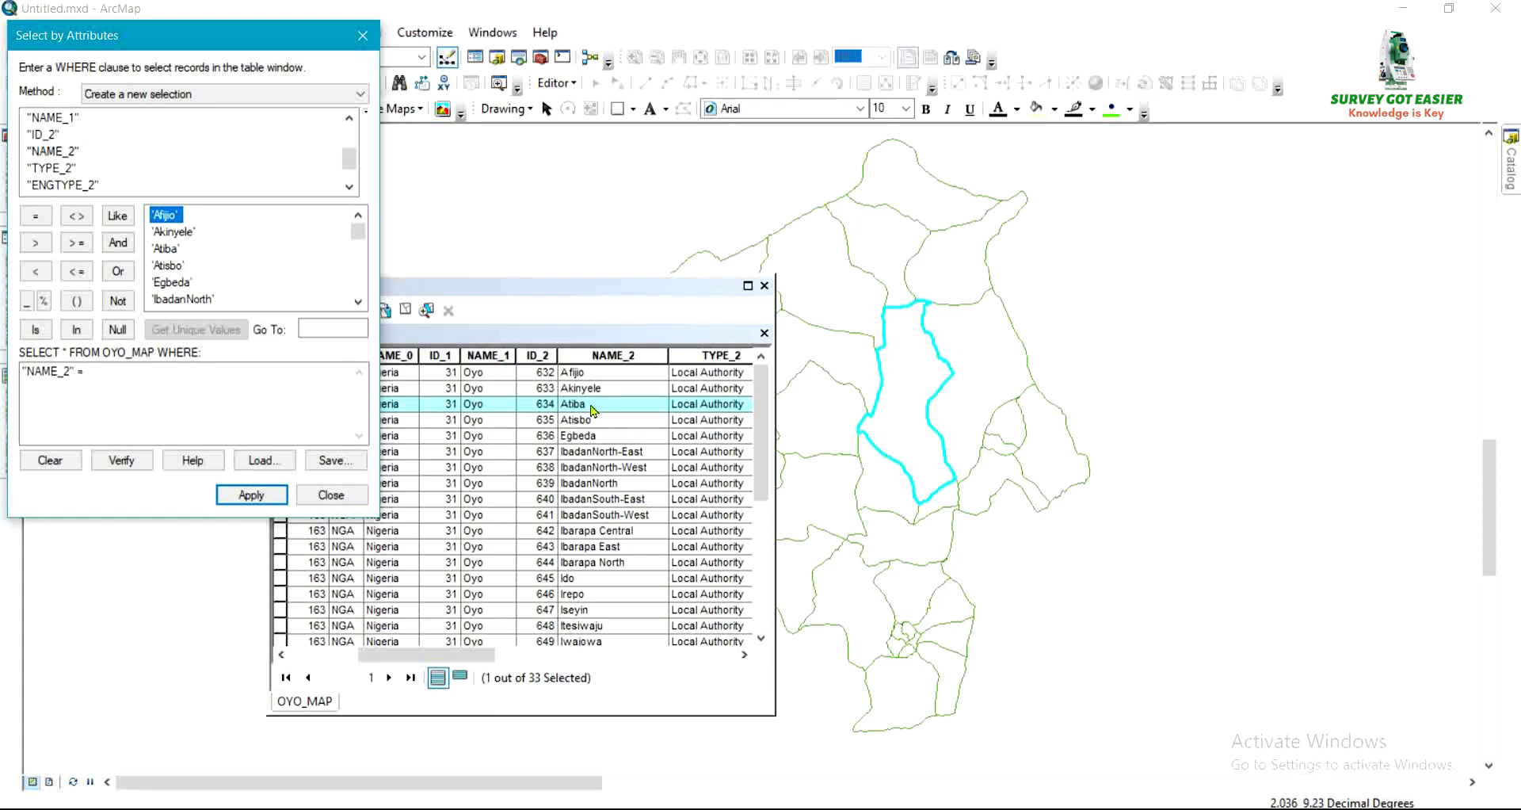
double_click(166, 247)
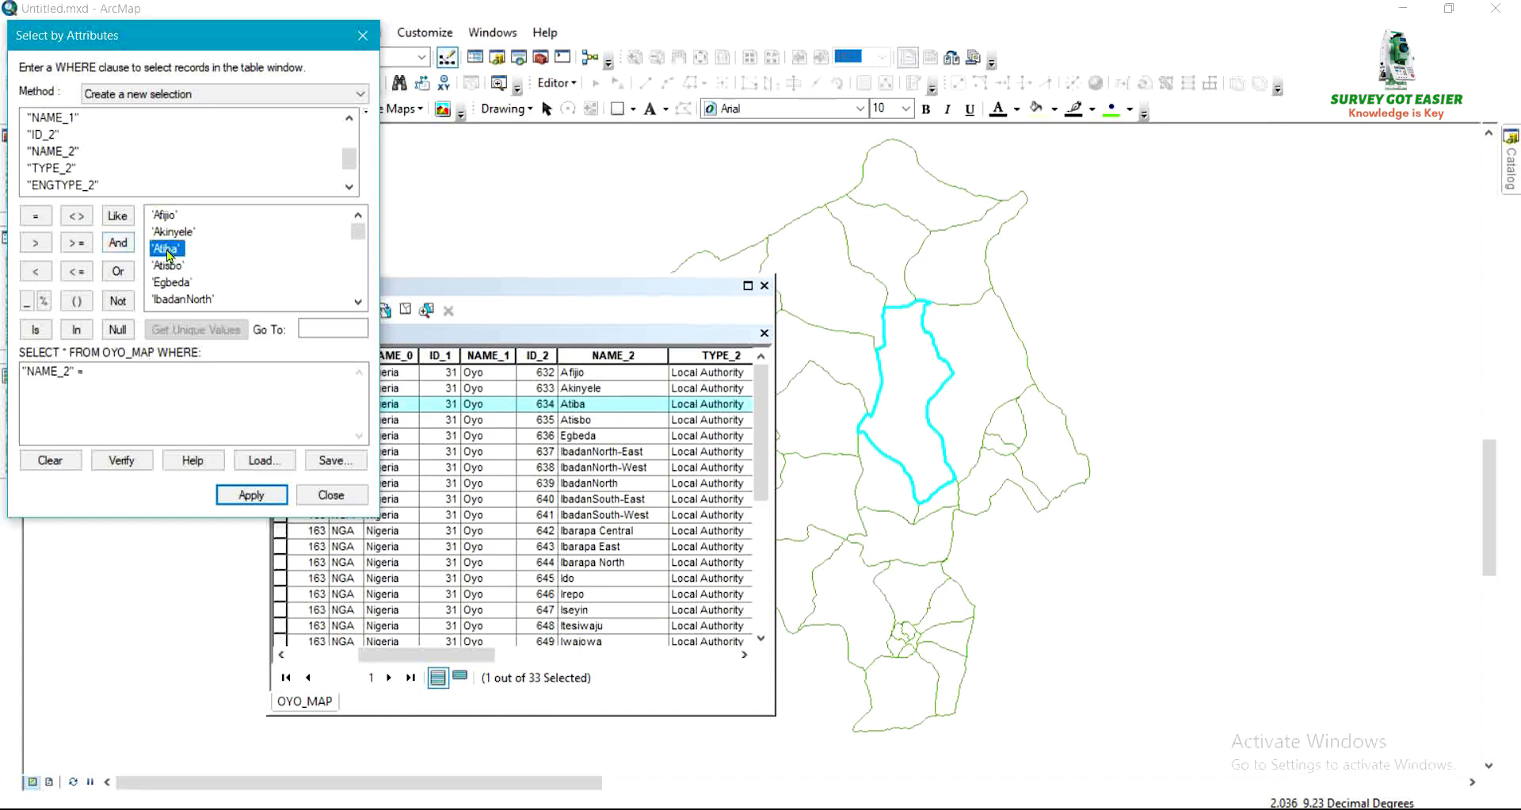
left_click(259, 504)
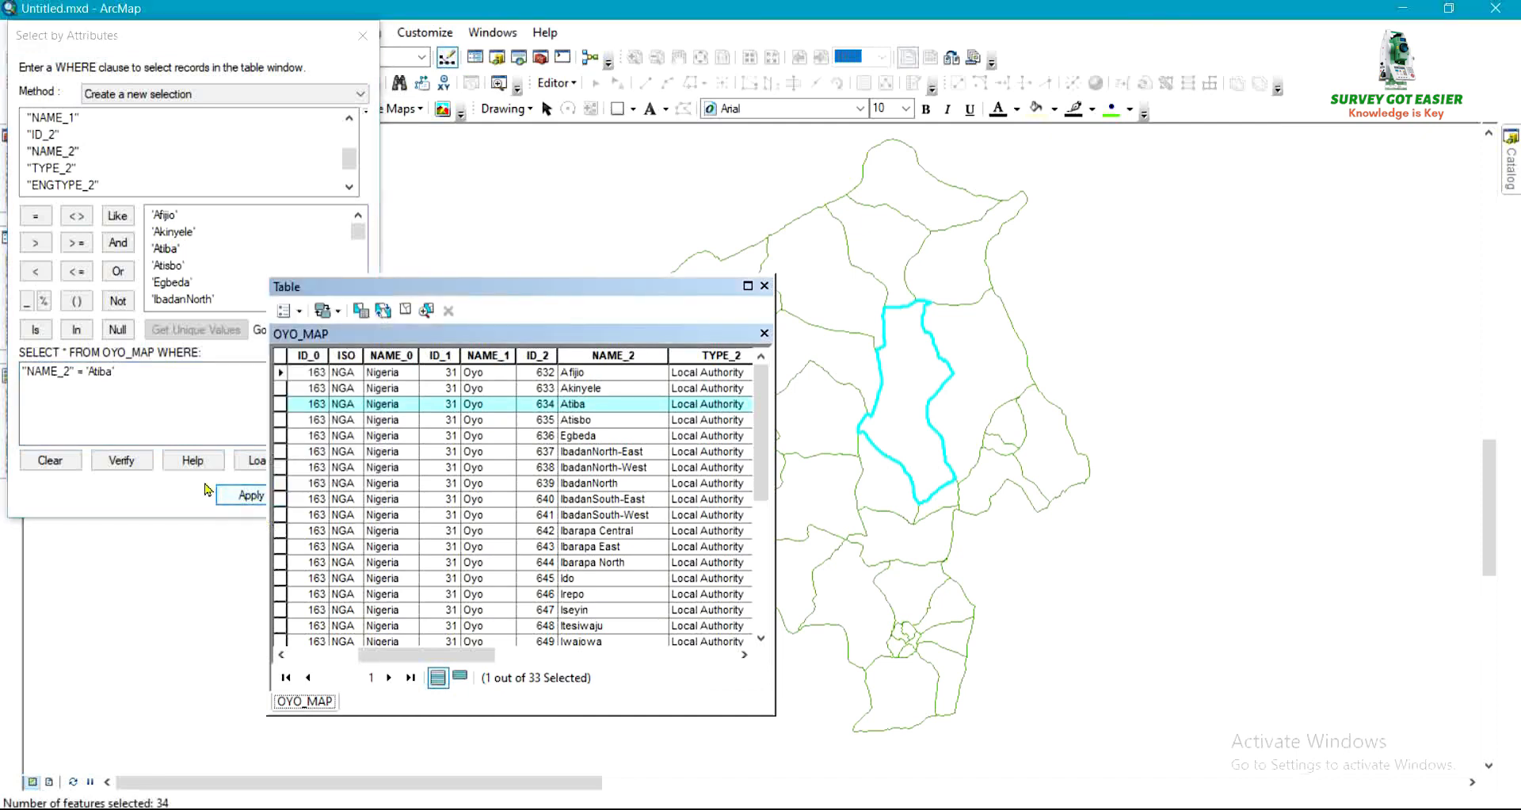
Verify the Atiba query expression, then close the query and the OYO_MAP attribute table.
left_click(126, 464)
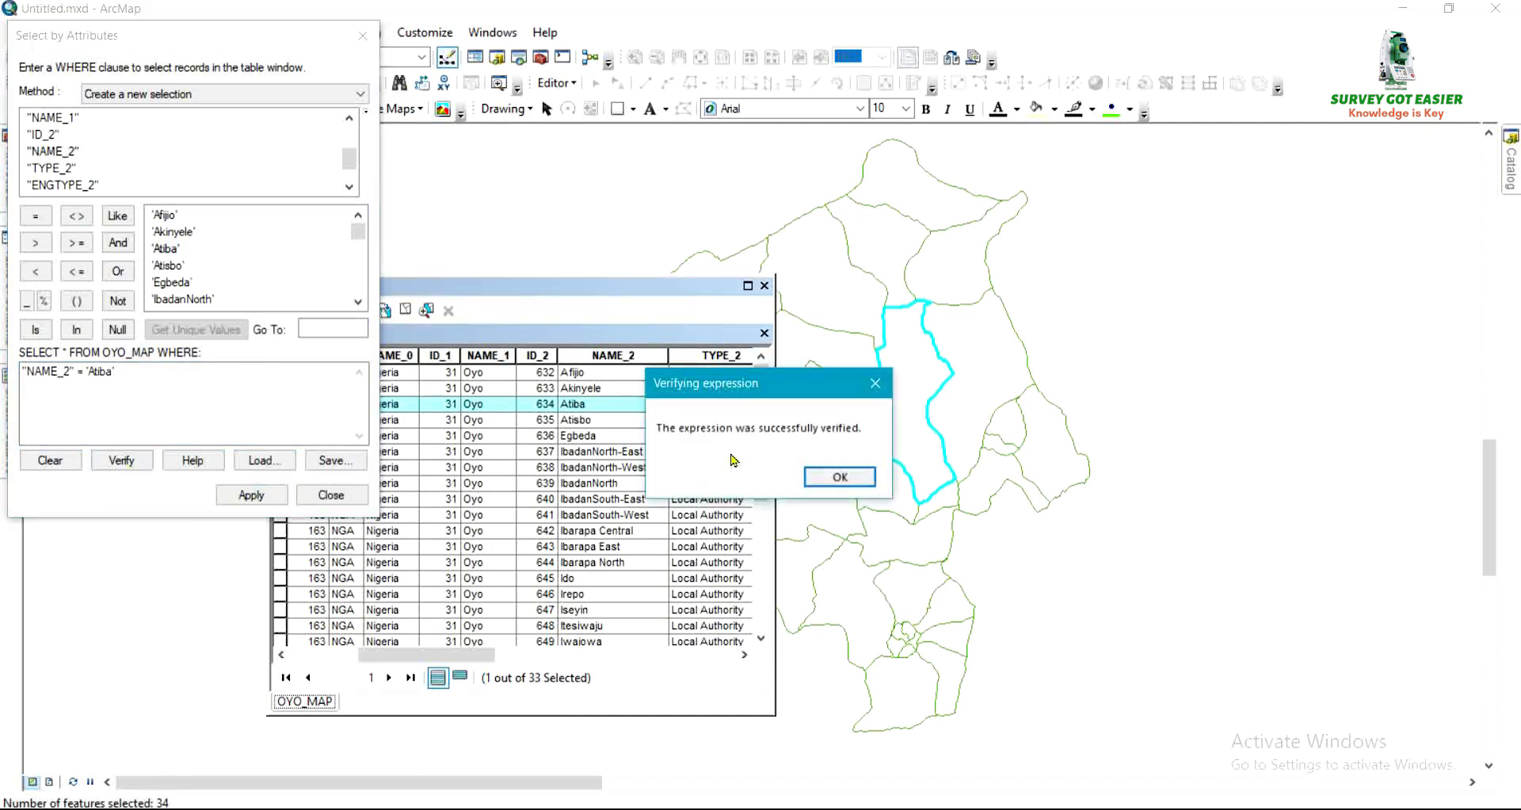
left_click(840, 478)
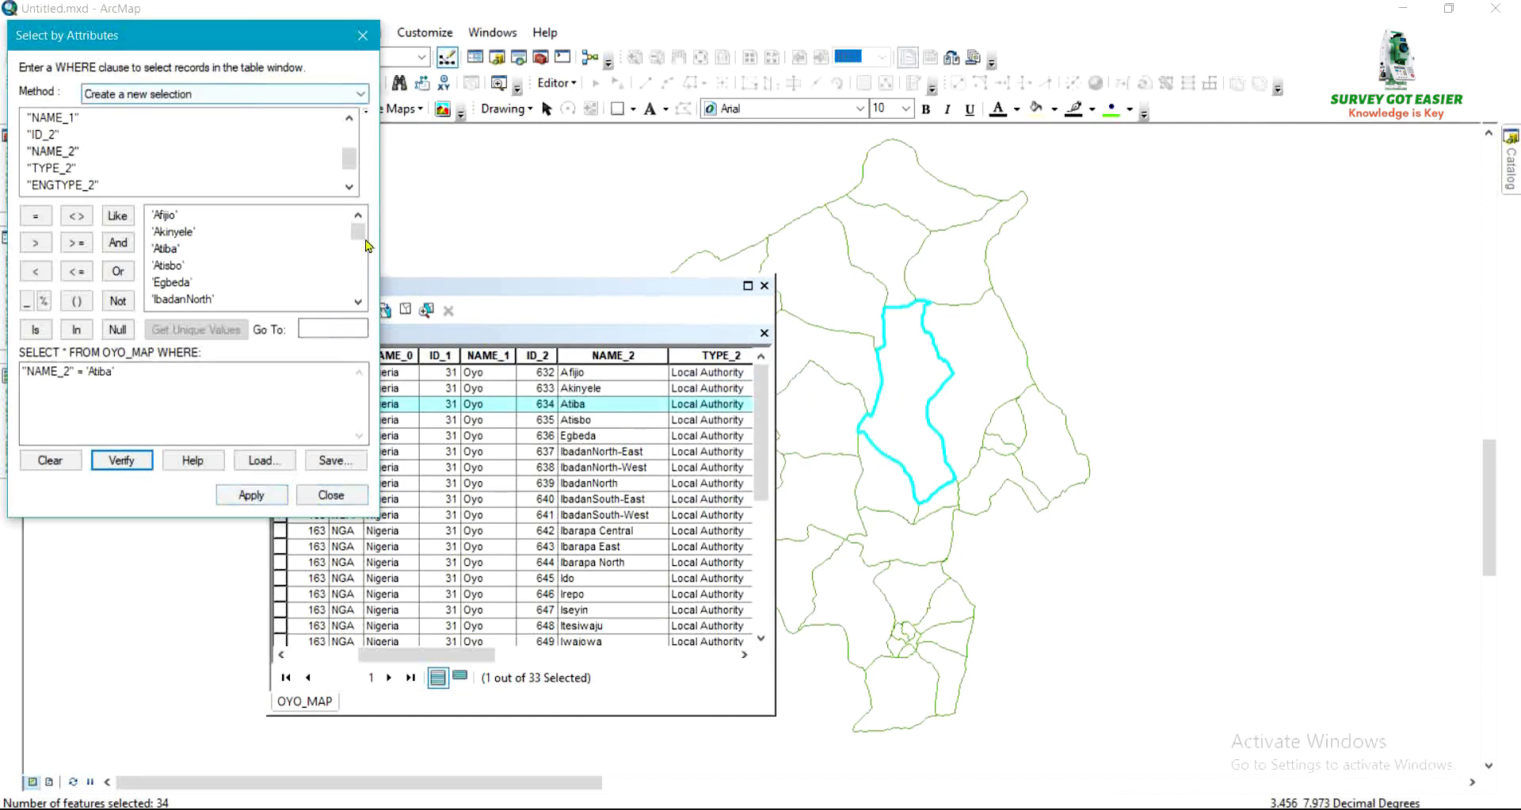
left_click(332, 494)
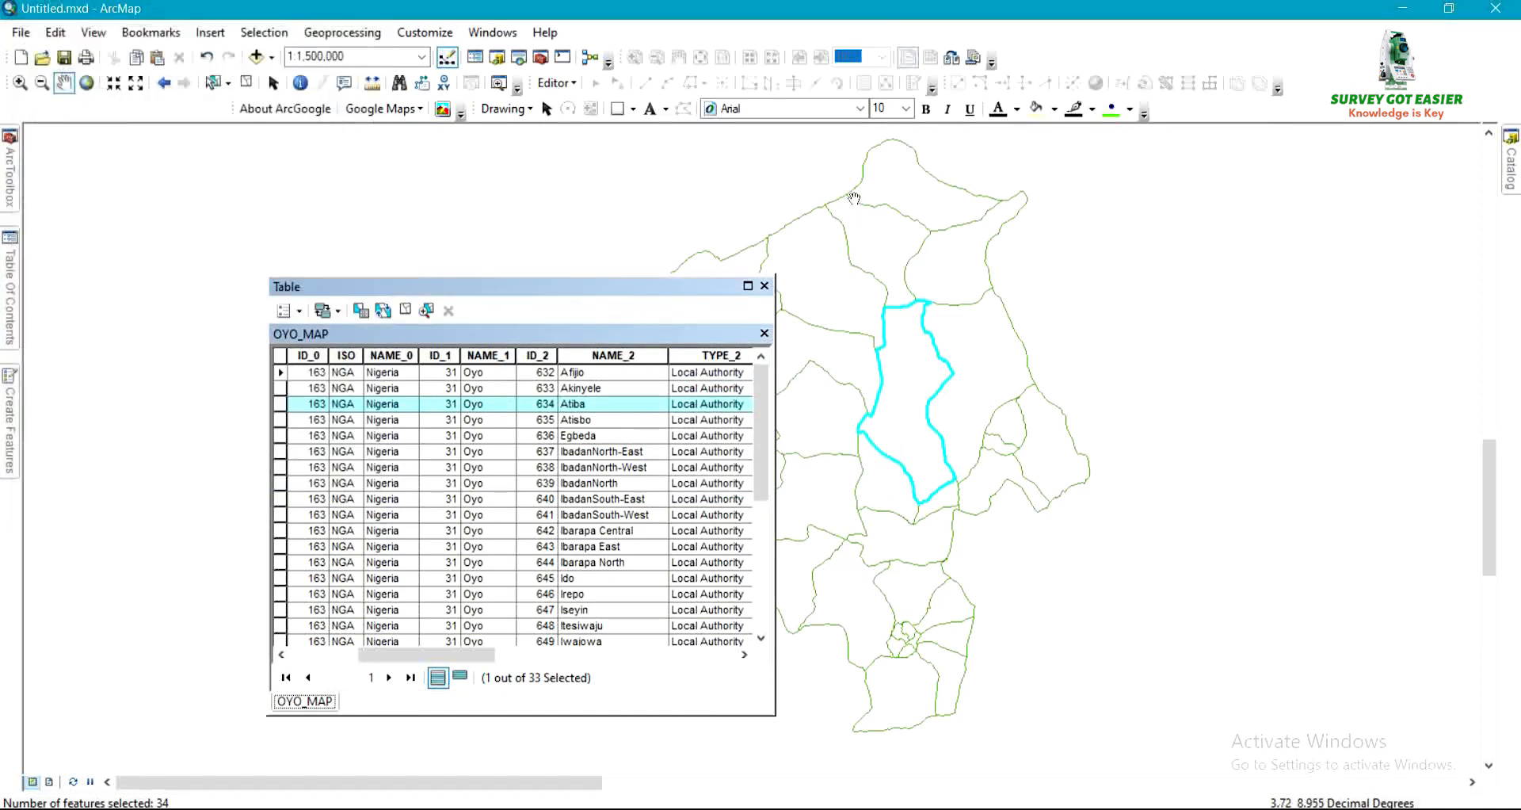
left_click(765, 286)
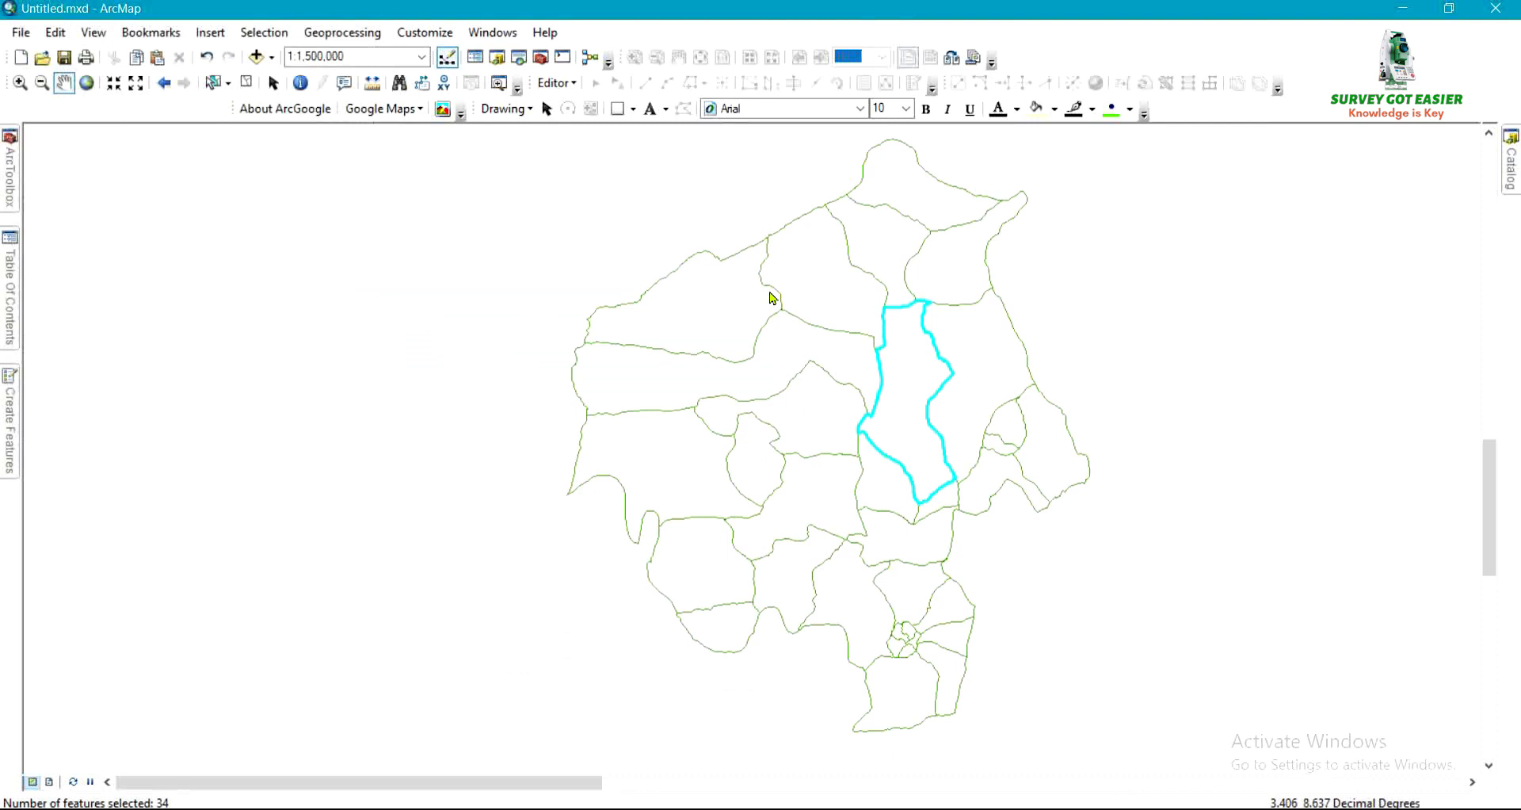
Turn on labels for the OYO_MAP layer using NAME_2 as the label field.
mouse_move(5, 311)
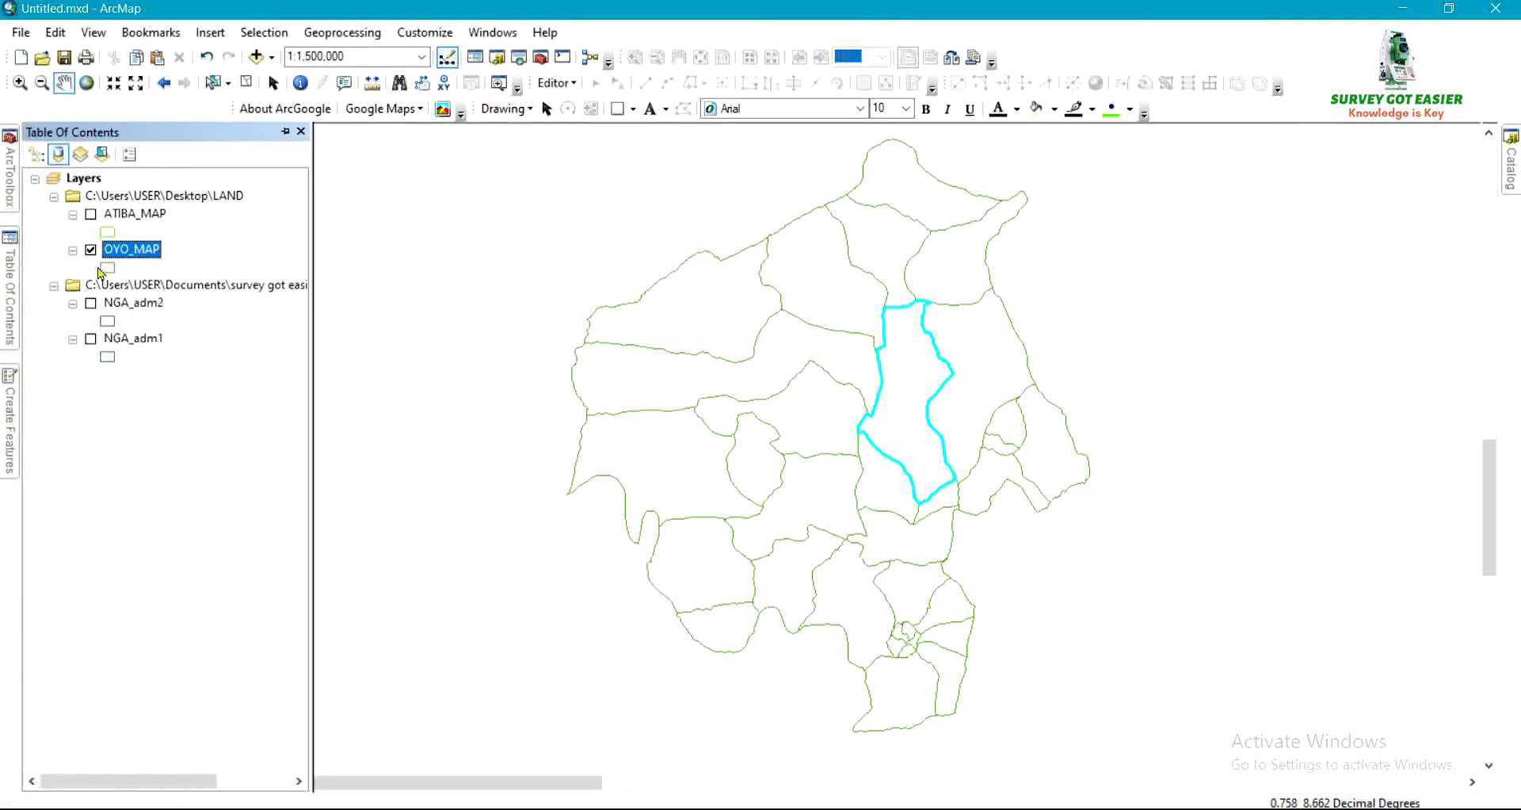
right_click(137, 246)
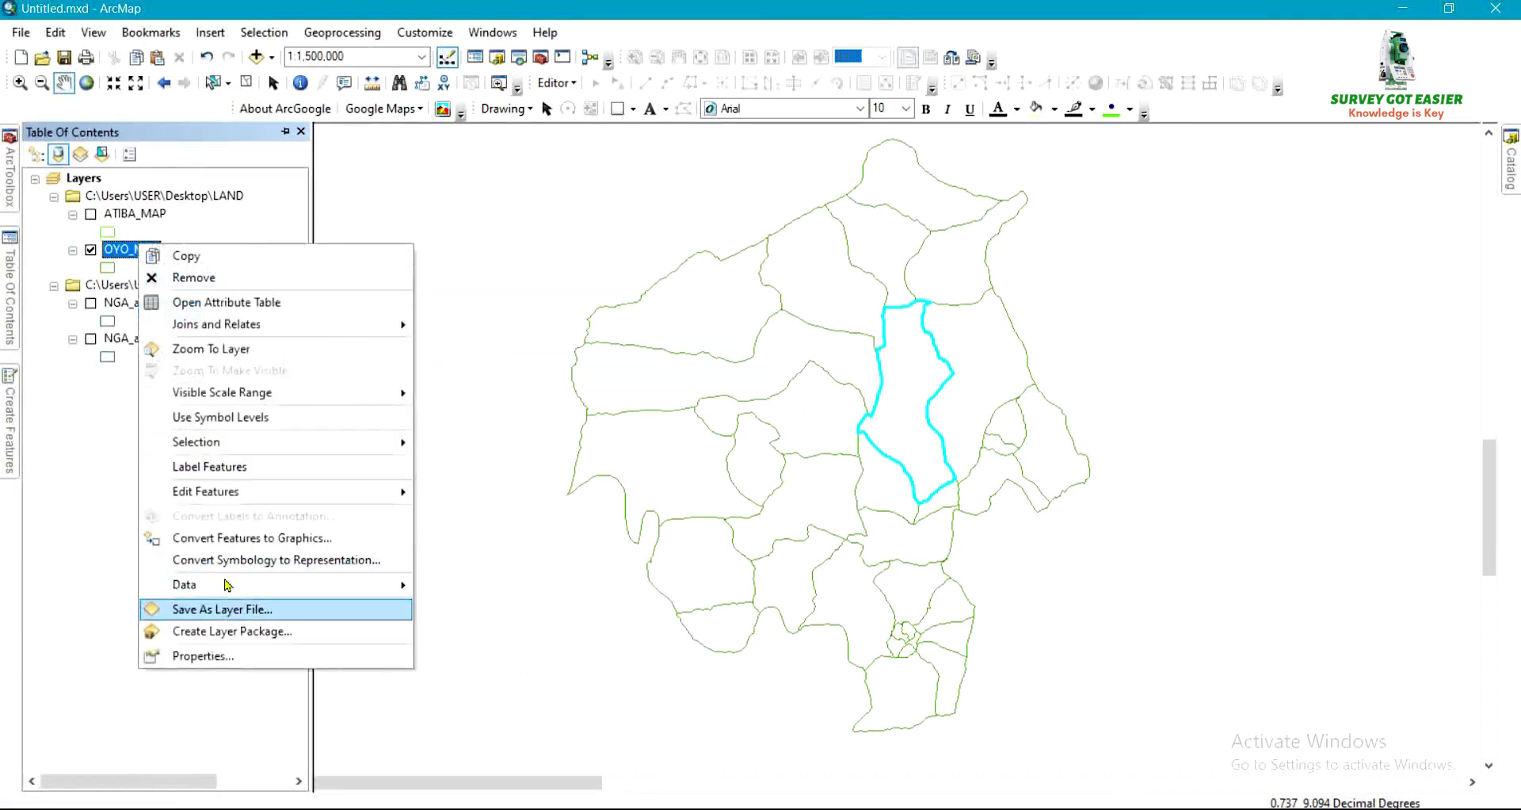
left_click(192, 655)
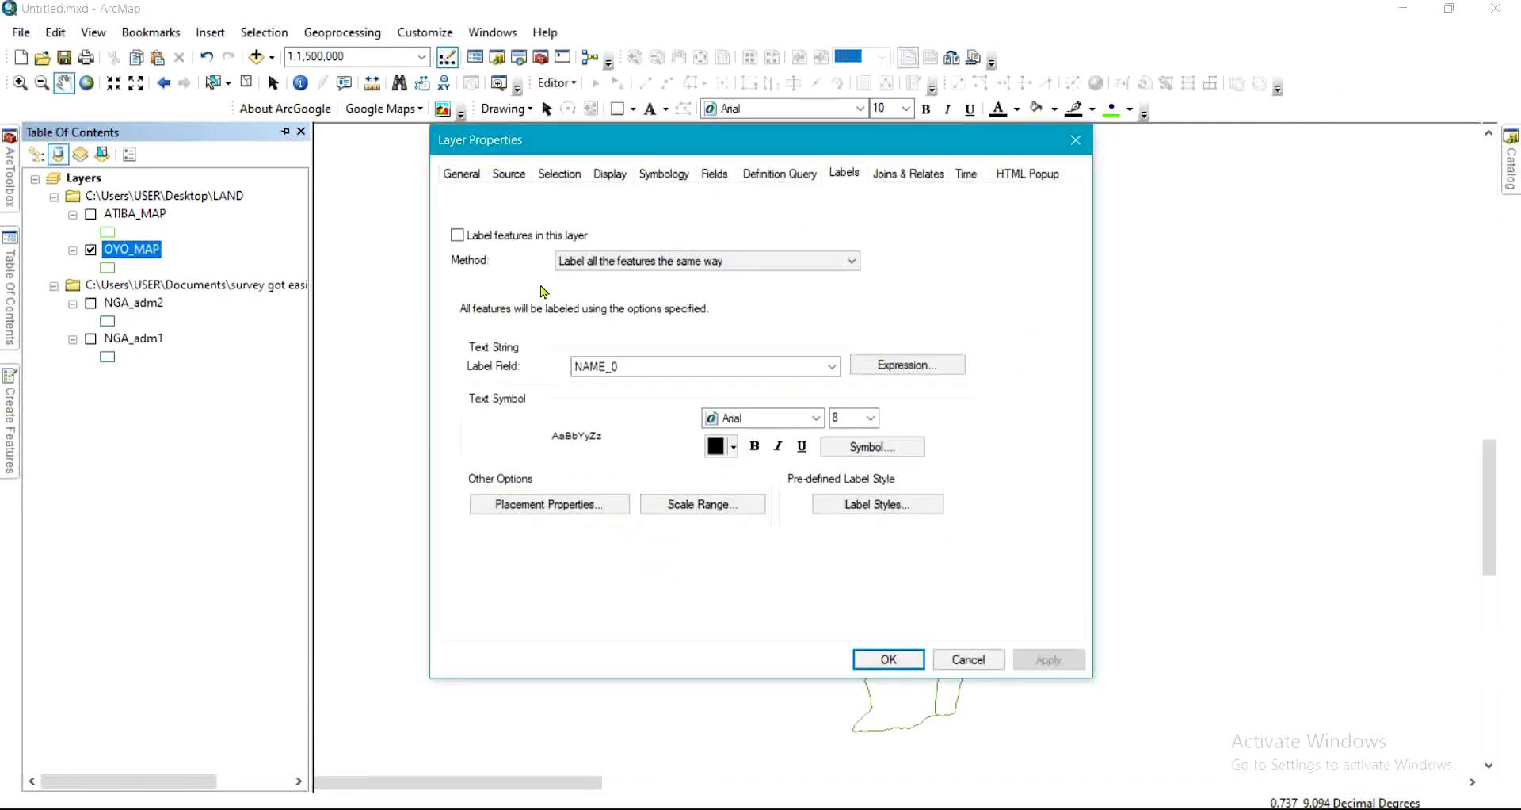
left_click(468, 239)
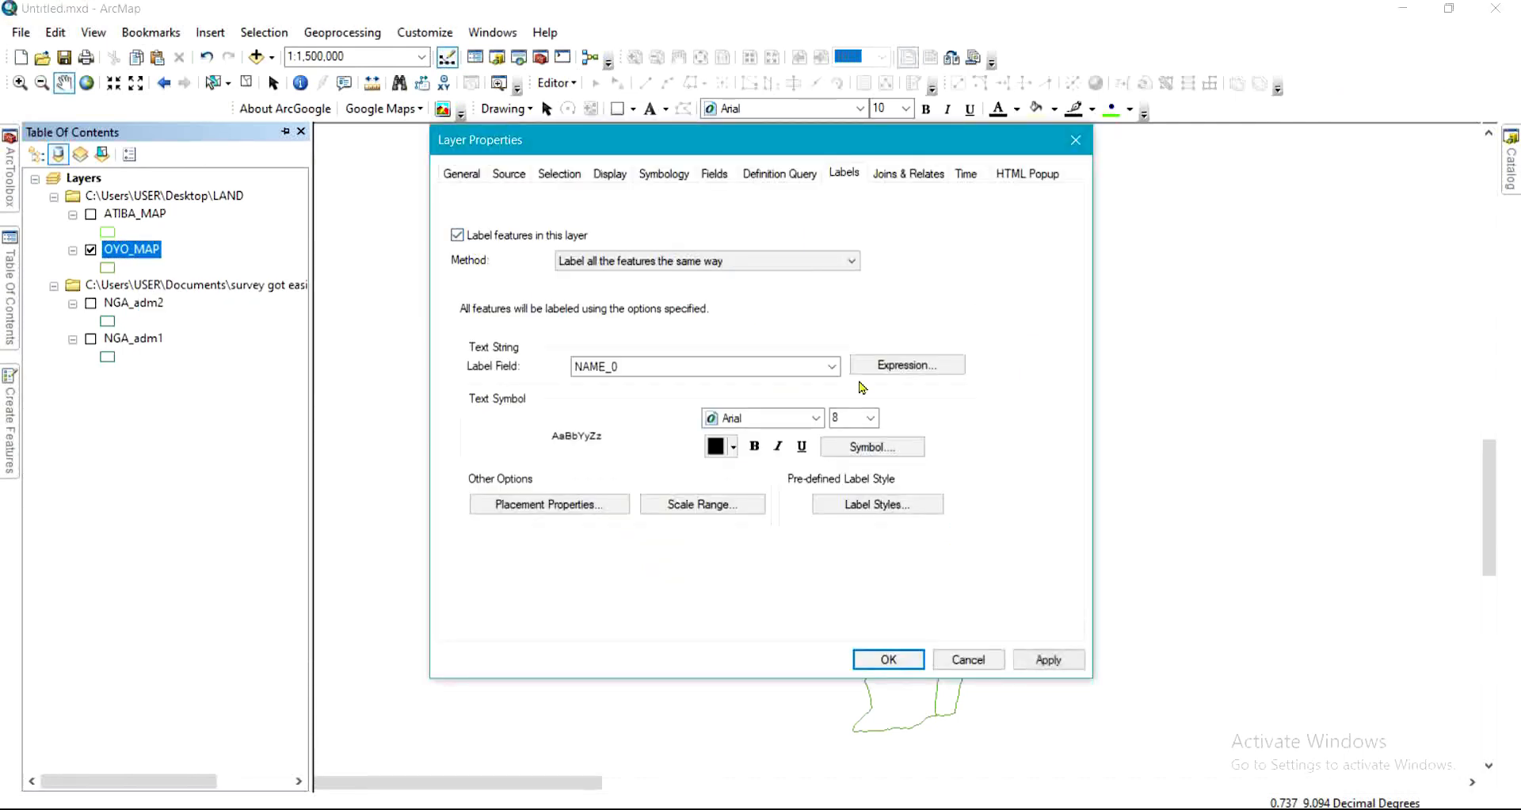
left_click(819, 374)
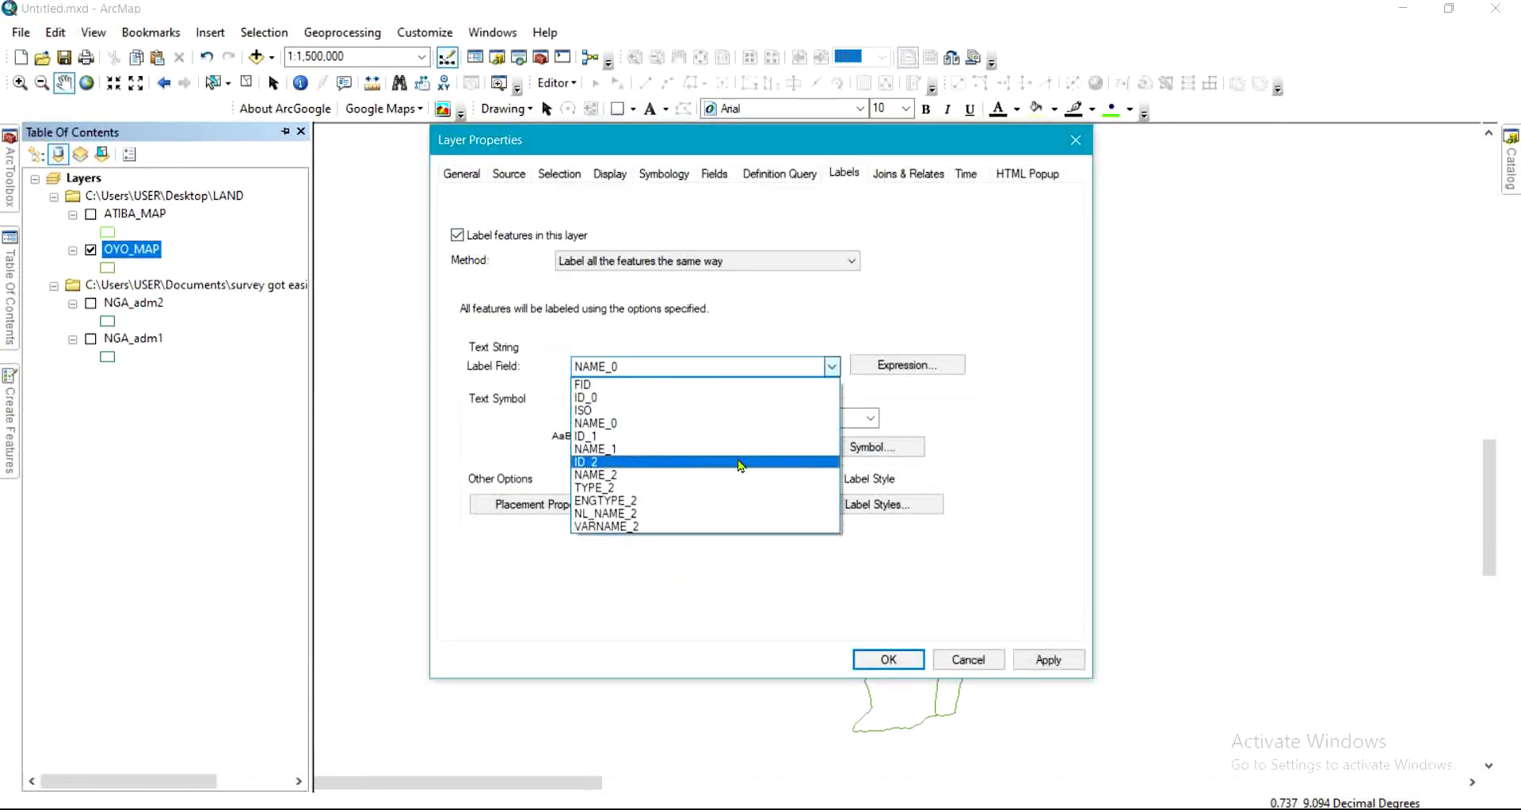
left_click(734, 474)
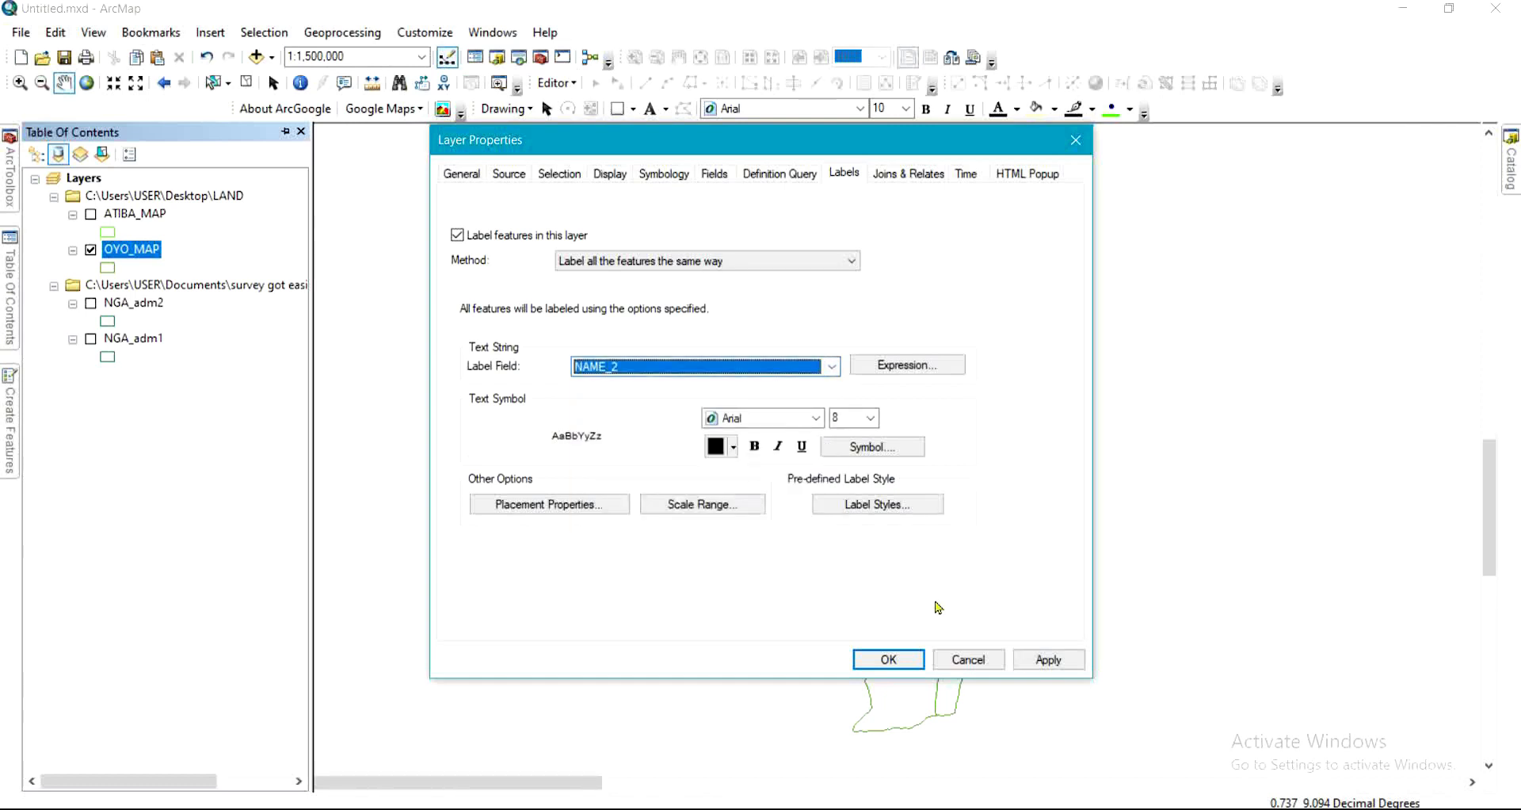
left_click(1034, 671)
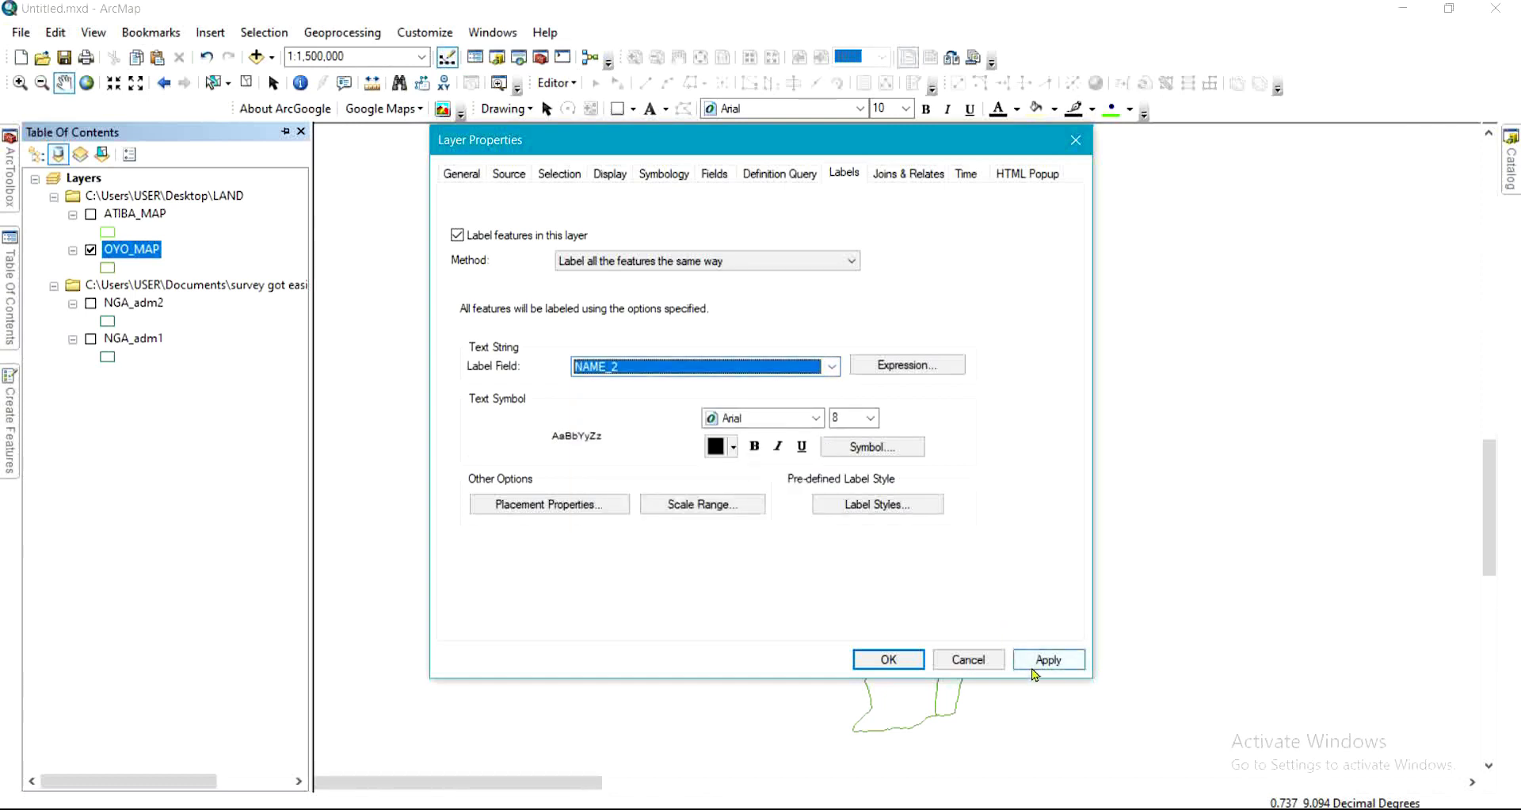
left_click(921, 663)
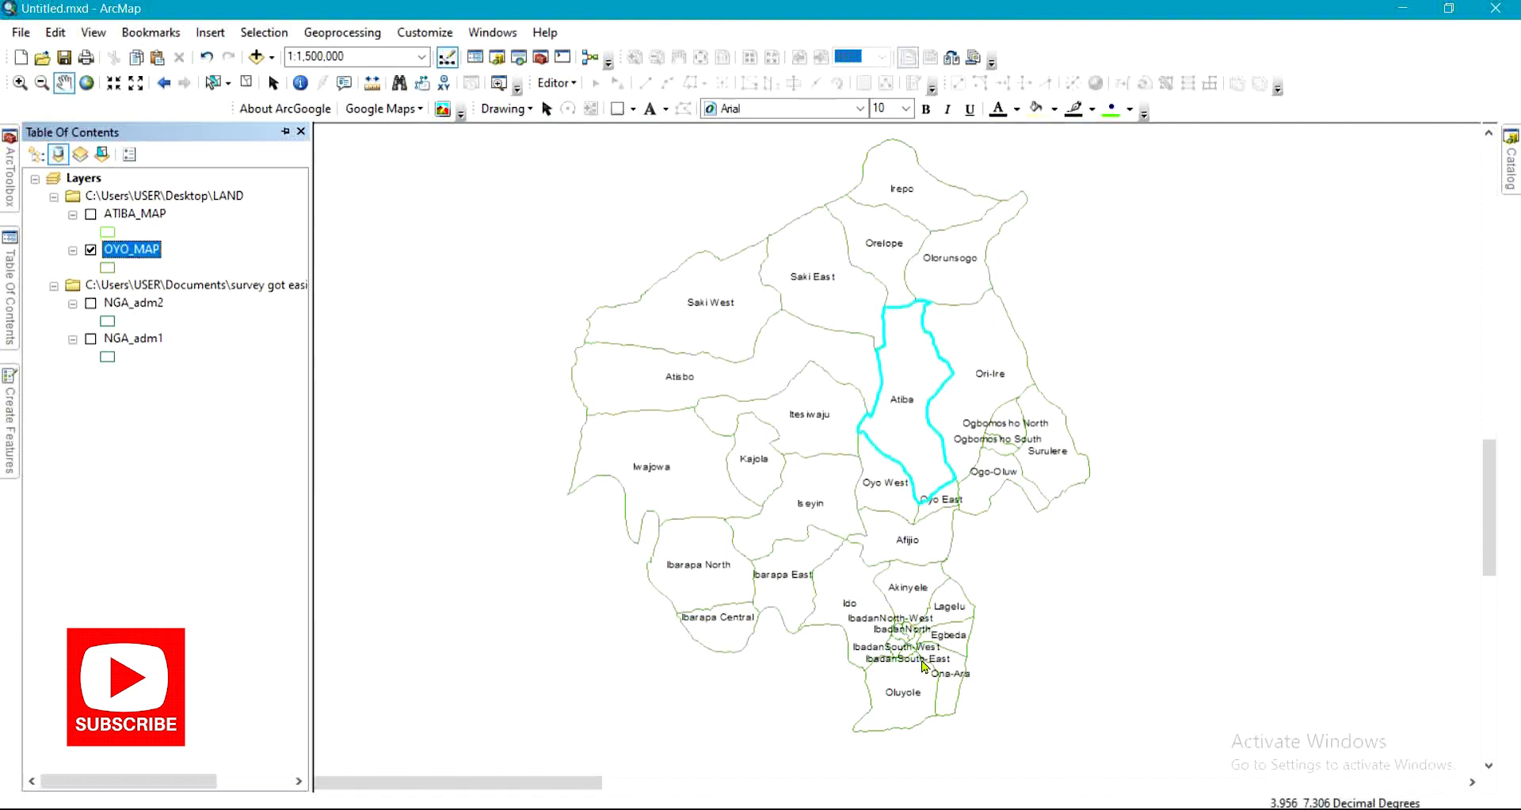
Review the text colour and font size options in the OYO_MAP label settings without applying changes.
right_click(126, 255)
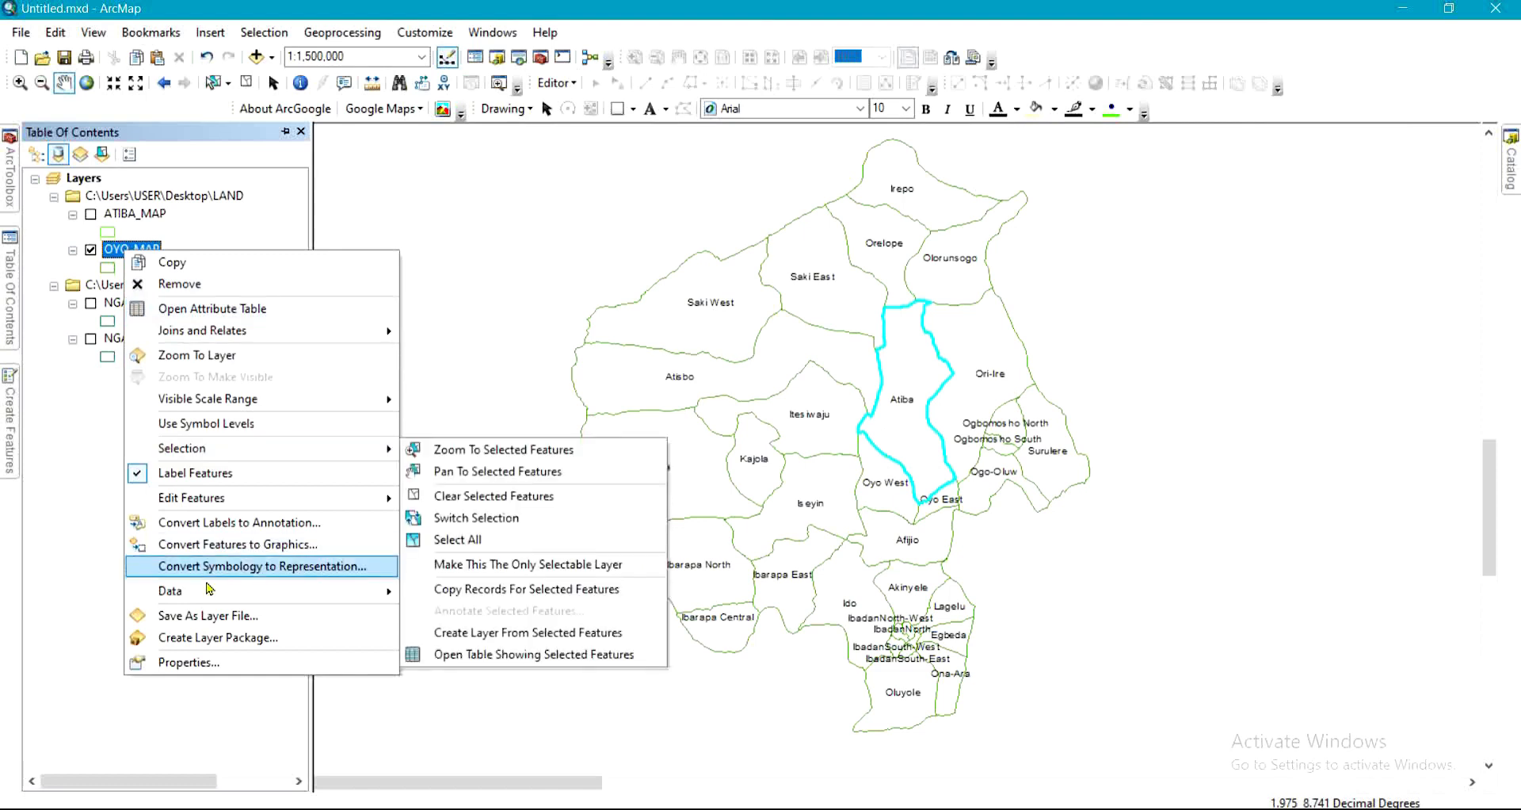
left_click(215, 665)
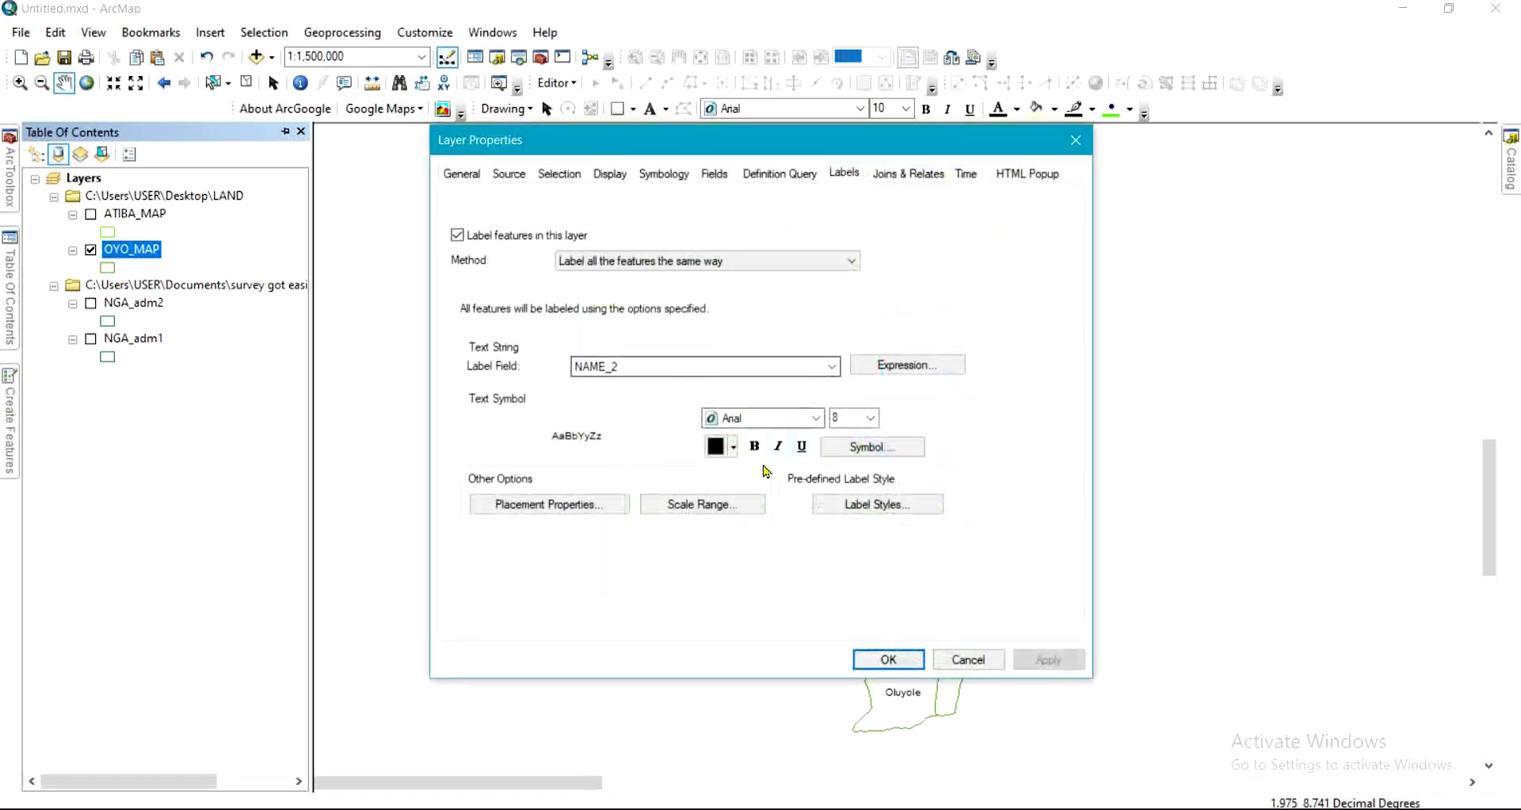
left_click(732, 449)
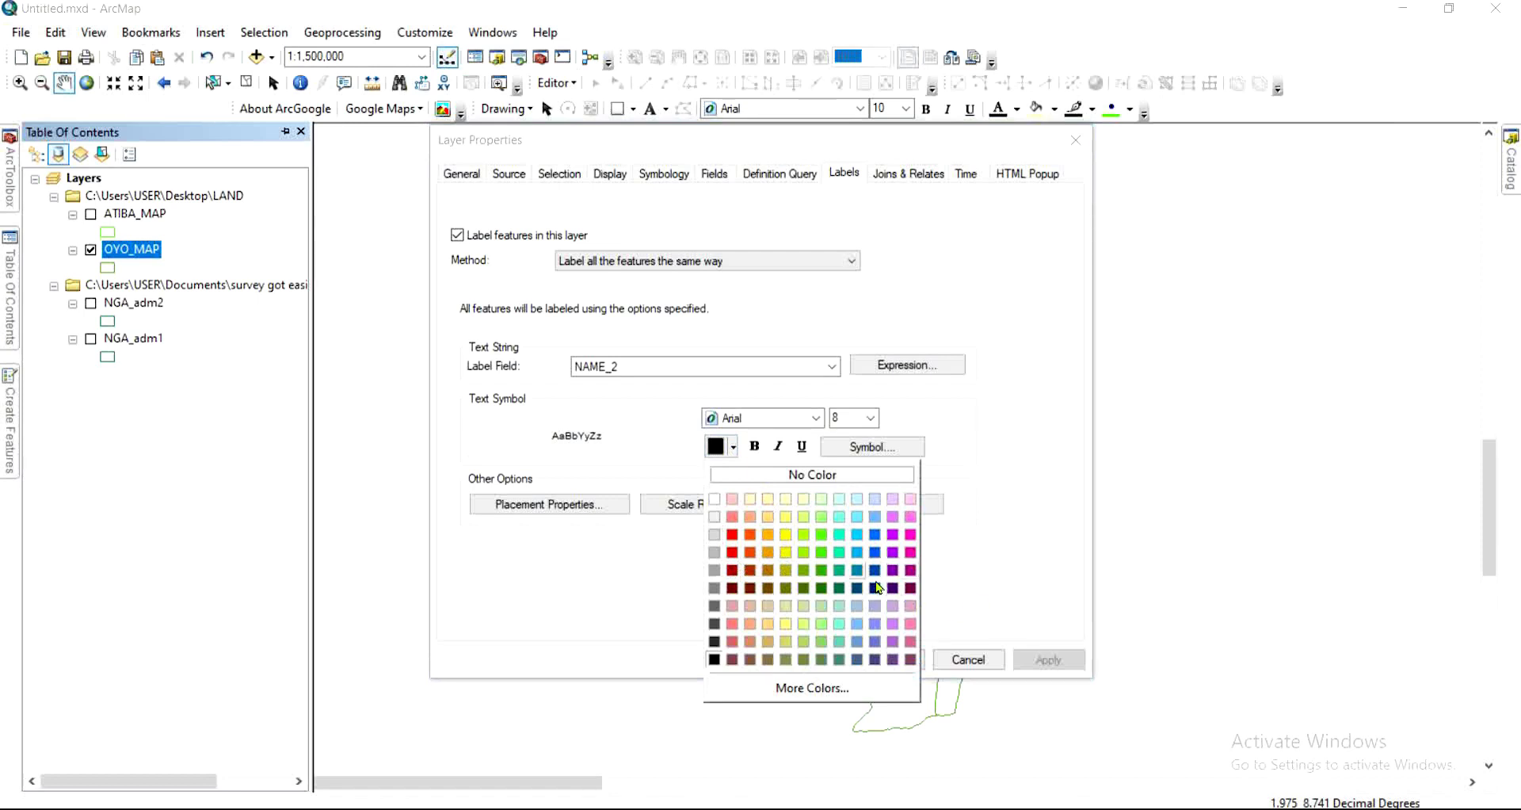
left_click(848, 416)
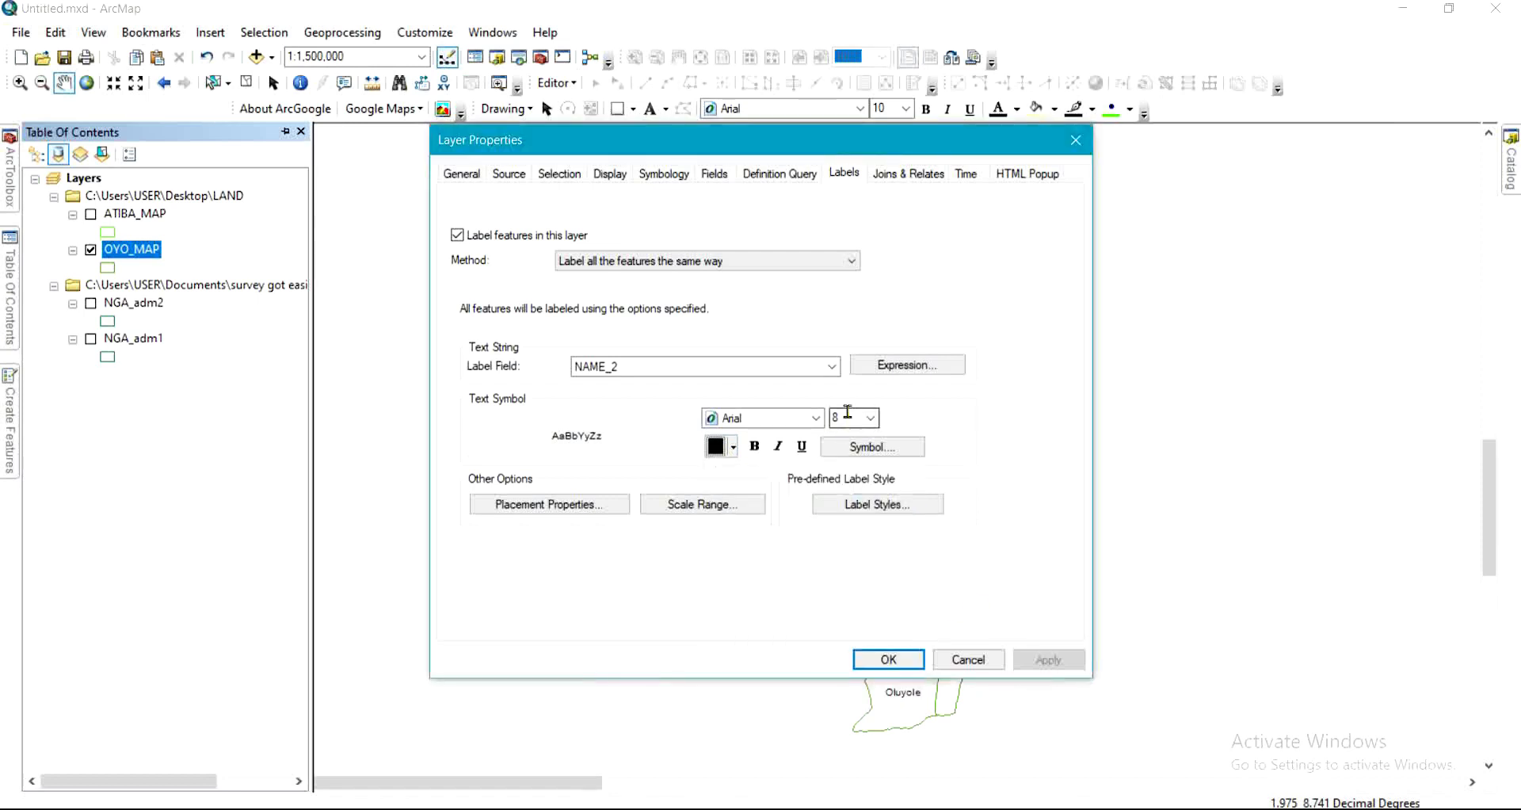
double_click(847, 413)
left_click(958, 658)
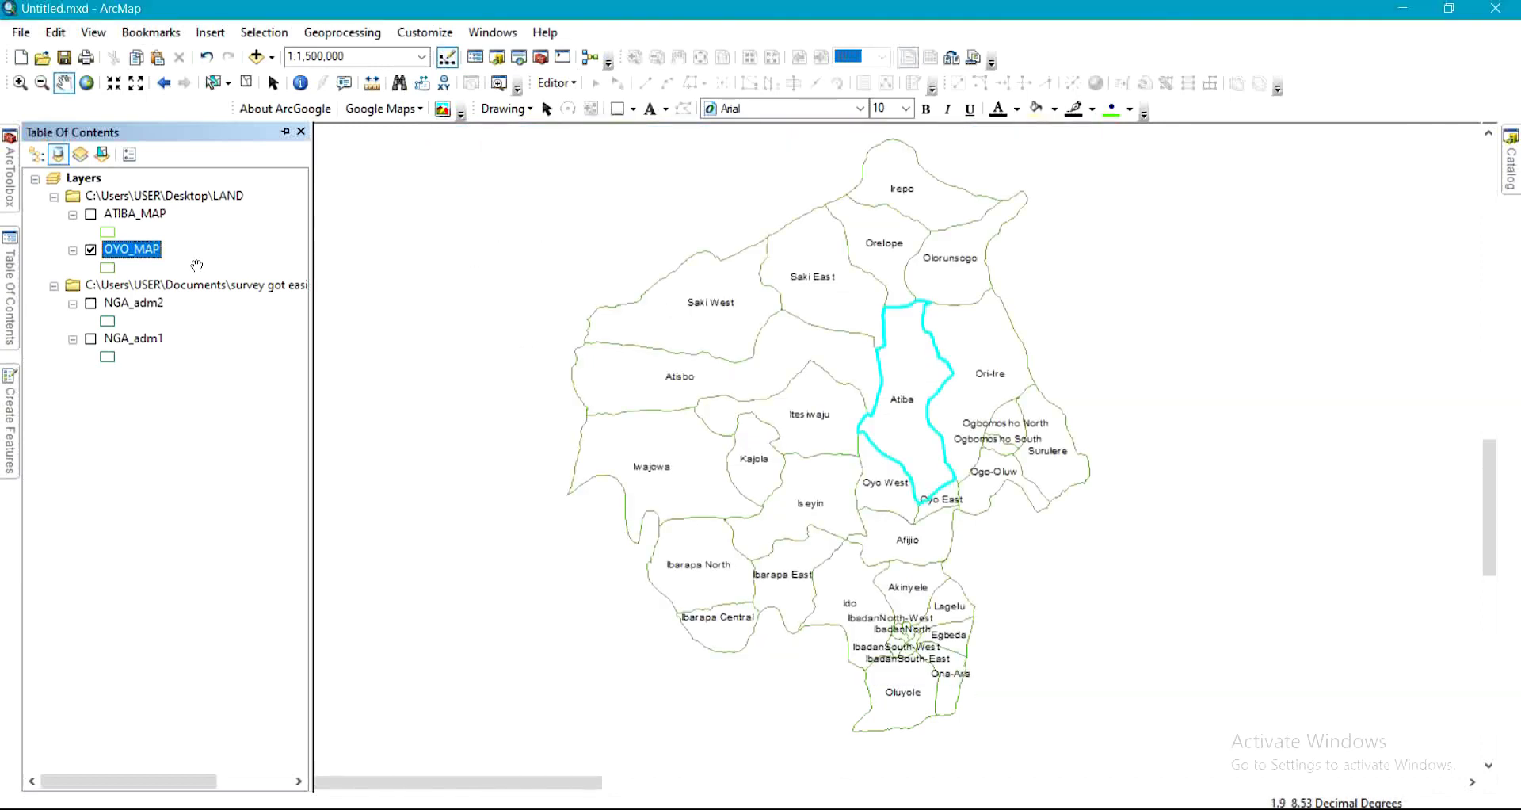
Show the ATIBA_MAP layer in place of OYO_MAP and check the NAME_2 field in its attribute table.
left_click(90, 250)
left_click(91, 217)
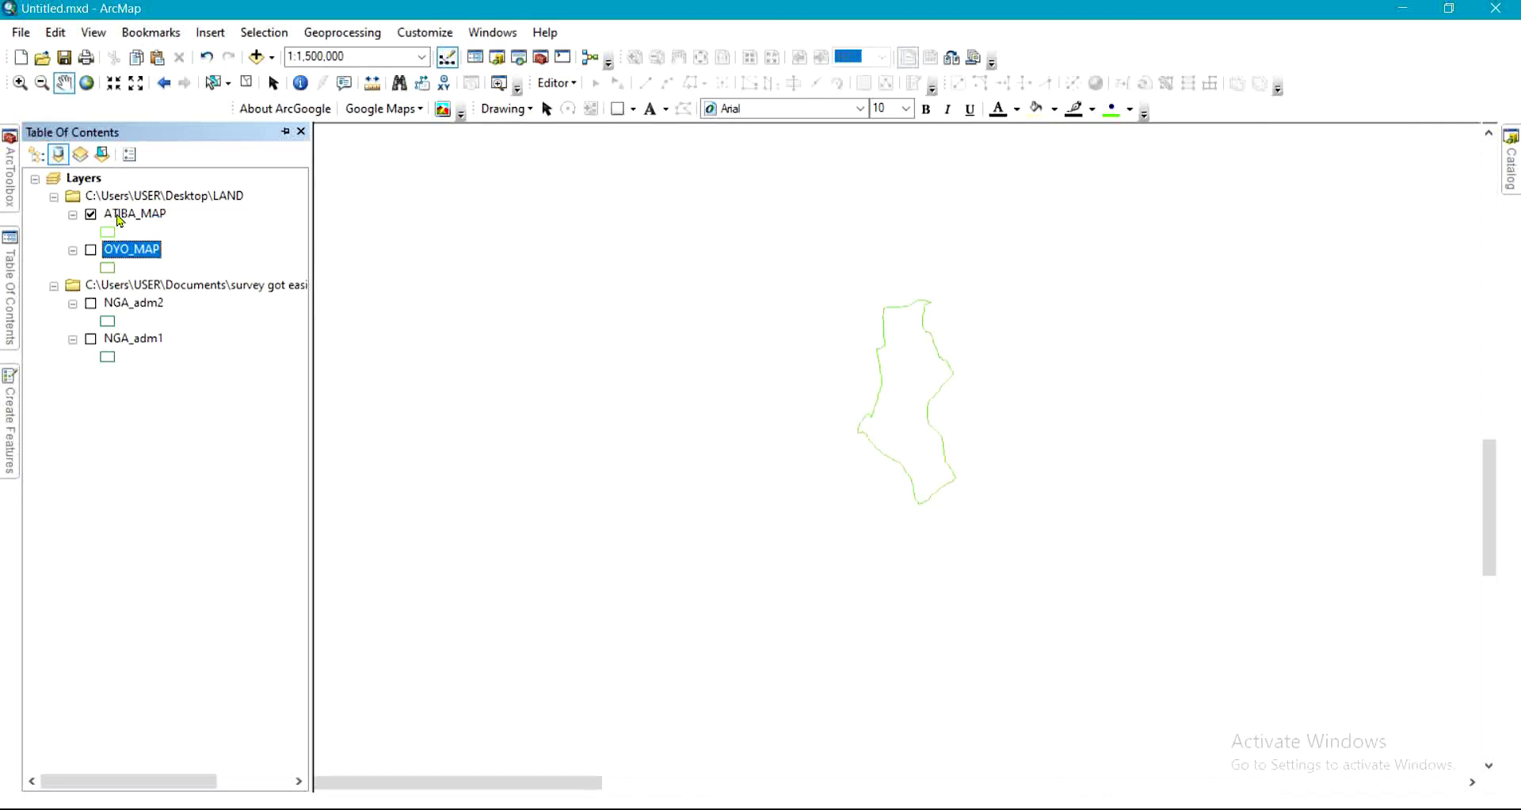
left_click(122, 215)
right_click(123, 218)
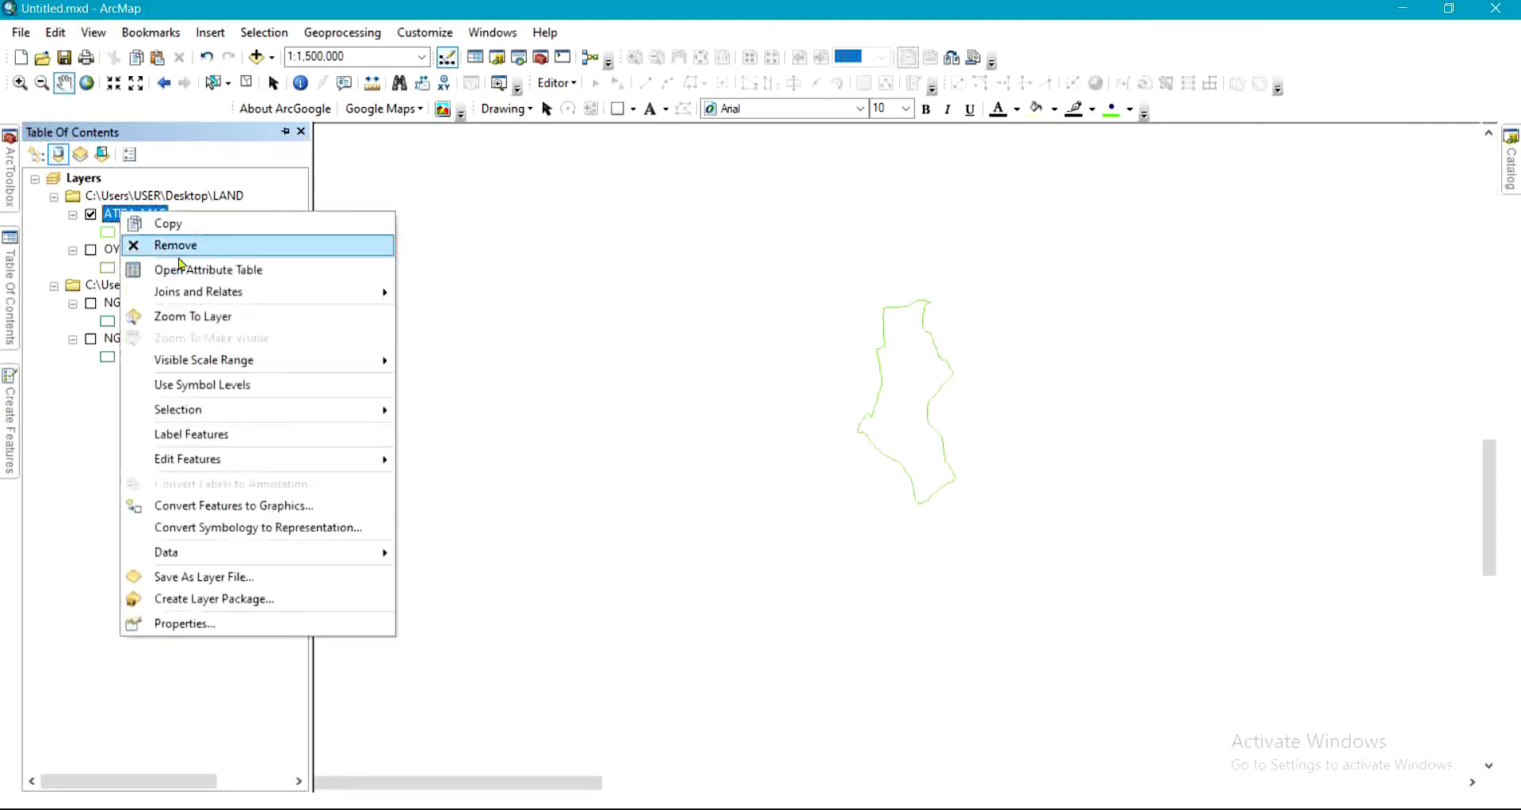
mouse_move(198, 293)
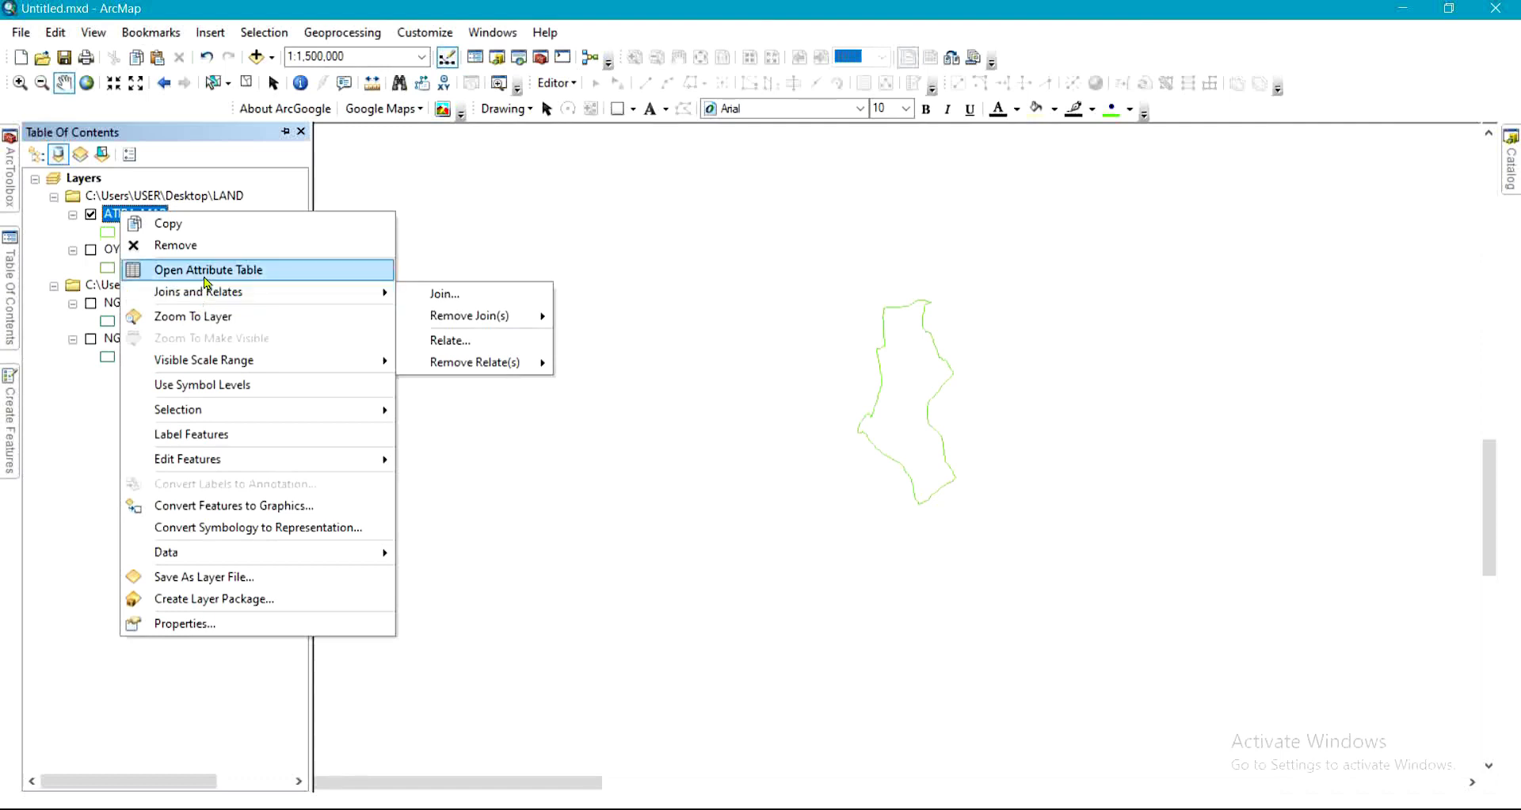
left_click(206, 274)
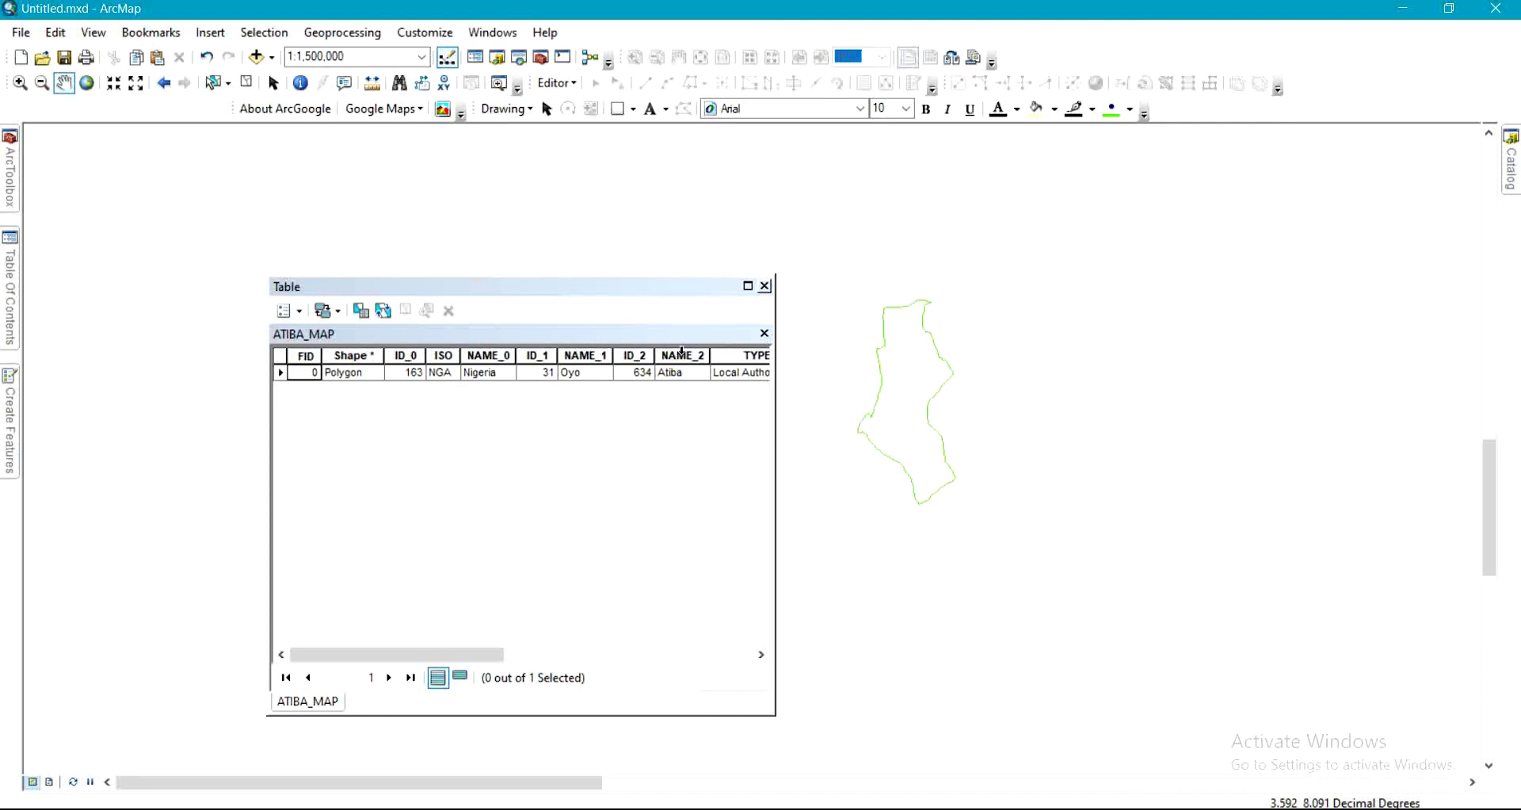
left_click(765, 287)
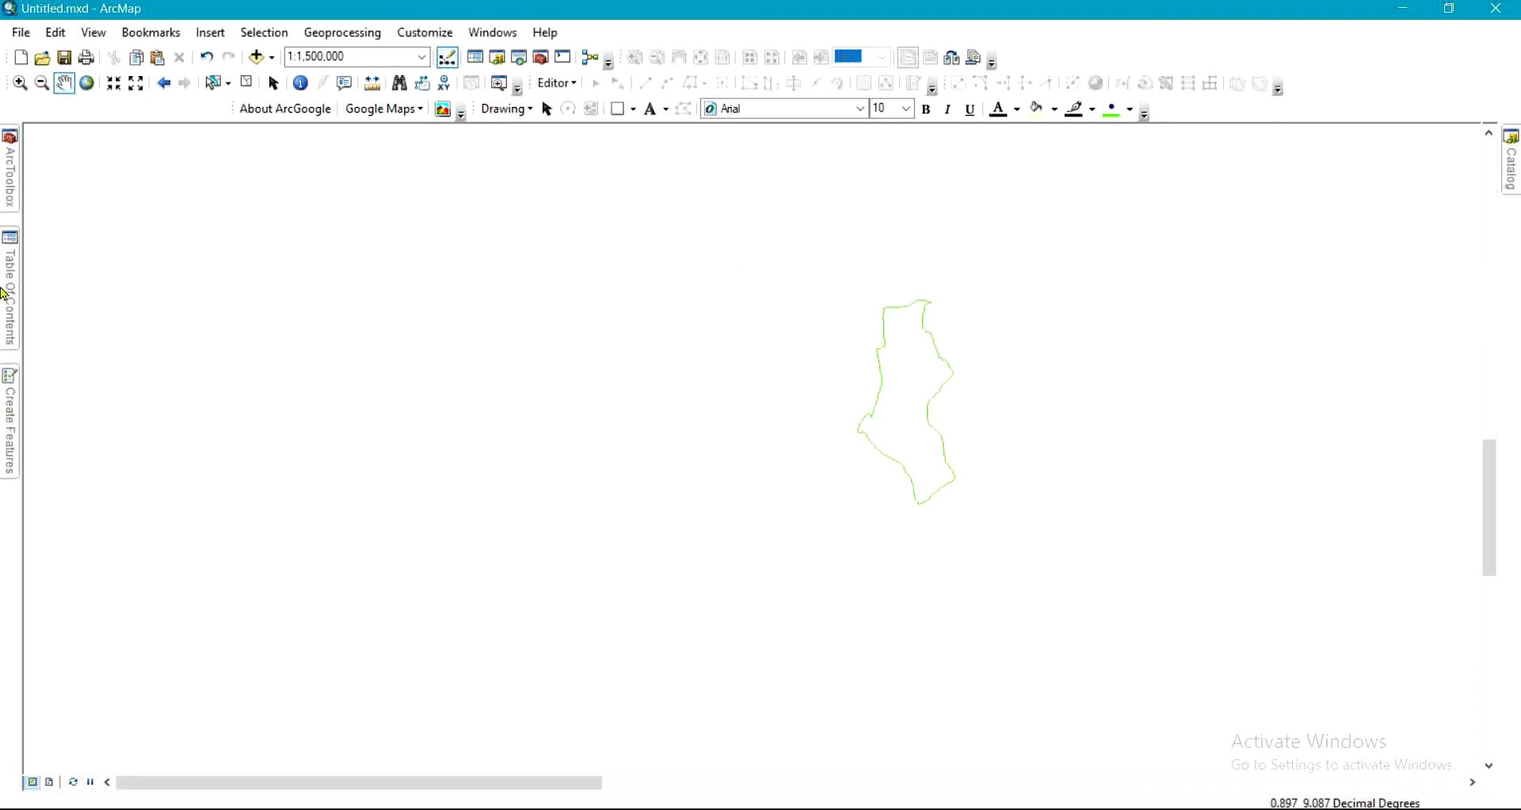
Turn on labels for the ATIBA_MAP layer using NAME_2 as the label field, and apply the layer properties.
mouse_move(7, 293)
right_click(151, 216)
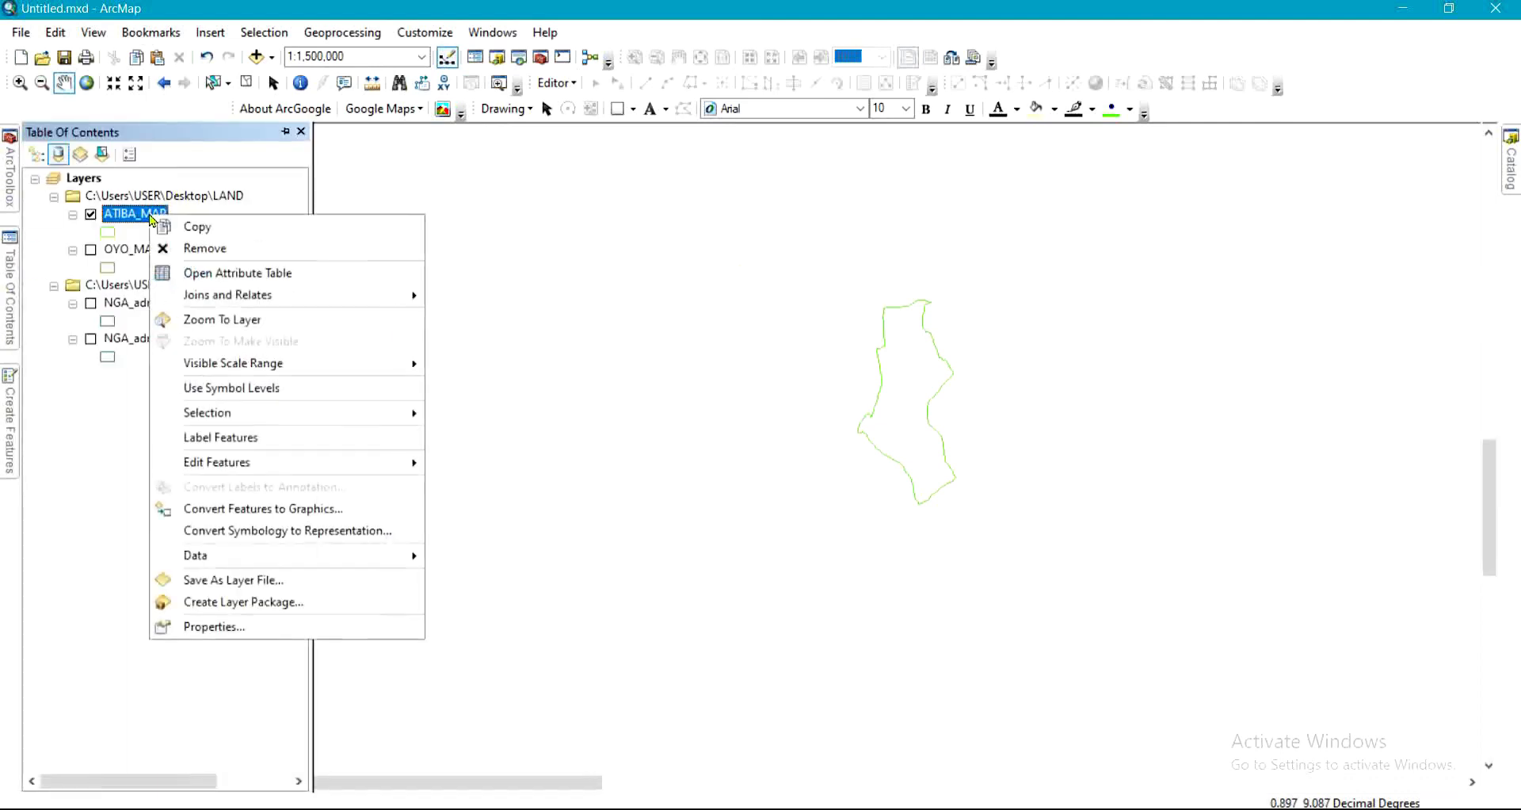
left_click(231, 627)
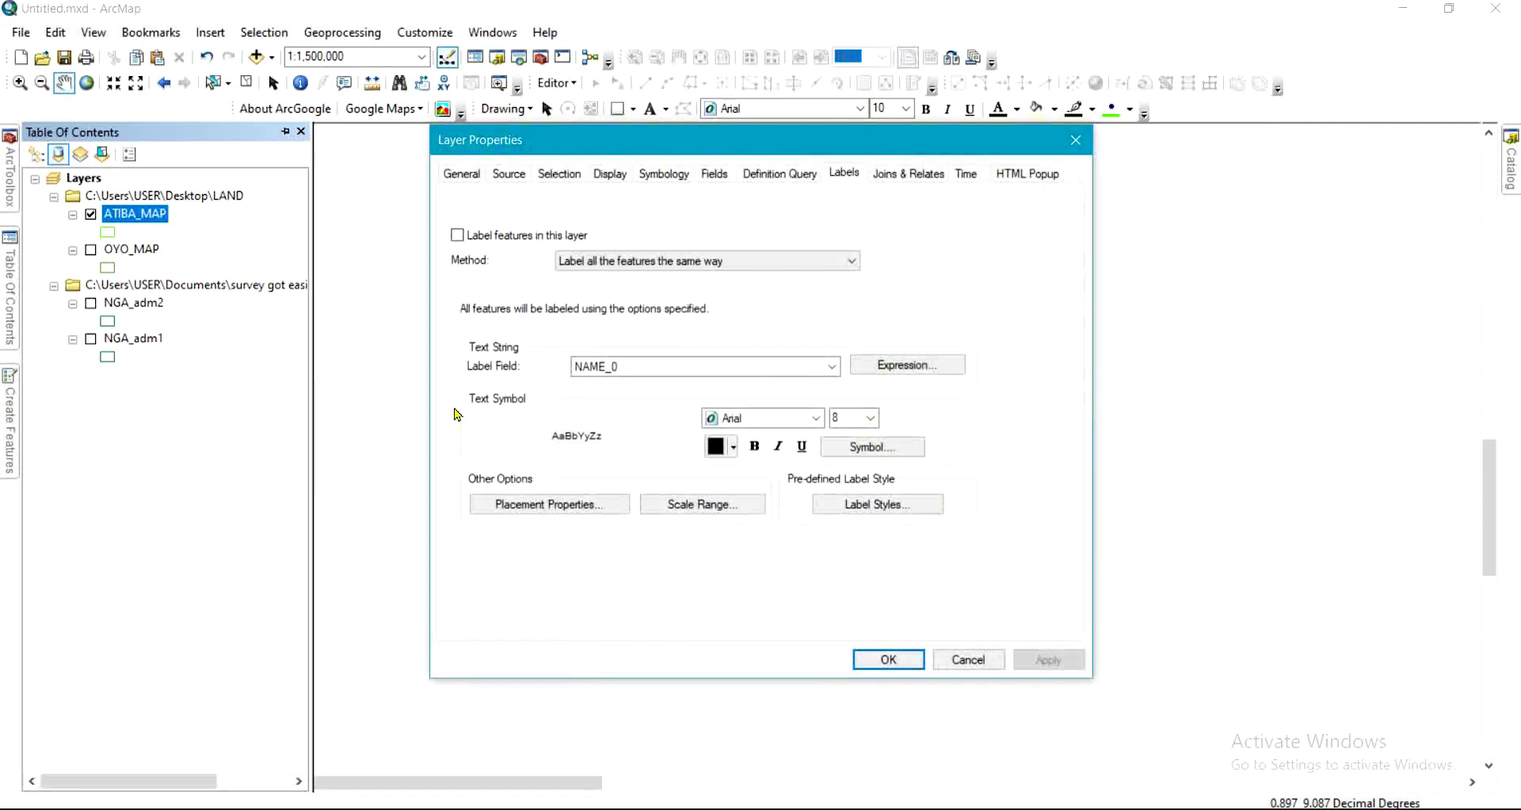
left_click(458, 235)
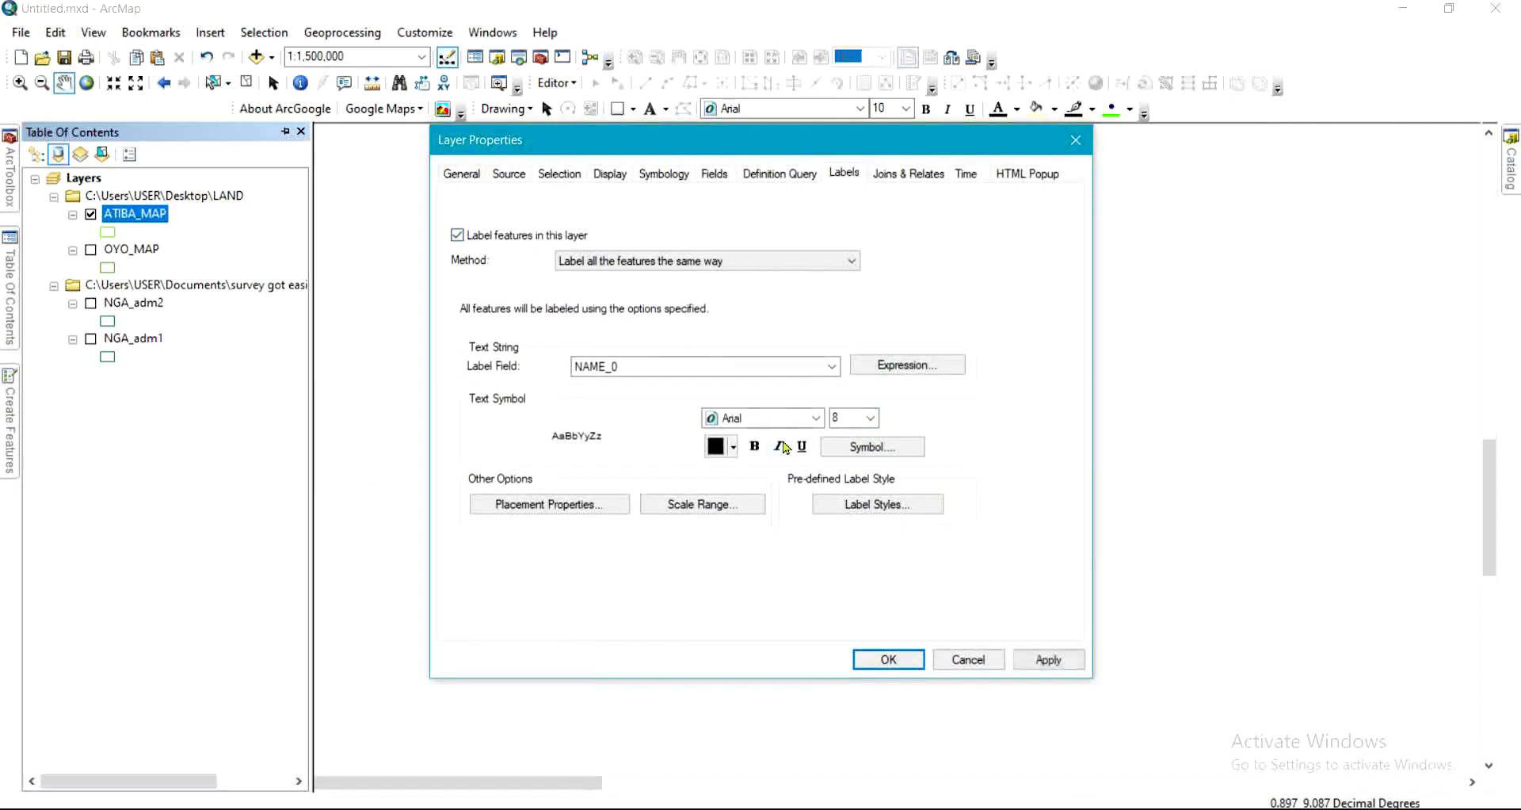
left_click(828, 366)
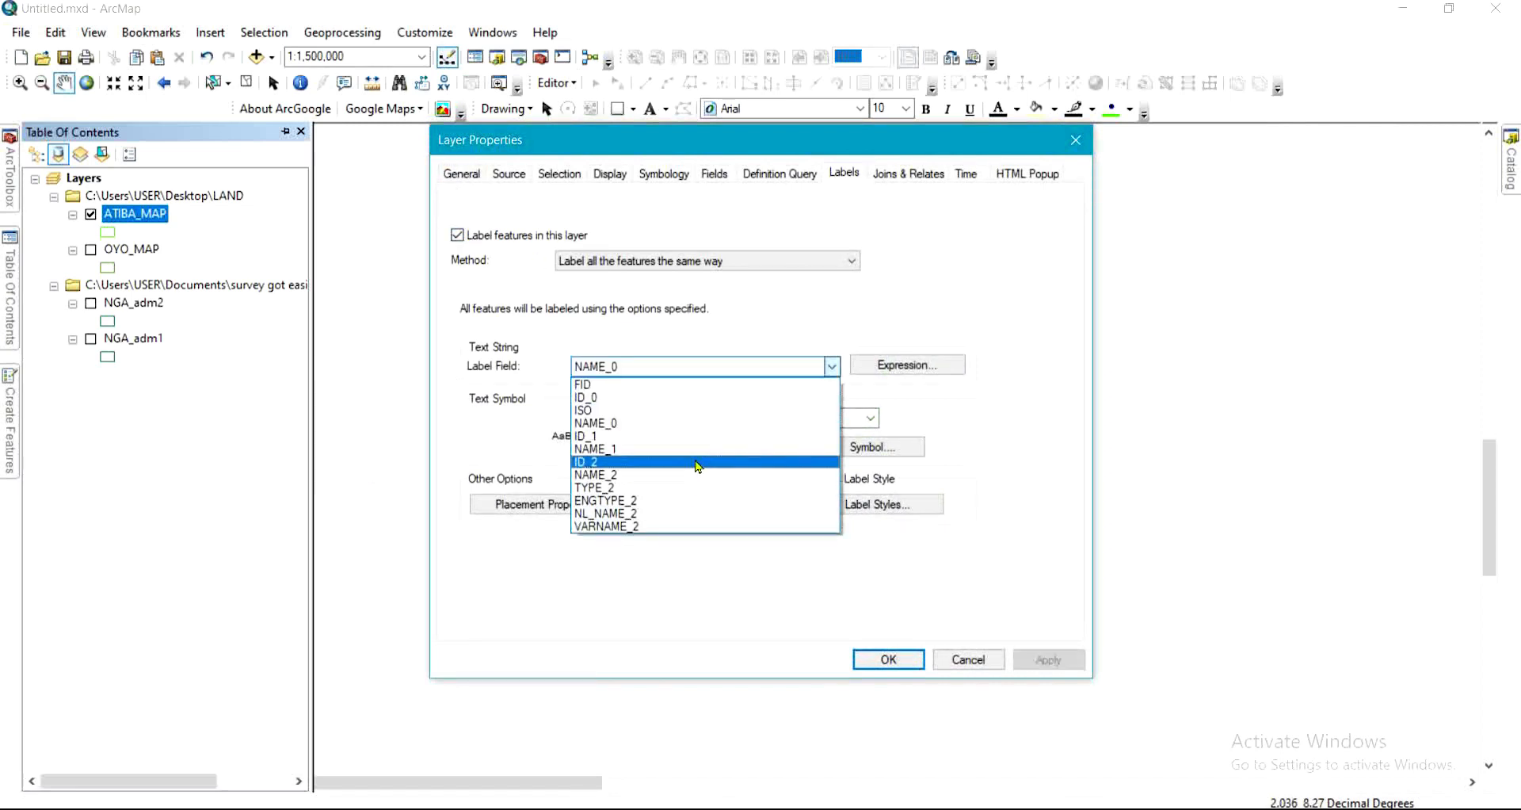
left_click(697, 474)
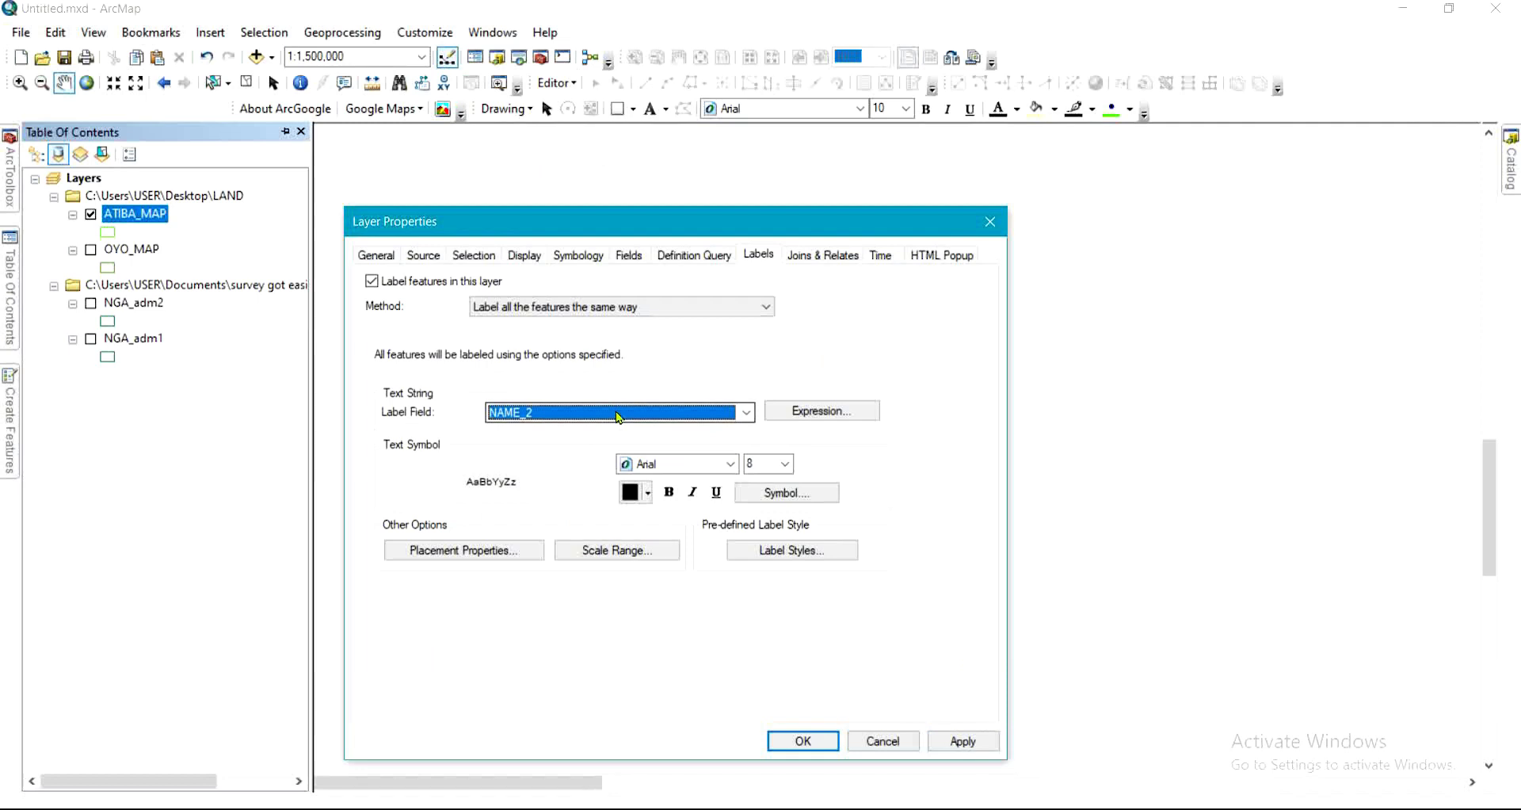
left_click(979, 751)
left_click(800, 740)
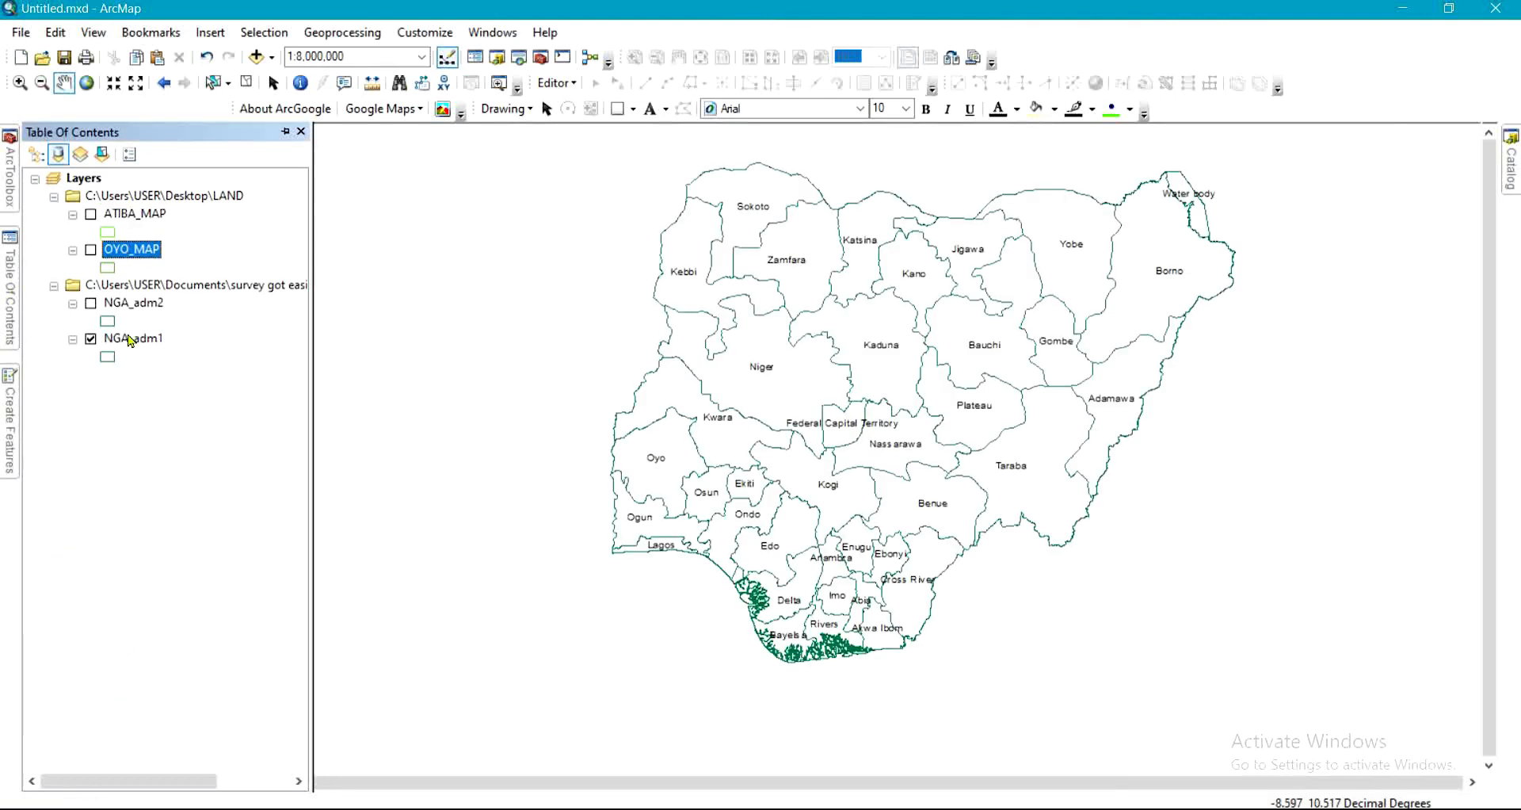
Open the NGA_adm1 attribute table, start Select by Attributes on it, and look over the NAME_1 column.
left_click(129, 336)
right_click(129, 336)
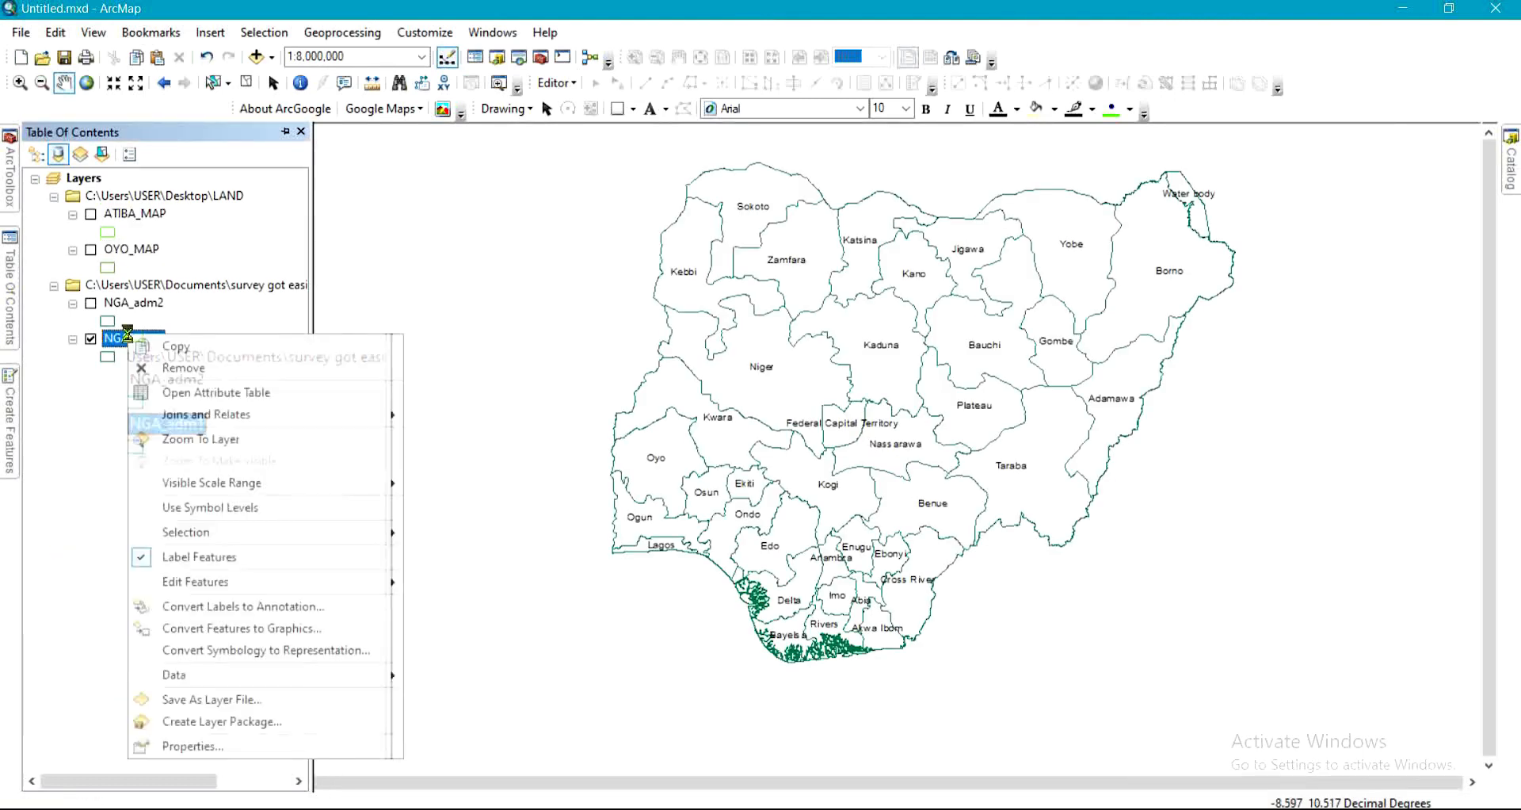
left_click(199, 400)
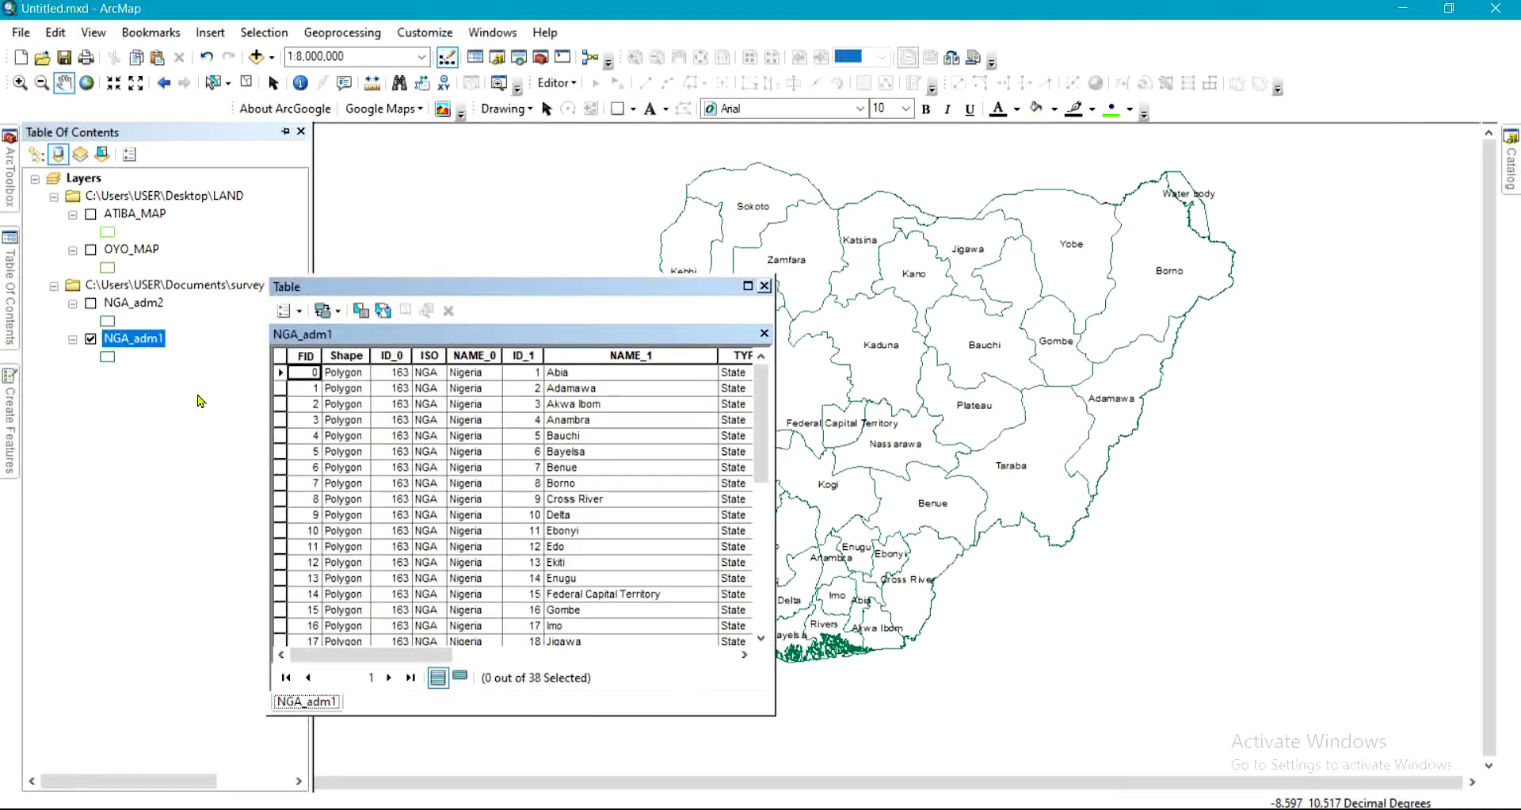
left_click(284, 310)
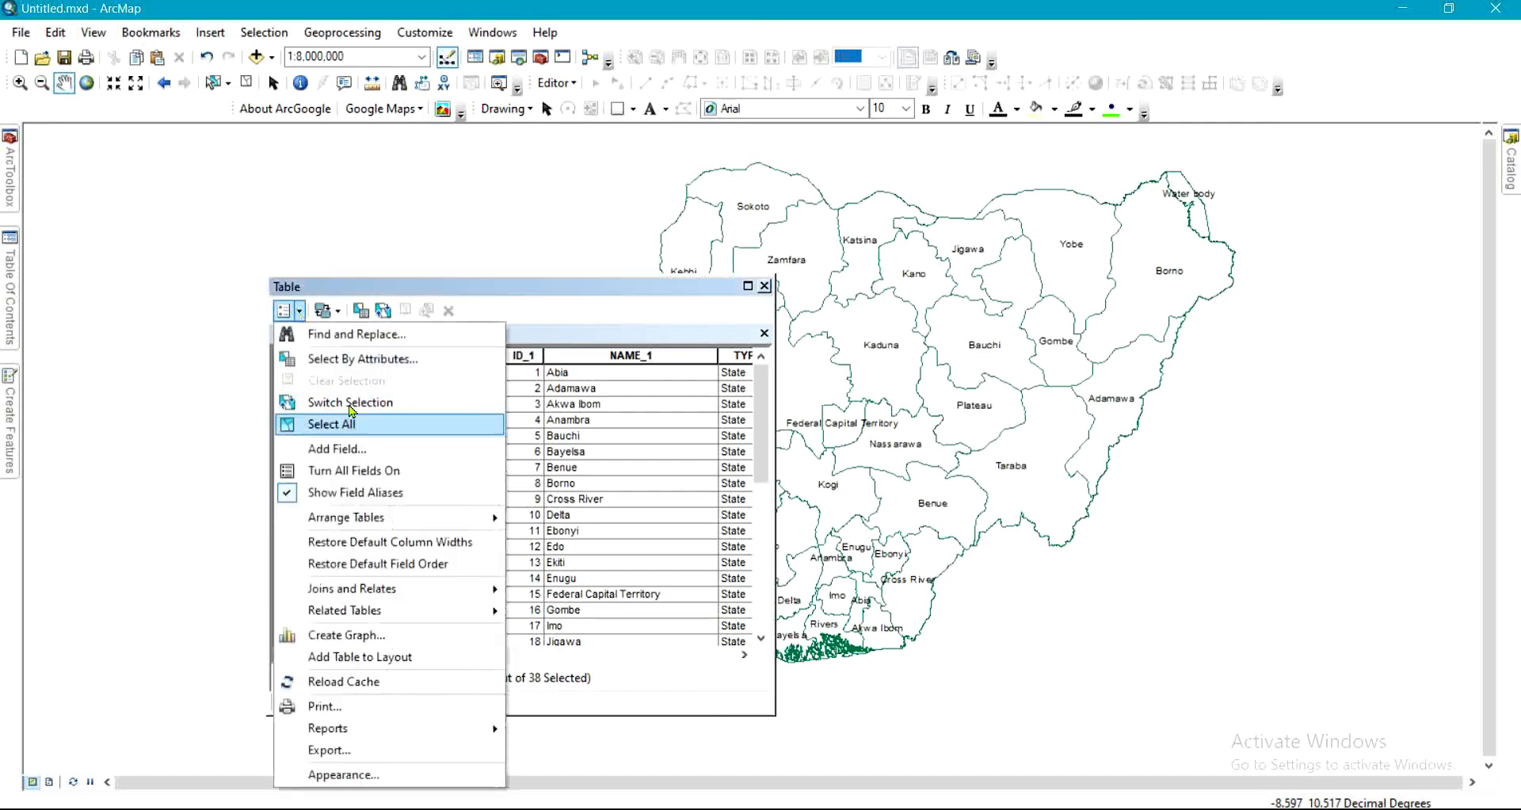
left_click(353, 358)
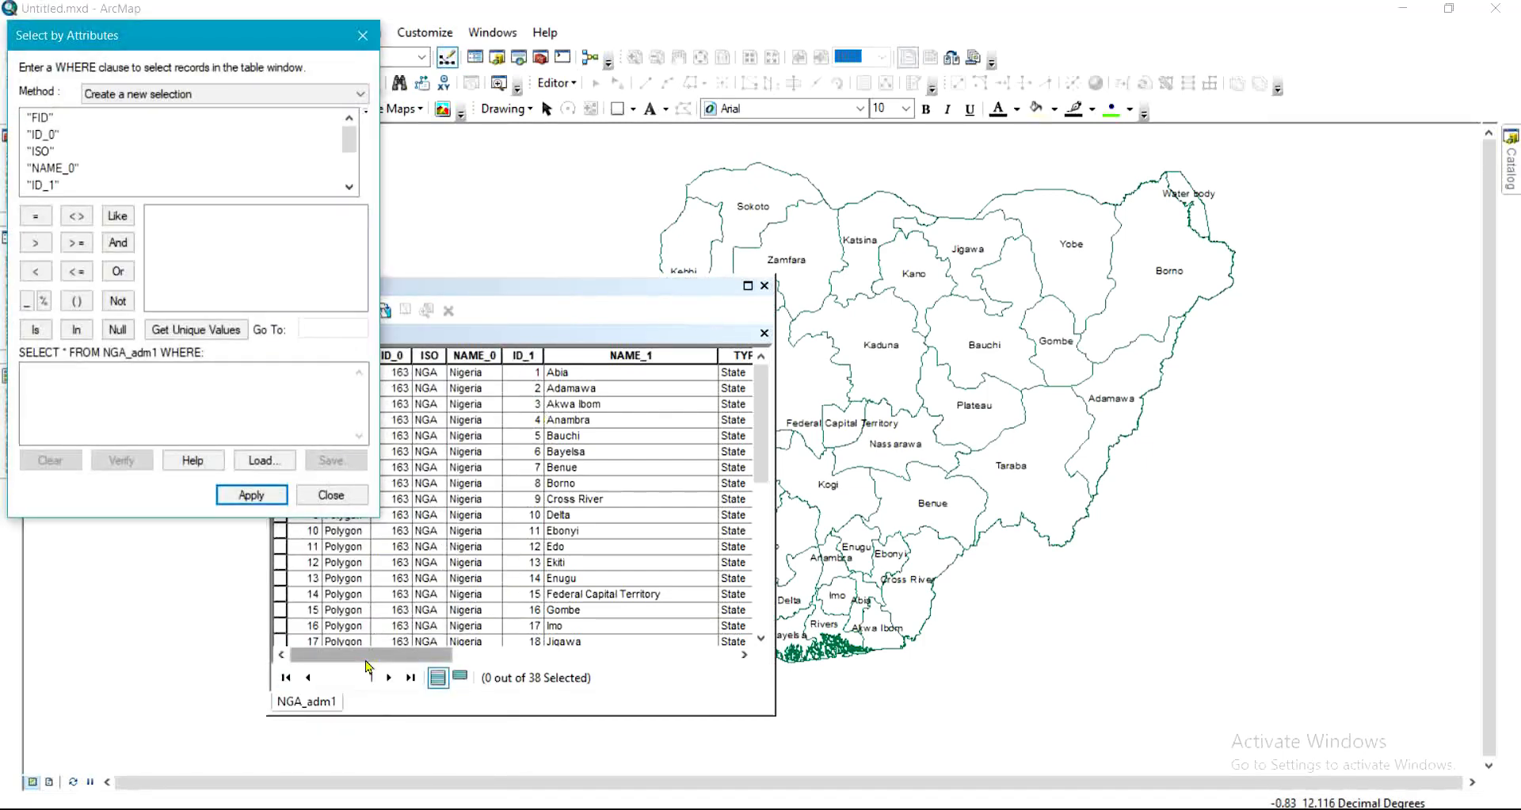
left_click_drag(369, 660, 491, 660)
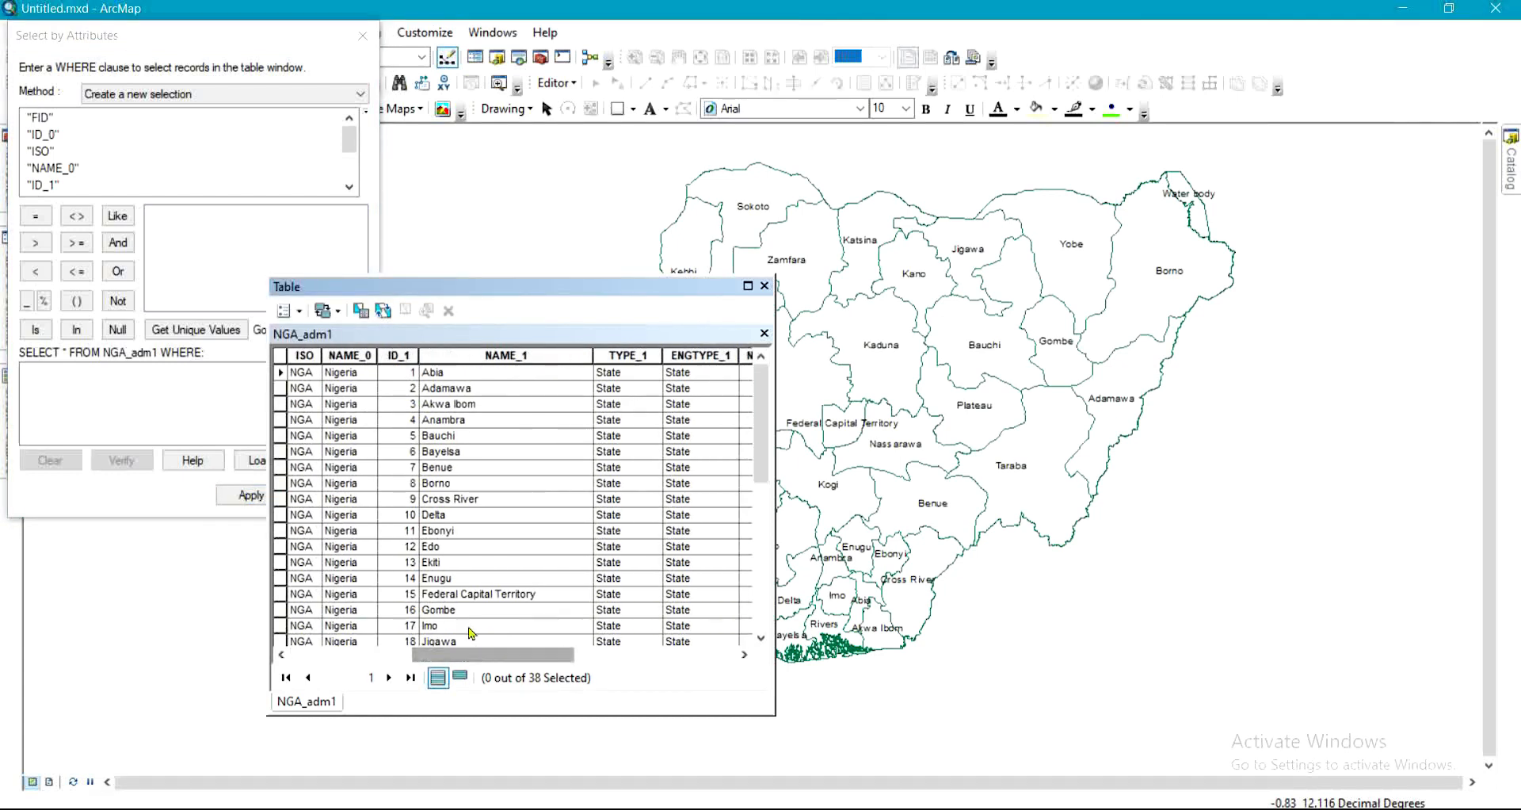
Build the query "NAME_1" = 'Oyo' and apply it to select Oyo State in NGA_adm1.
left_click(349, 188)
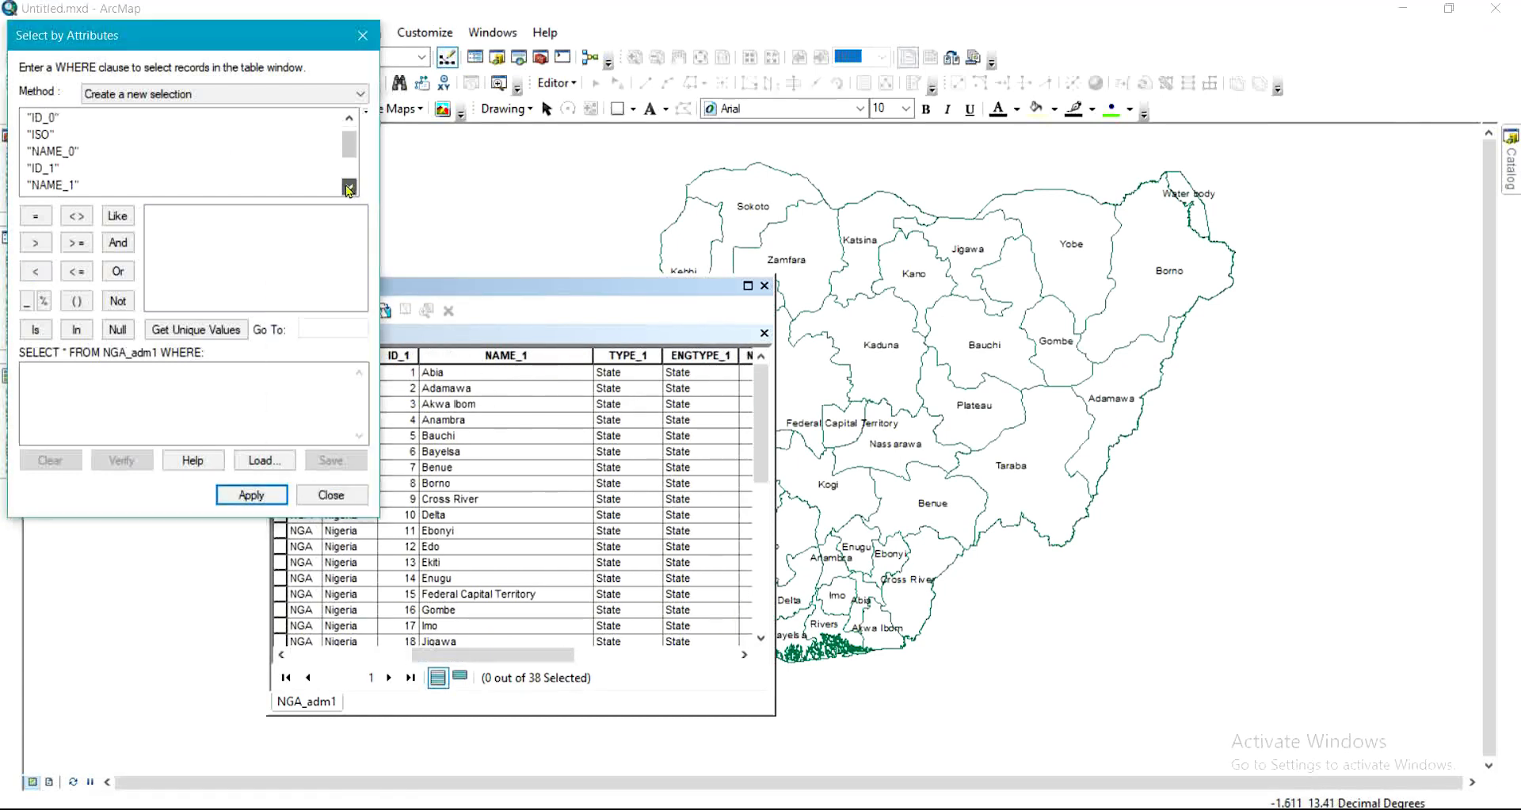
left_click(350, 188)
left_click(53, 168)
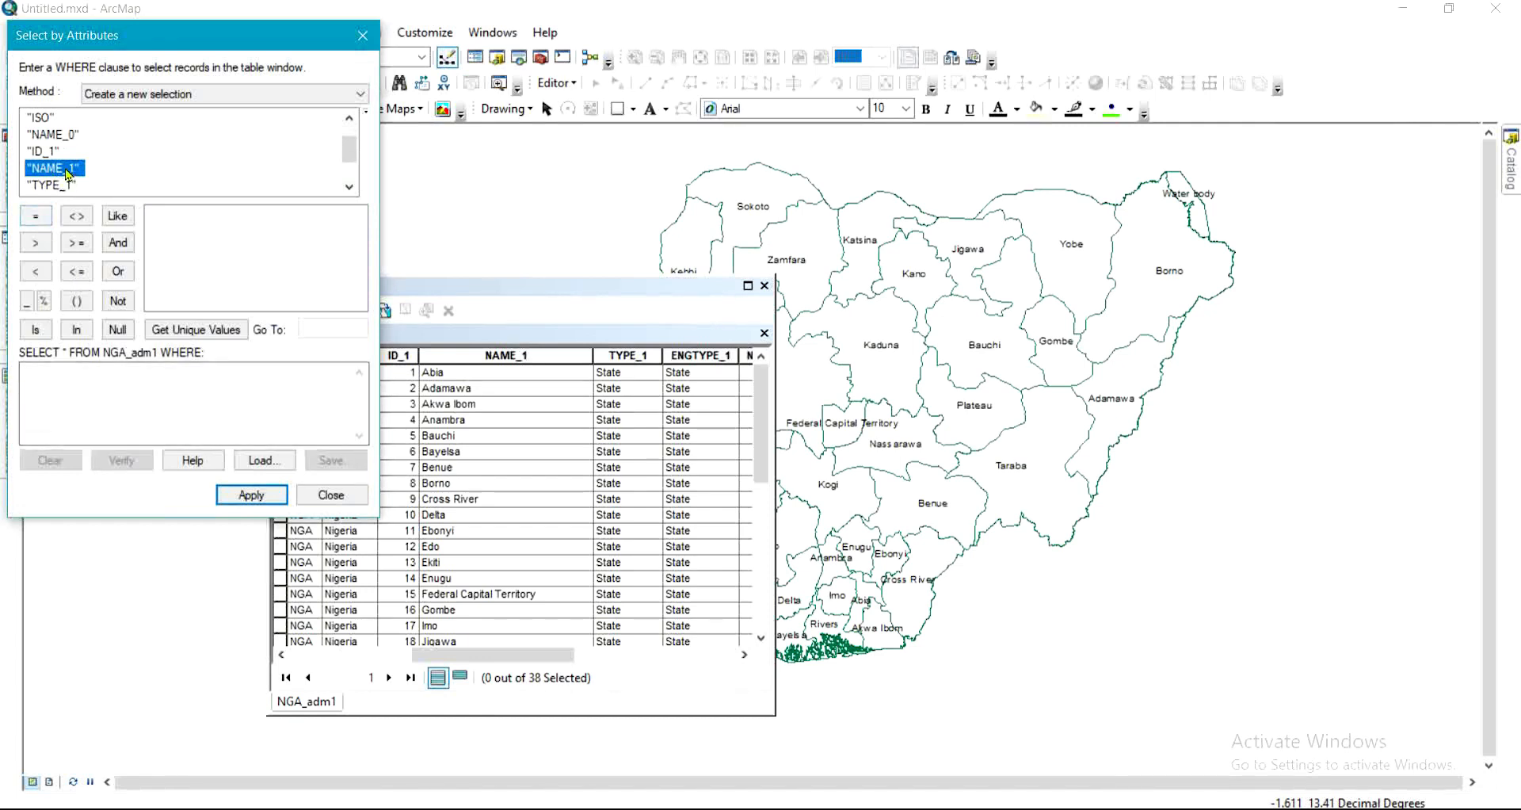
double_click(54, 167)
left_click(36, 216)
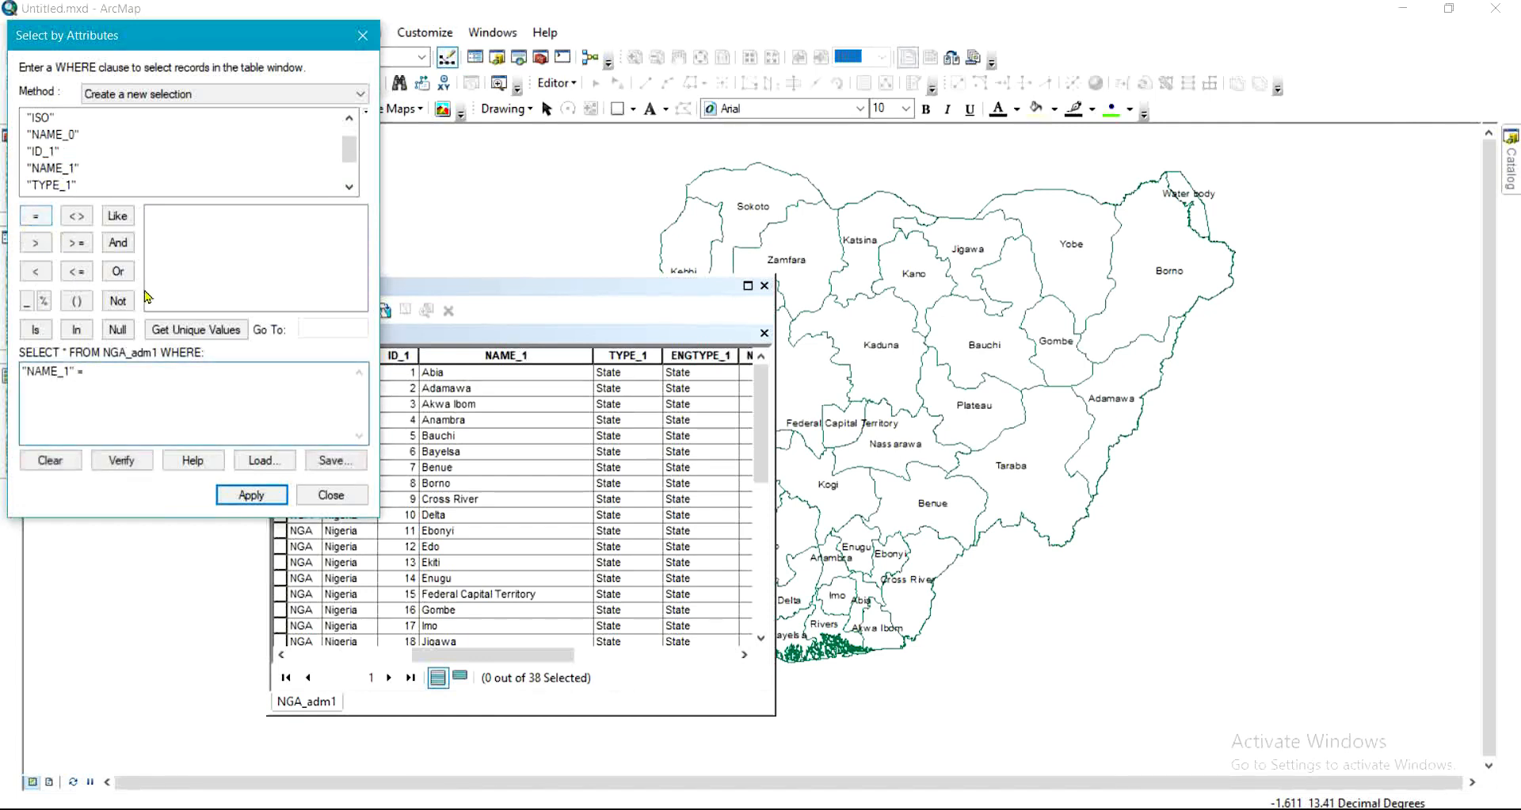
left_click(168, 328)
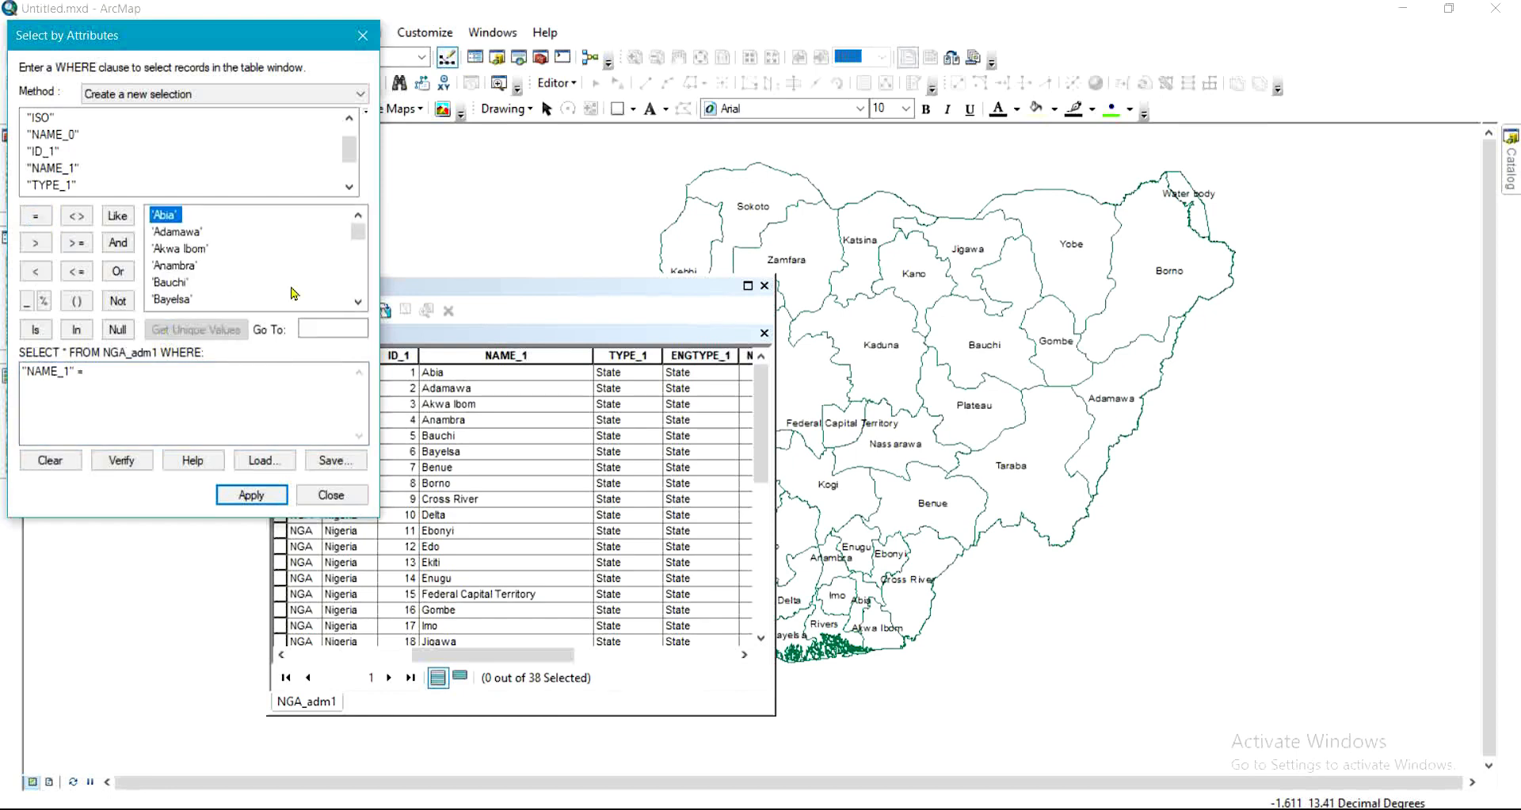
left_click_drag(358, 237, 359, 277)
double_click(165, 266)
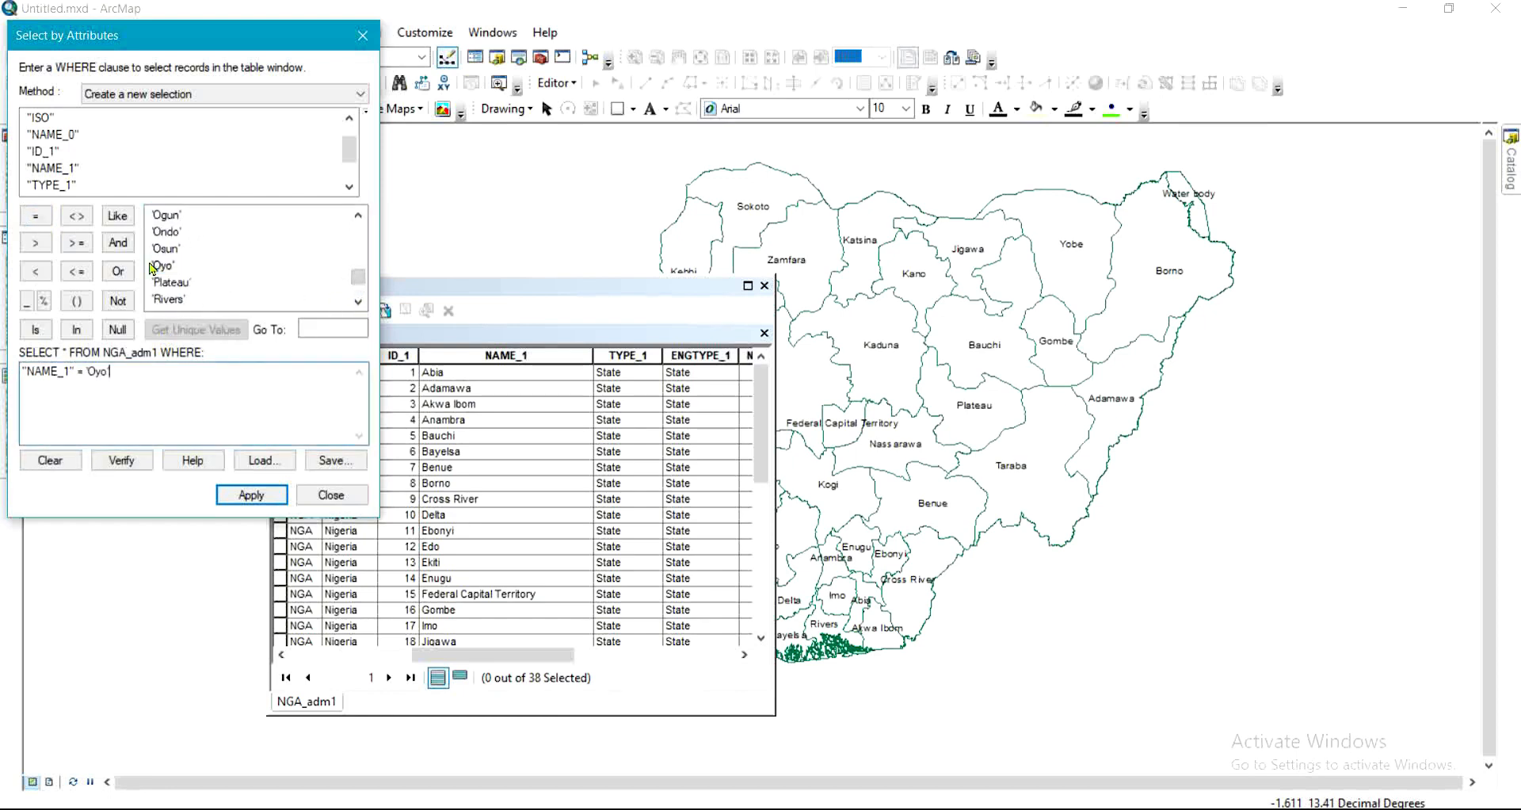
left_click(250, 495)
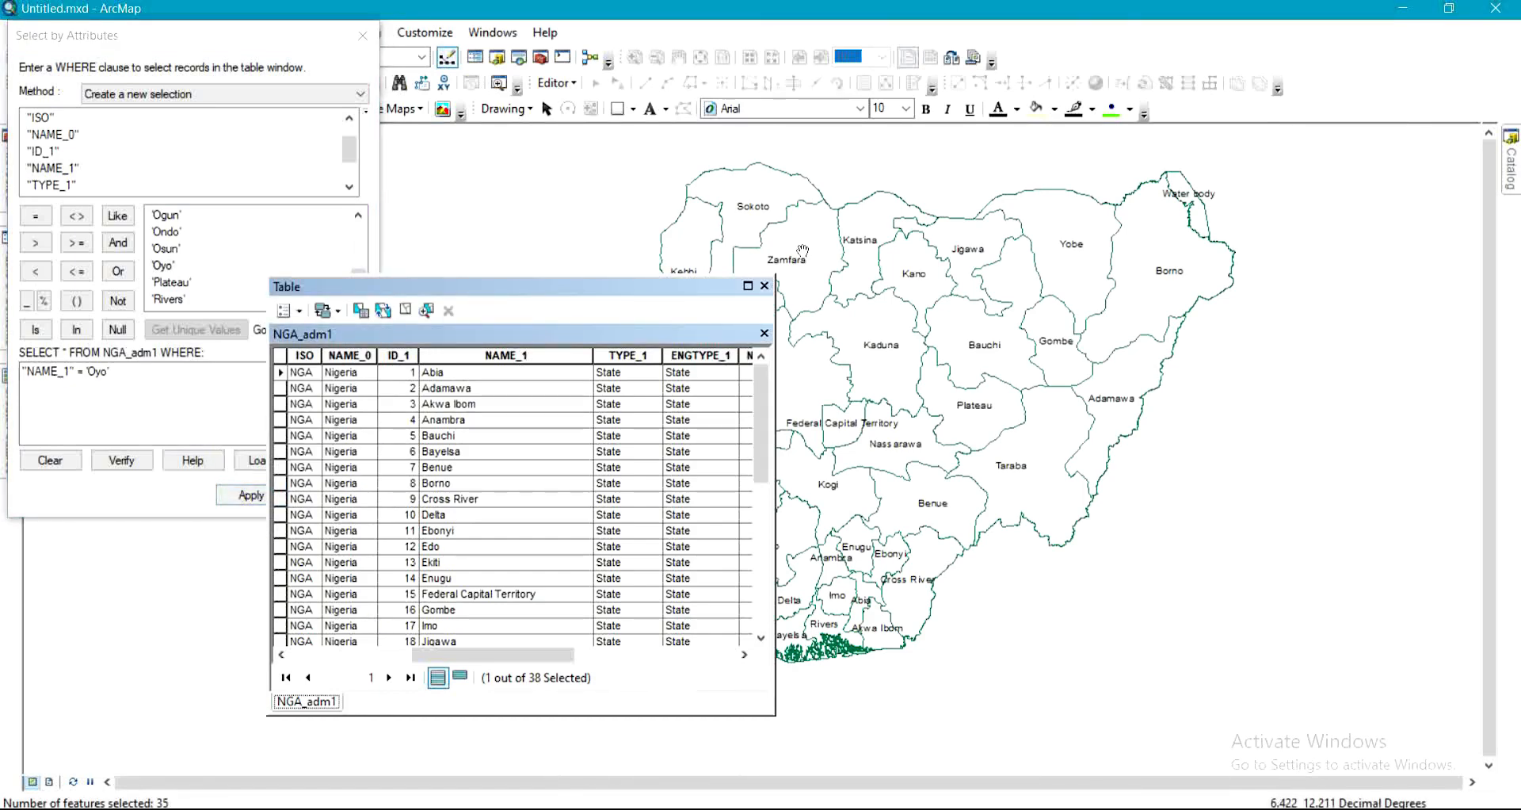
Uncover the selected Oyo State on the map, then close the attribute query and the NGA_adm1 table.
left_click_drag(499, 290, 1125, 240)
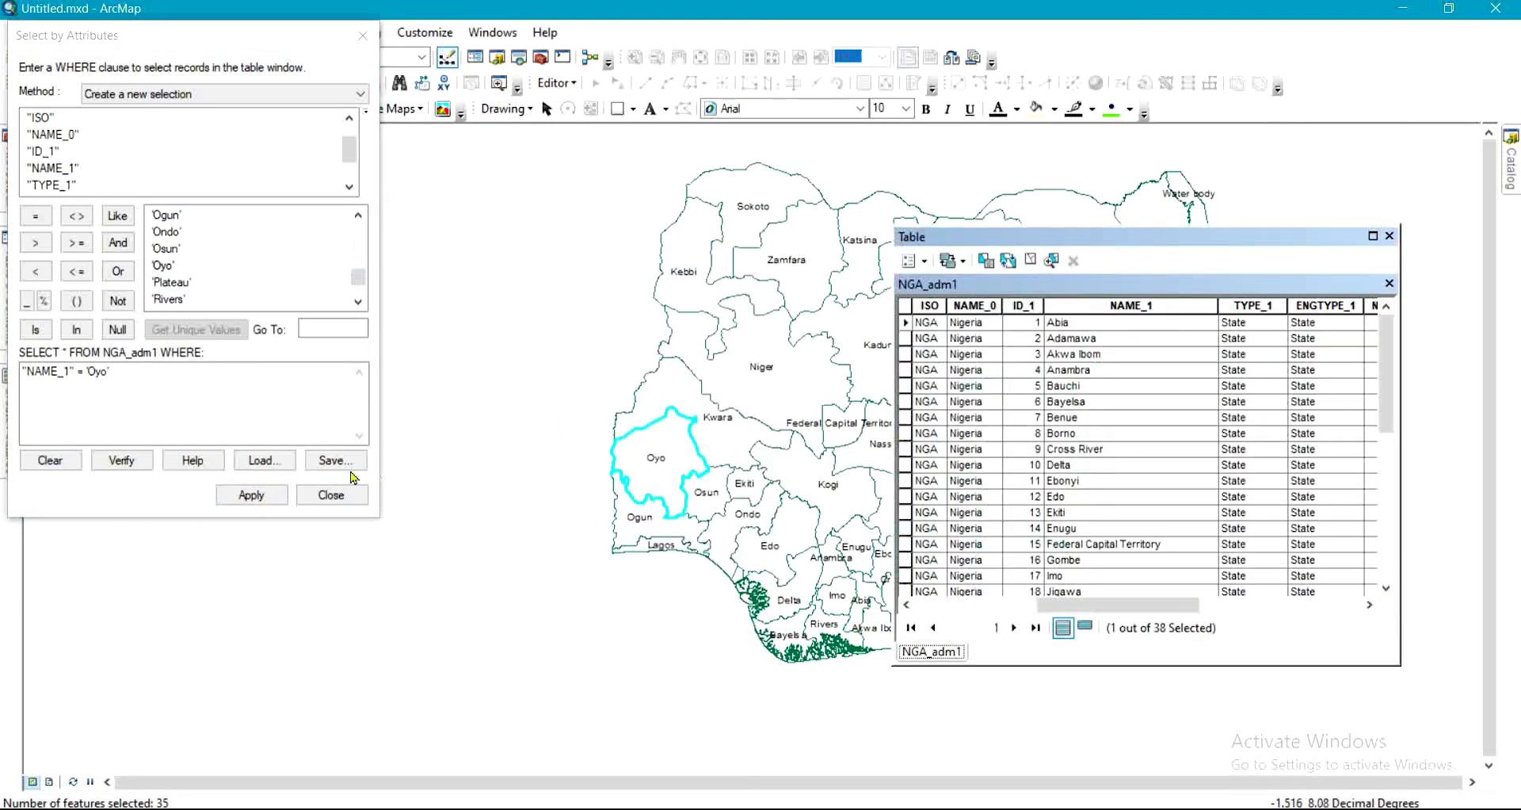
left_click(303, 499)
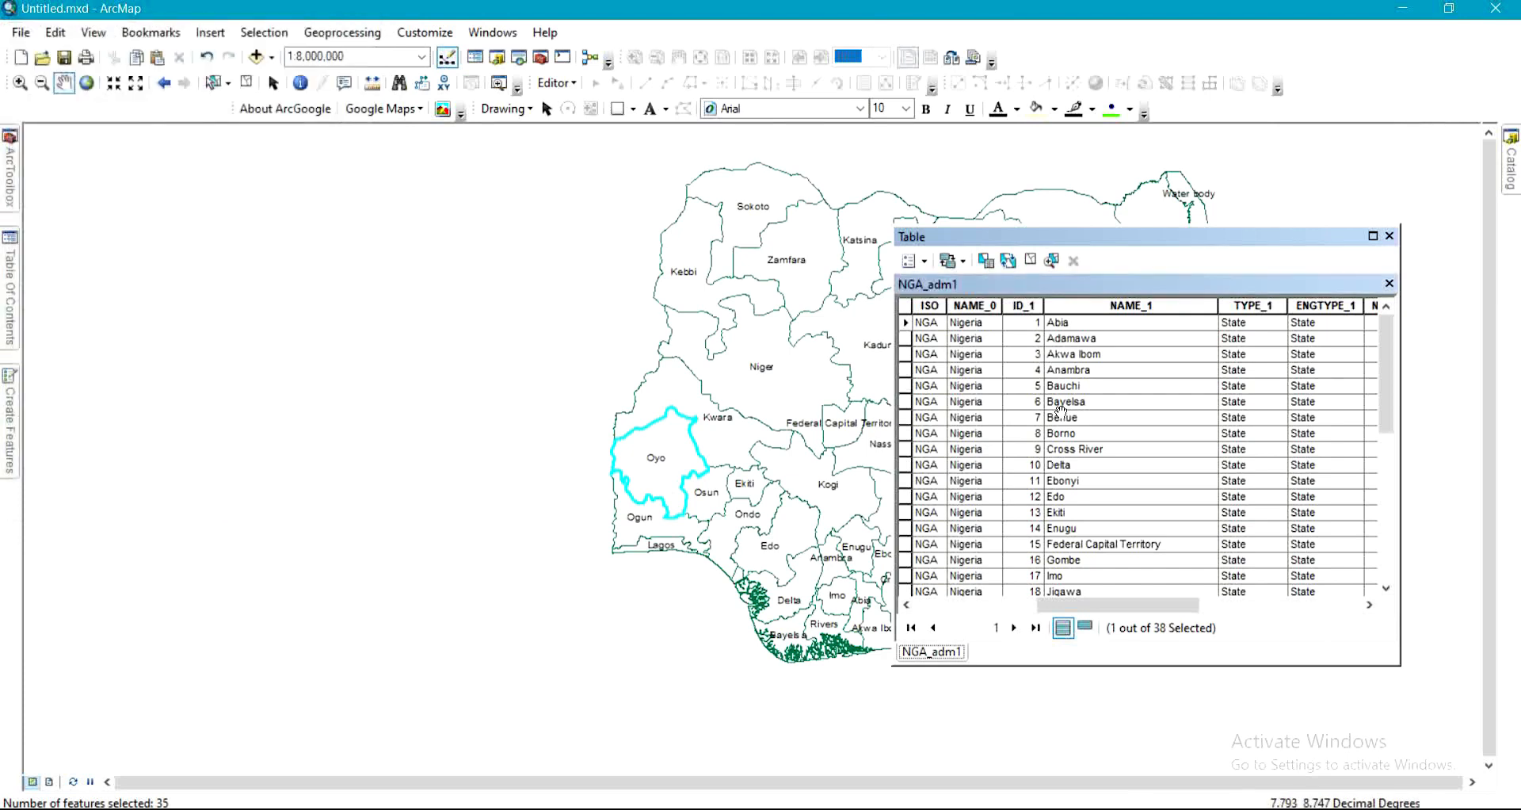
left_click(1390, 236)
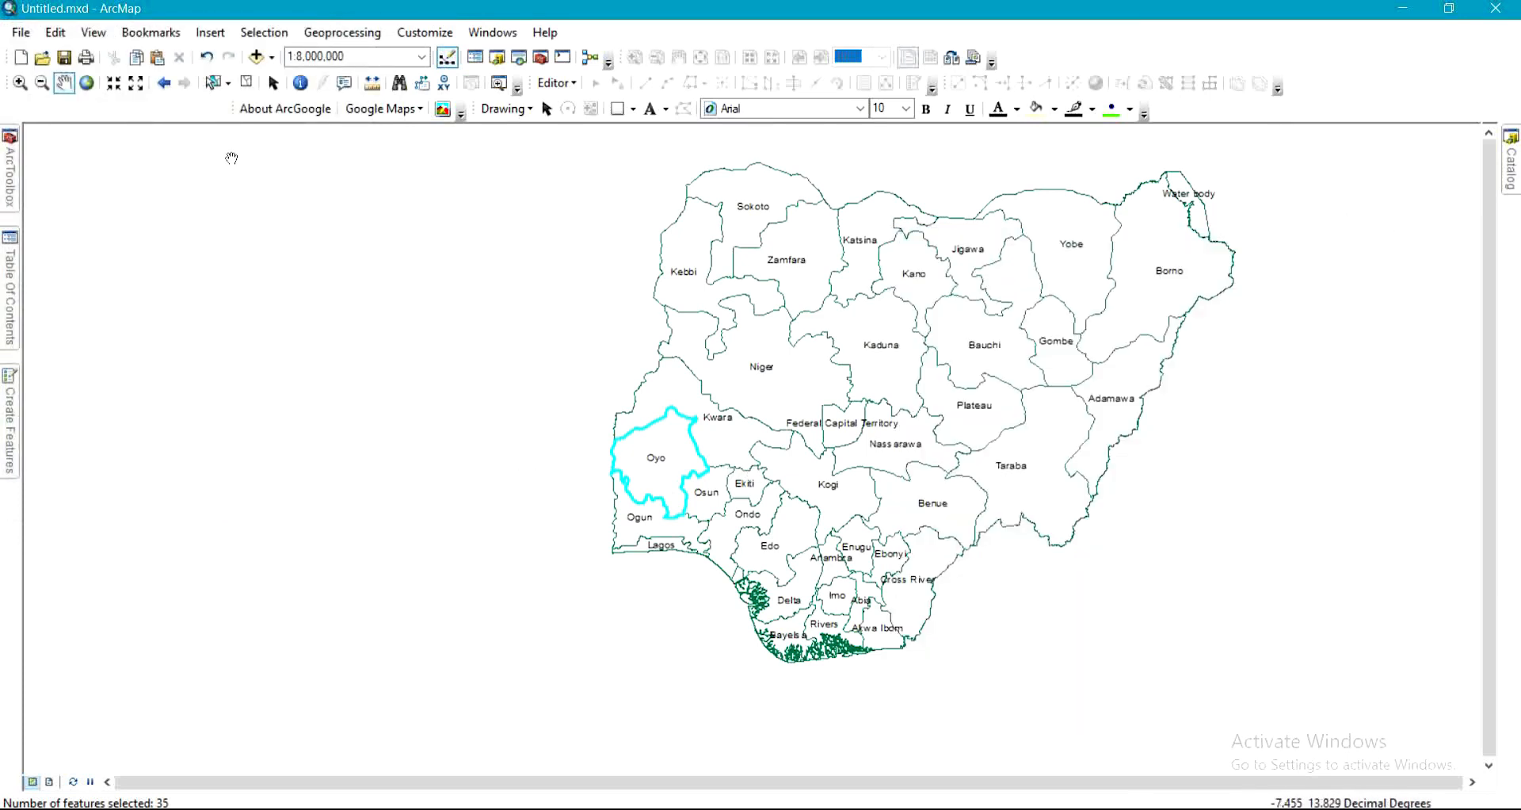
Export the selected NGA_adm1 feature to the LAND folder as OYO_BD and add it to the map as a layer.
left_click(3, 324)
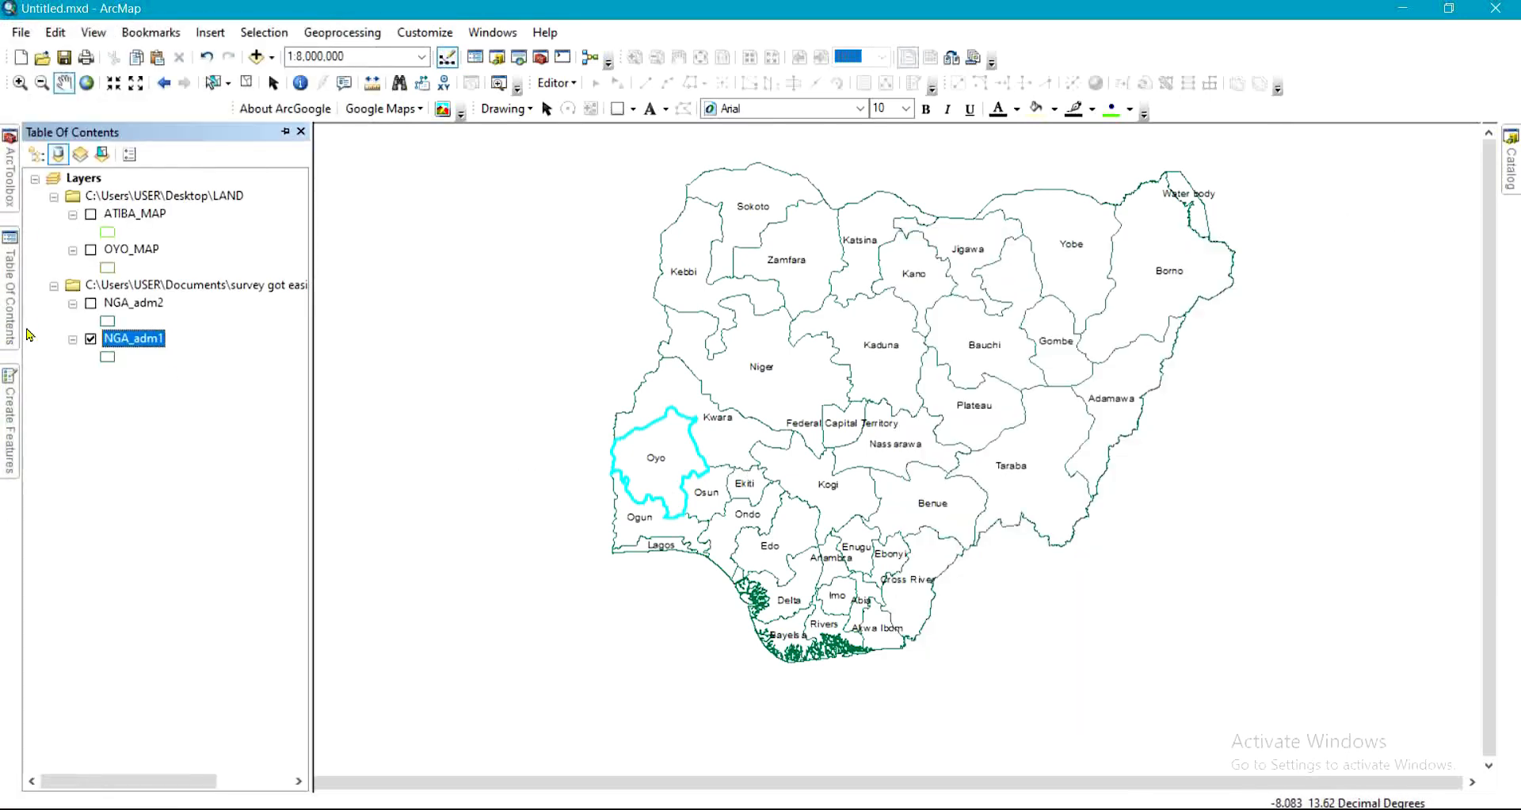
right_click(158, 340)
mouse_move(293, 532)
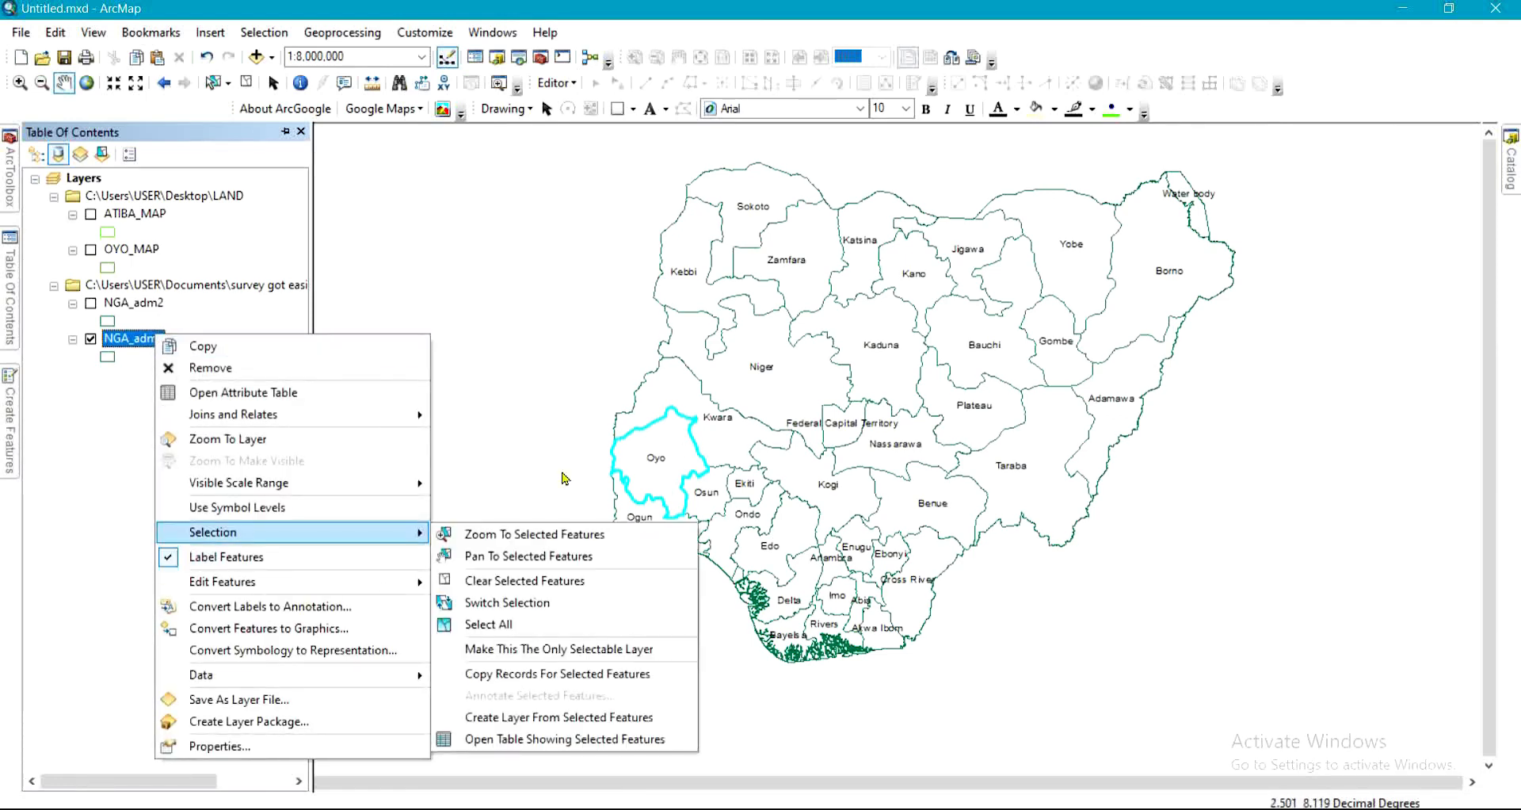
mouse_move(231, 686)
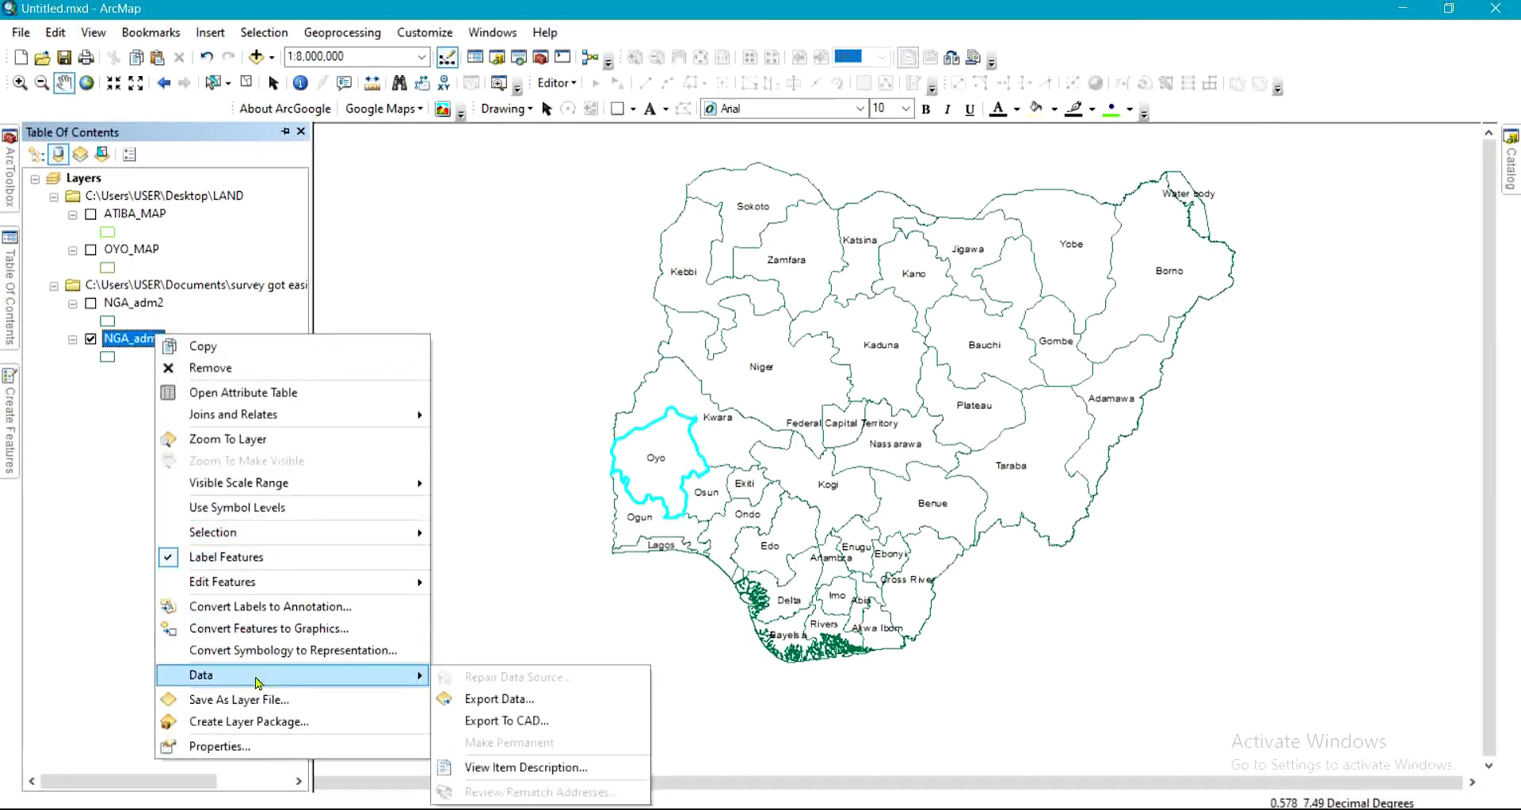
left_click(497, 700)
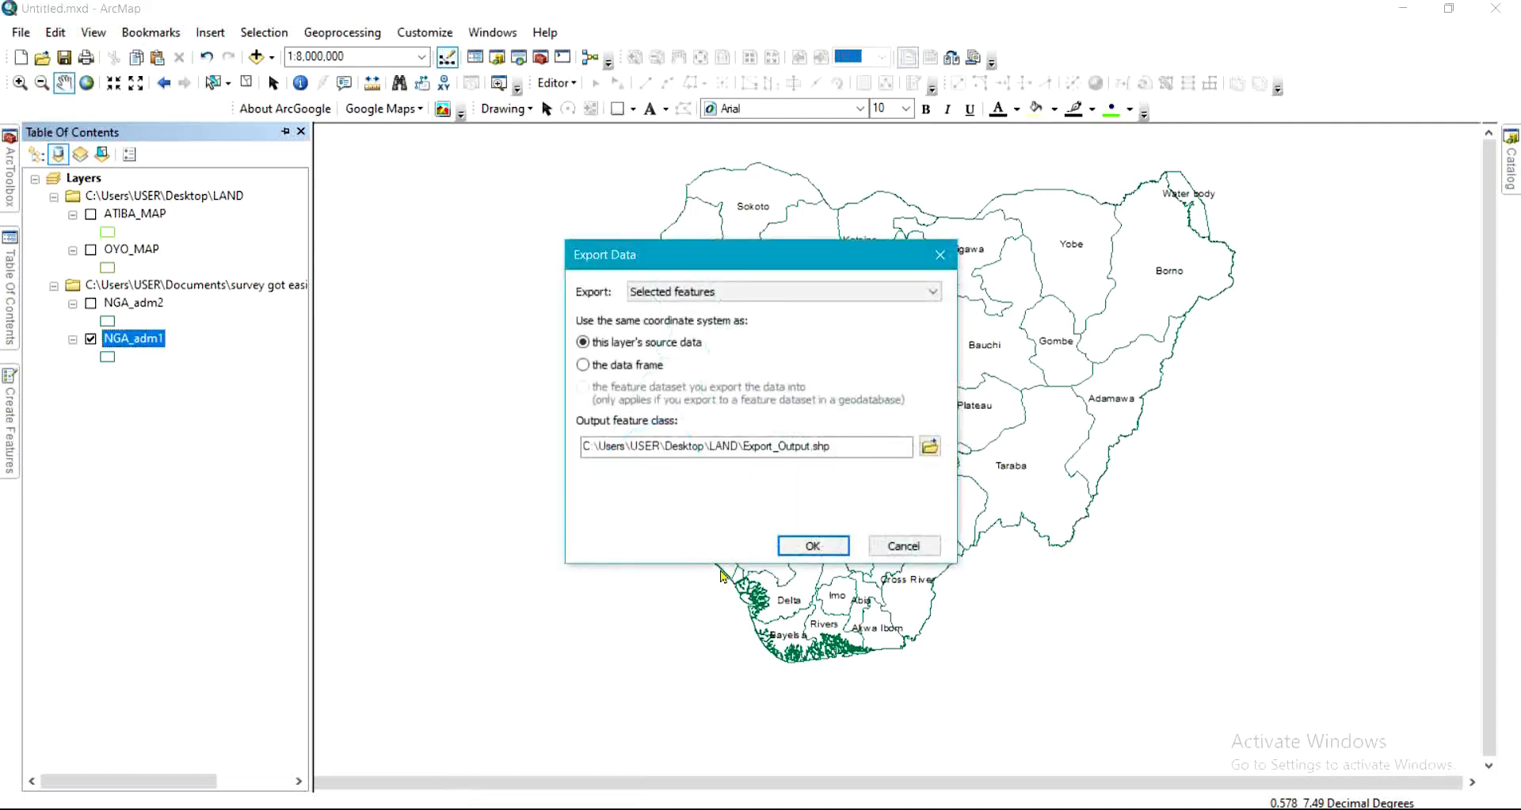
double_click(747, 446)
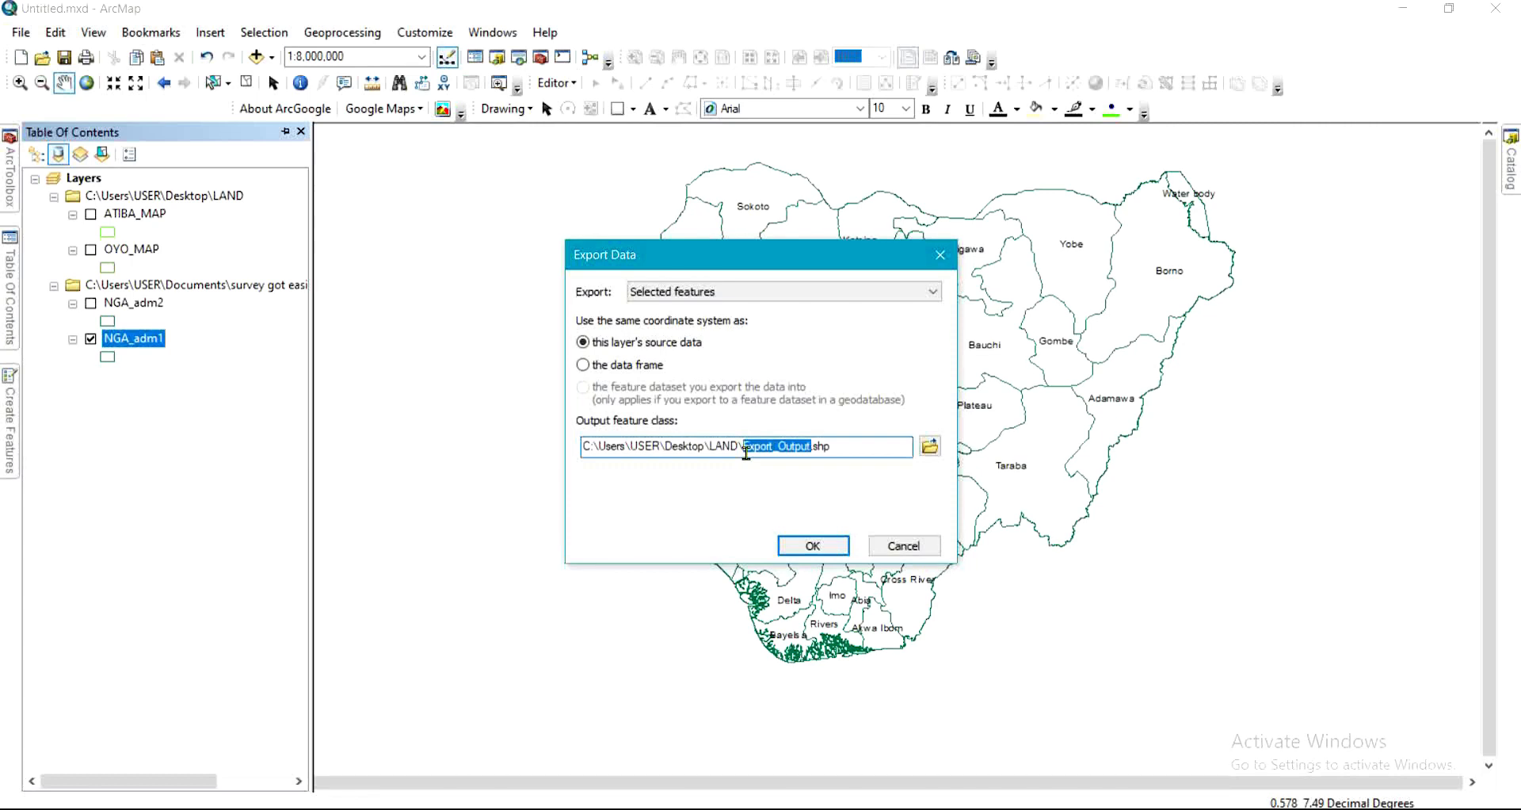
key("BackSpace")
type("OYO BD")
left_click(812, 544)
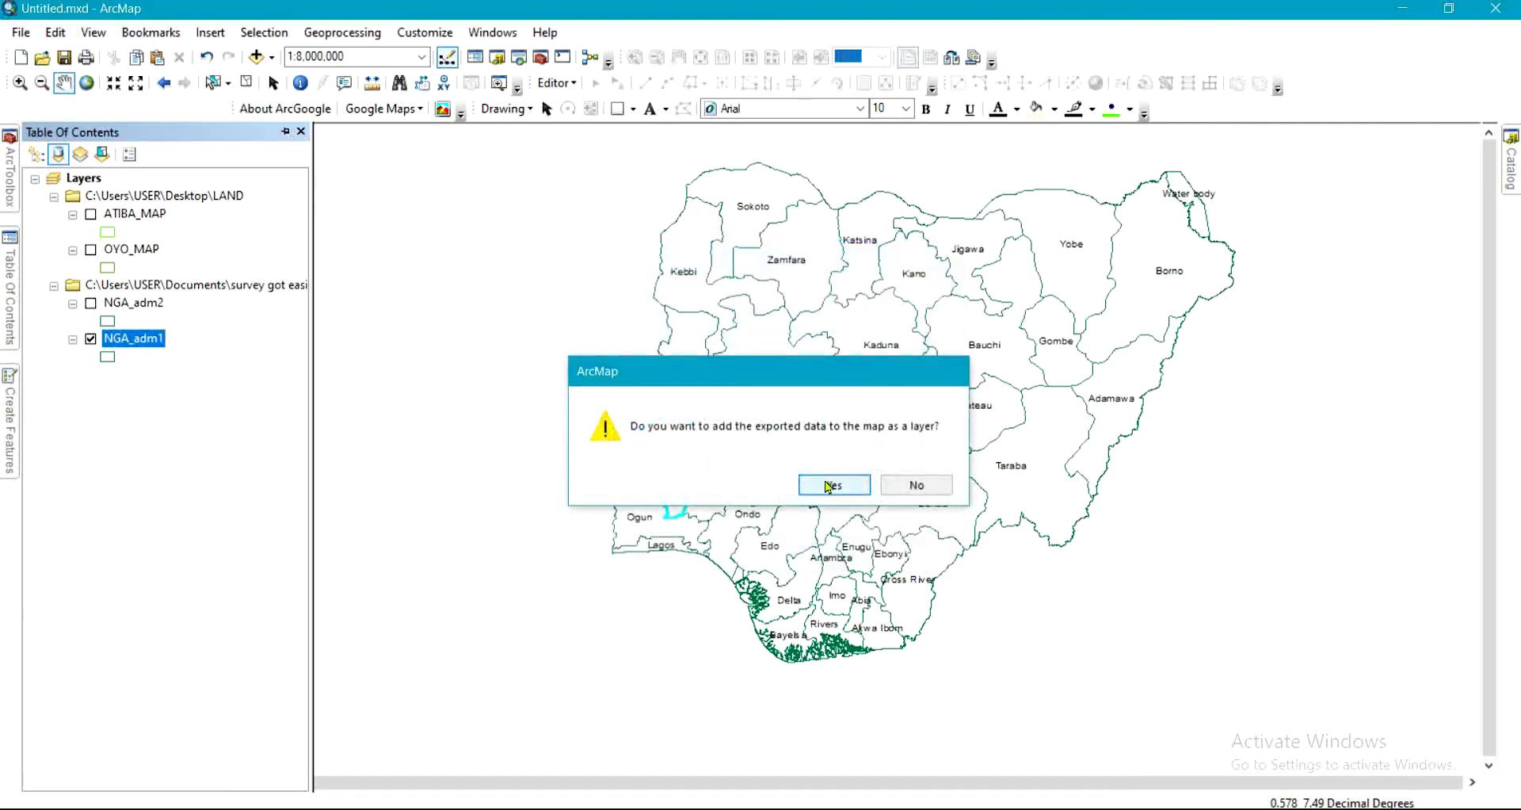
left_click(825, 483)
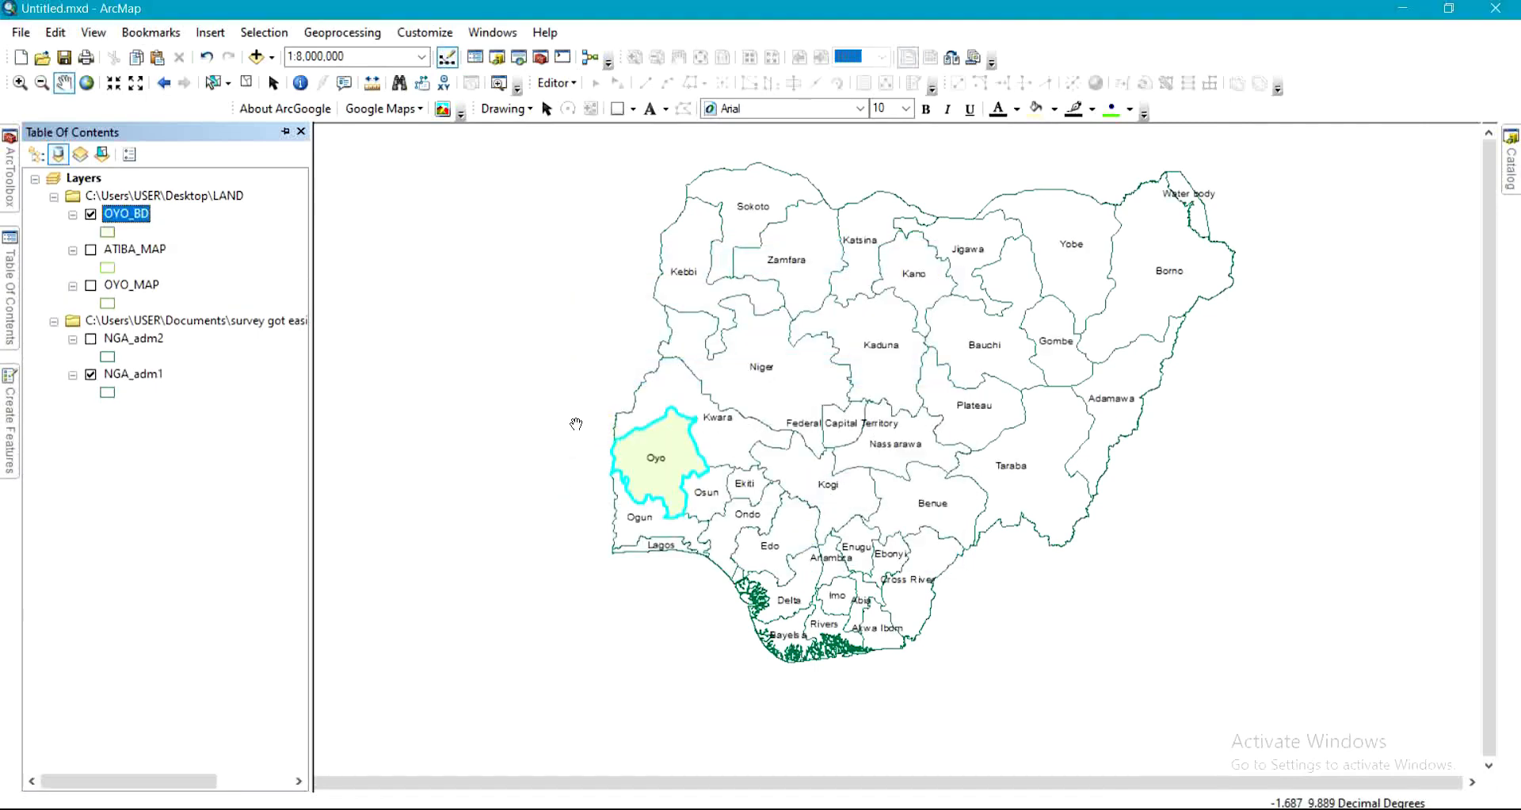
Change the OYO_BD layer's fill colour to dark green.
left_click(109, 233)
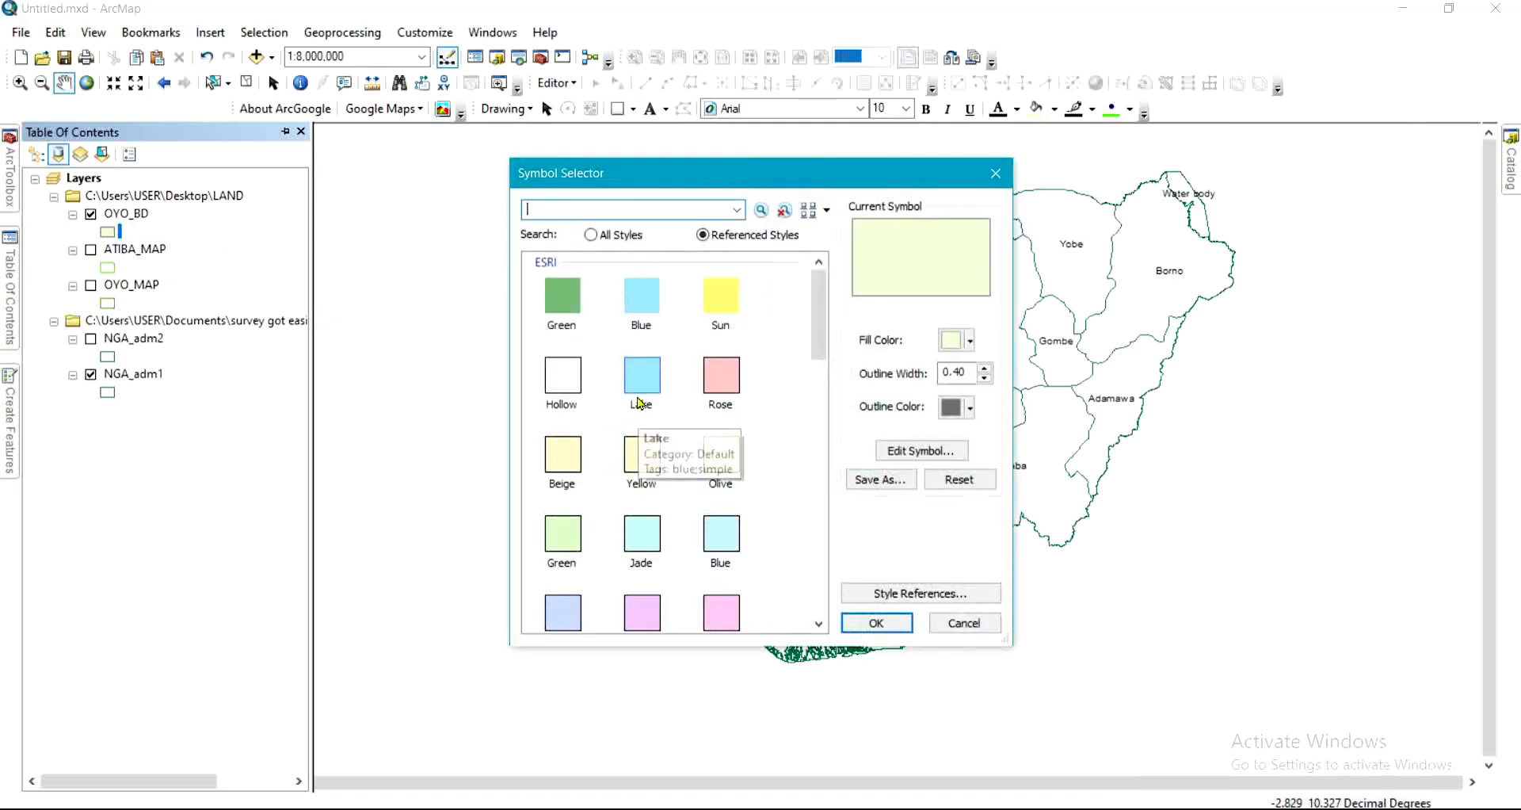
left_click(923, 277)
left_click(960, 340)
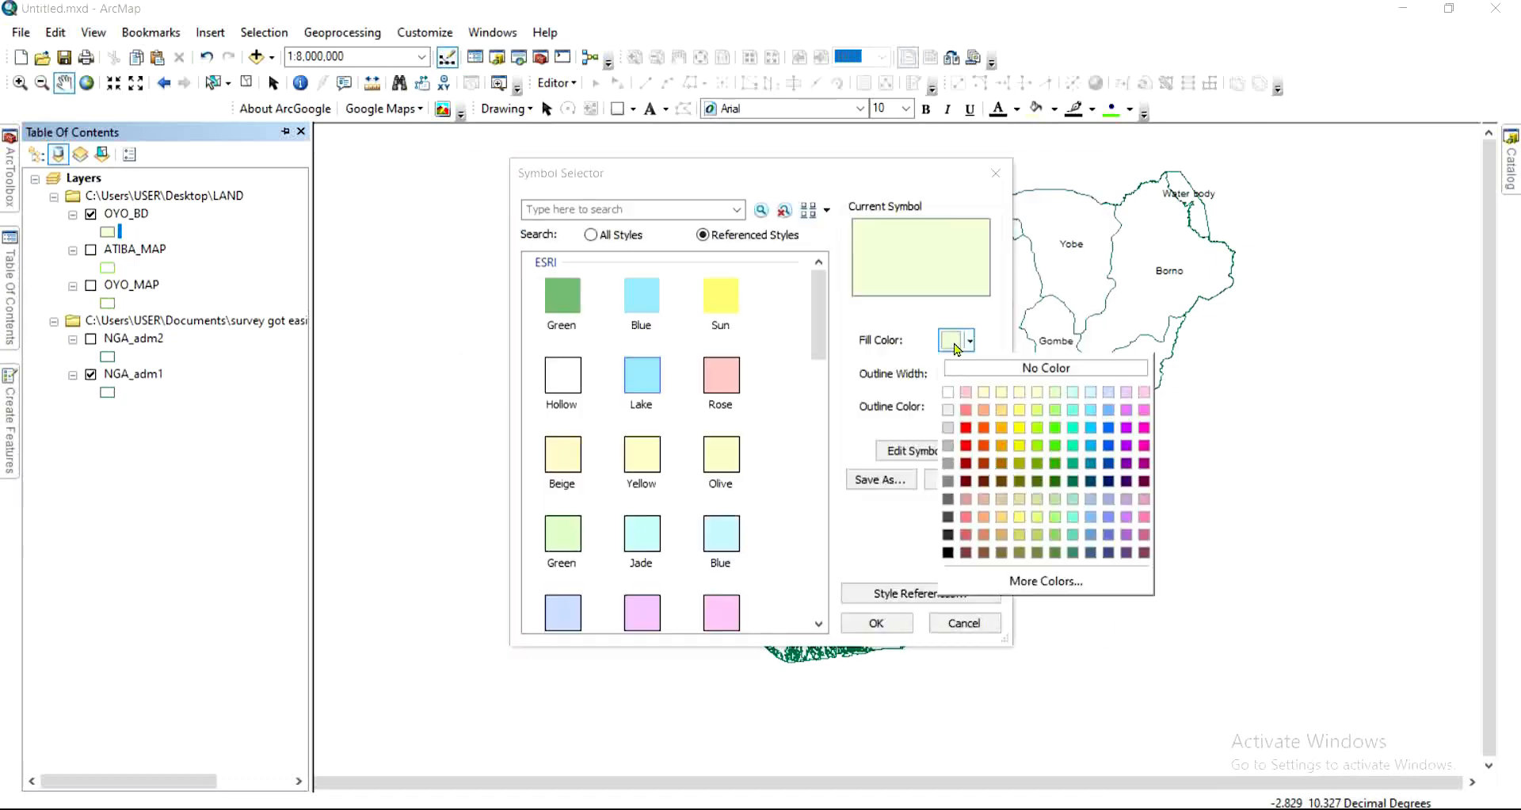
left_click(1056, 464)
left_click(878, 623)
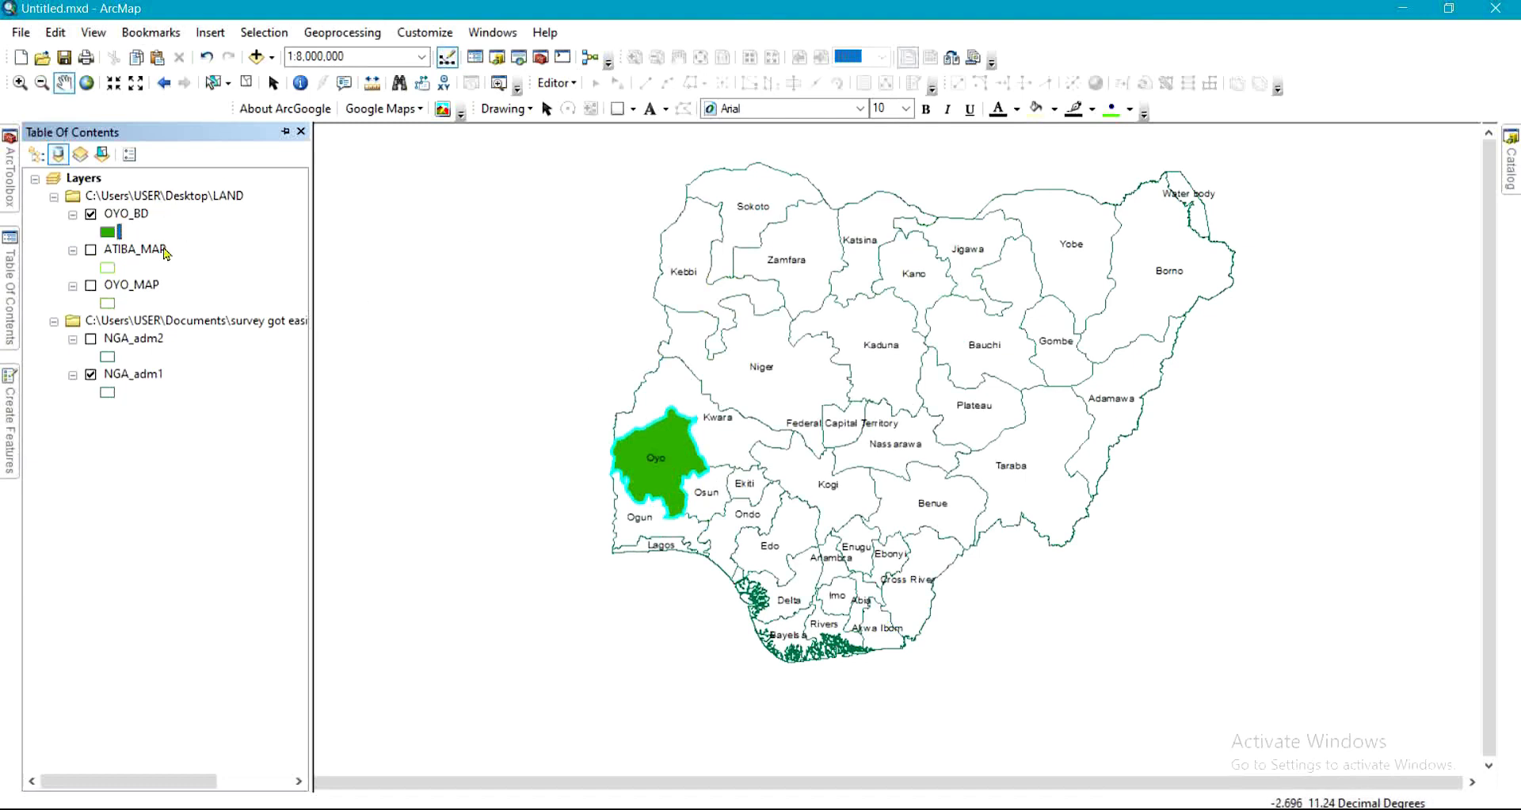
Hide the NGA_adm1 and OYO_BD layers and display the labelled OYO_MAP layer enlarged.
left_click(89, 376)
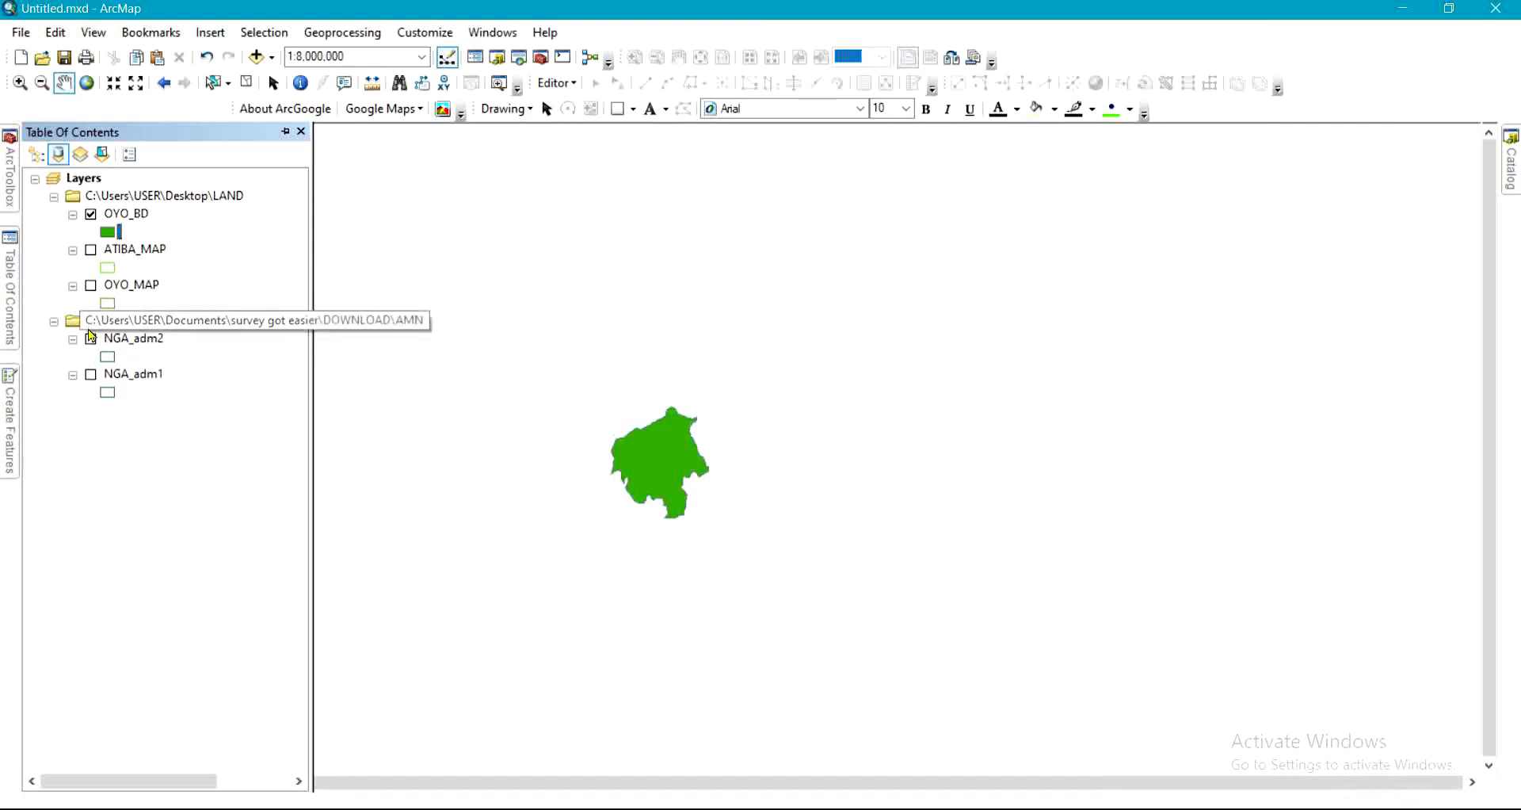
left_click(93, 214)
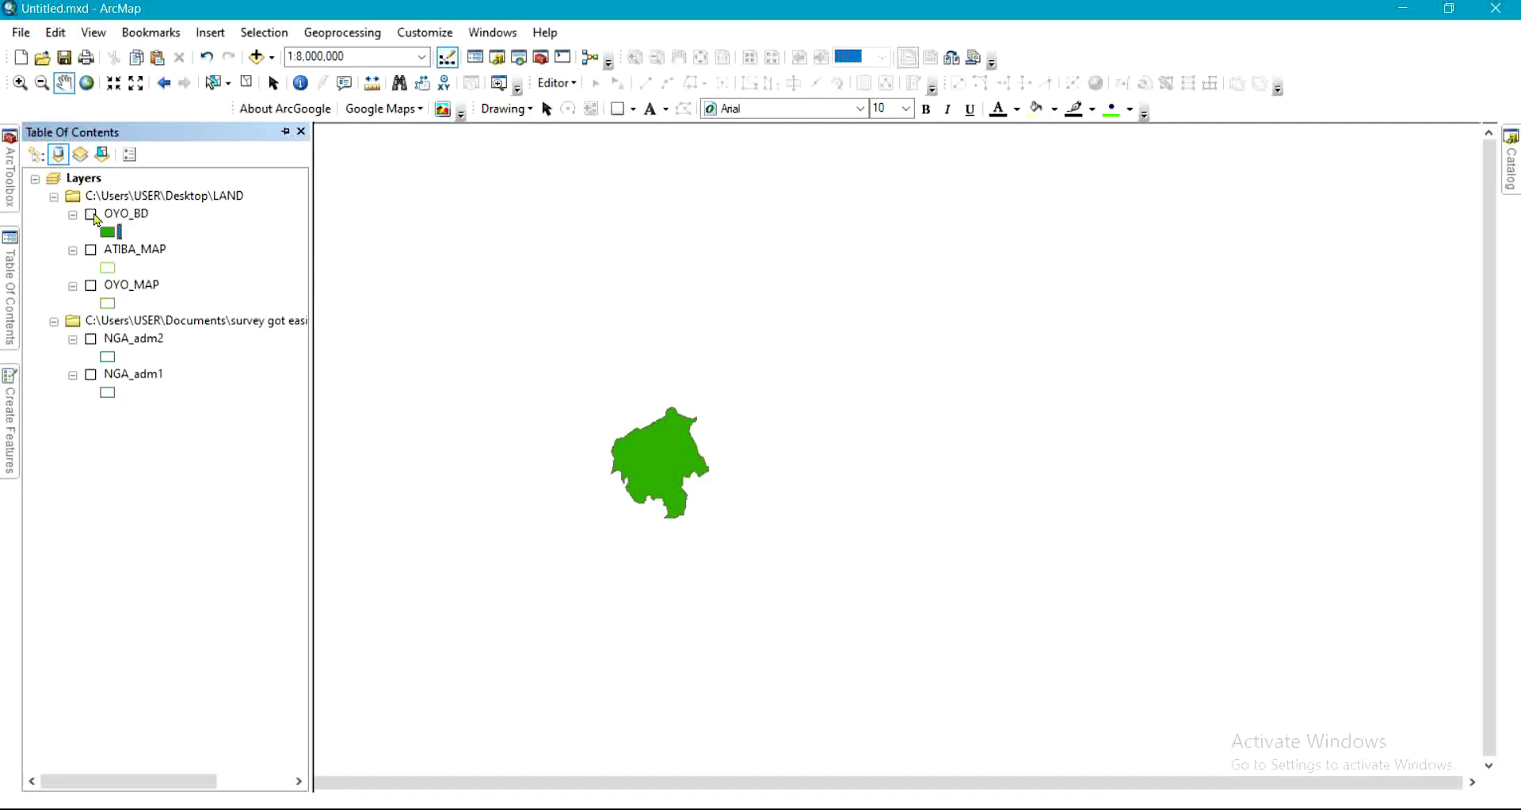
left_click(92, 285)
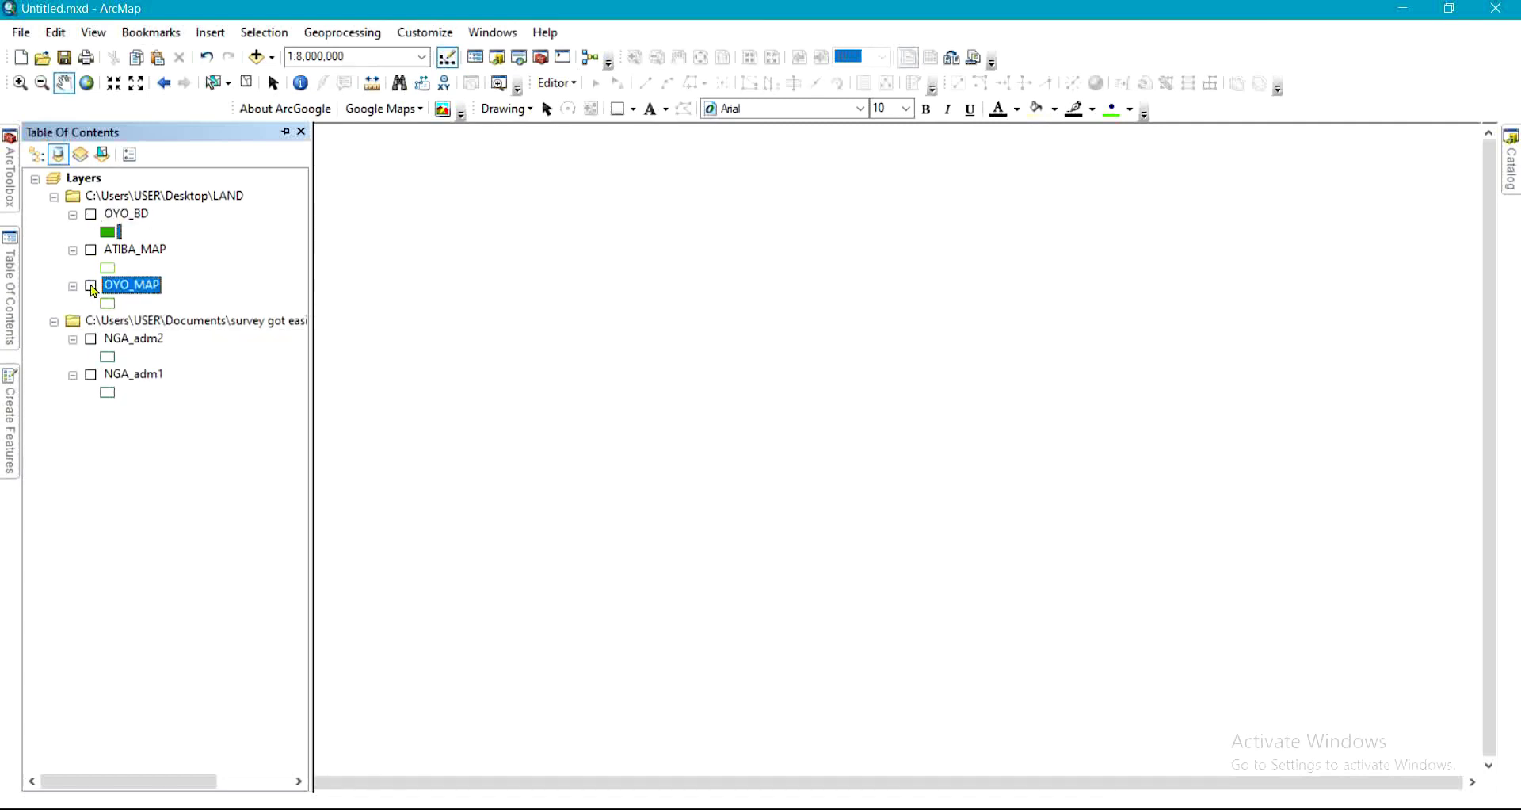
scroll(673, 464, "up", 4)
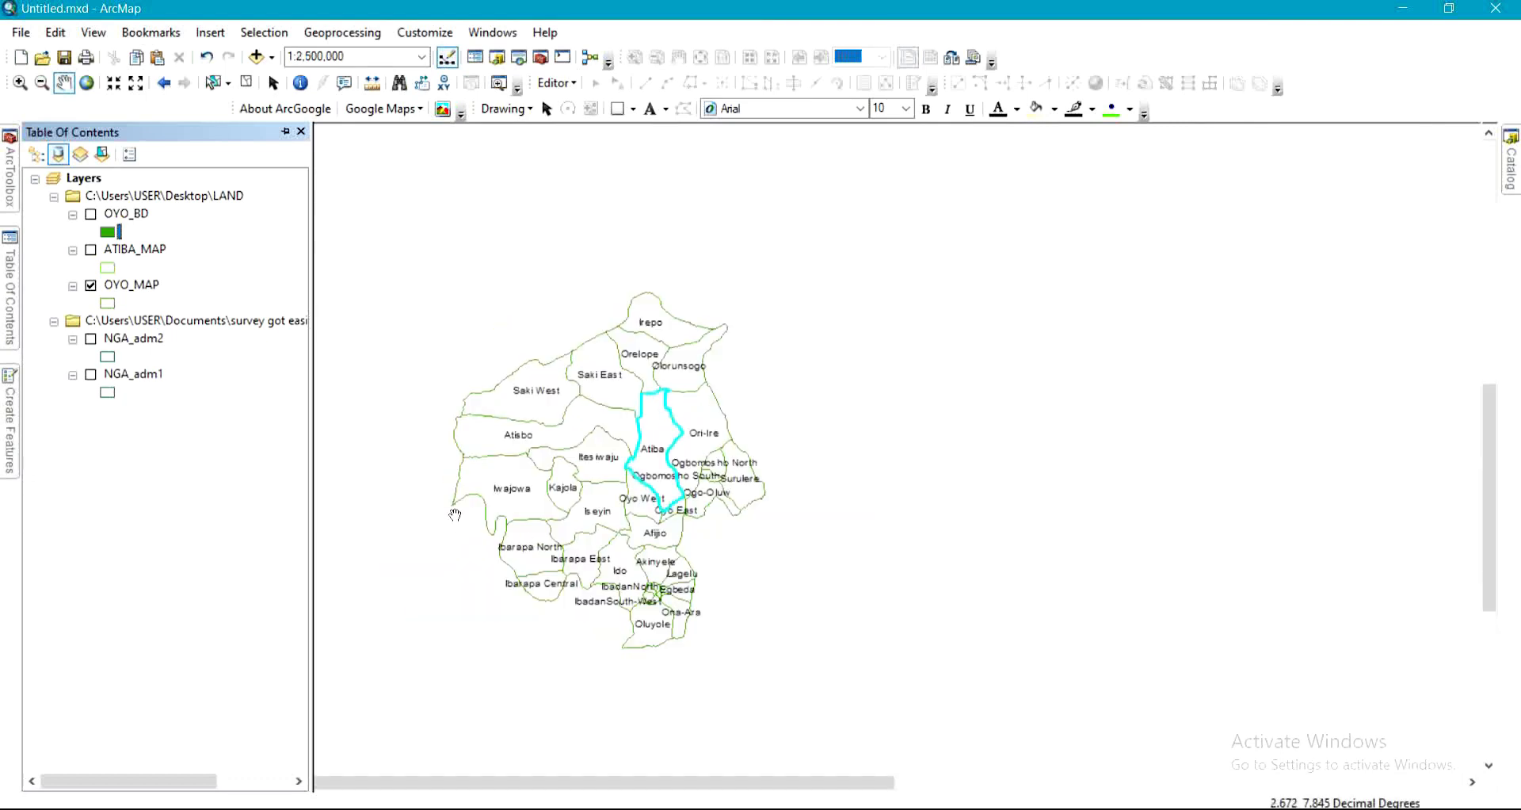
scroll(529, 543, "up", 2)
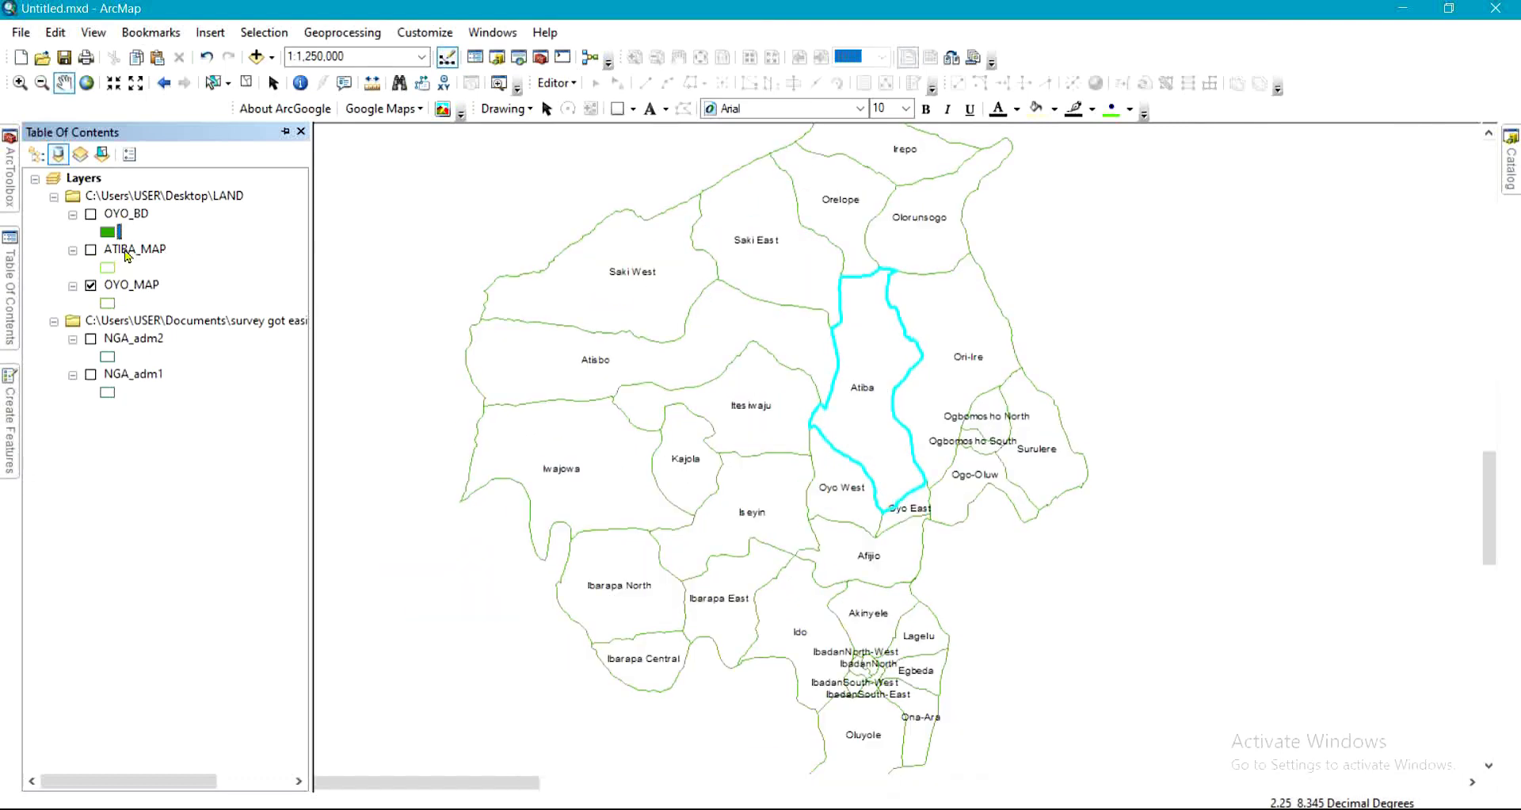
Check the selected Atiba record in the OYO_MAP attribute table and close the table.
left_click(128, 250)
right_click(136, 287)
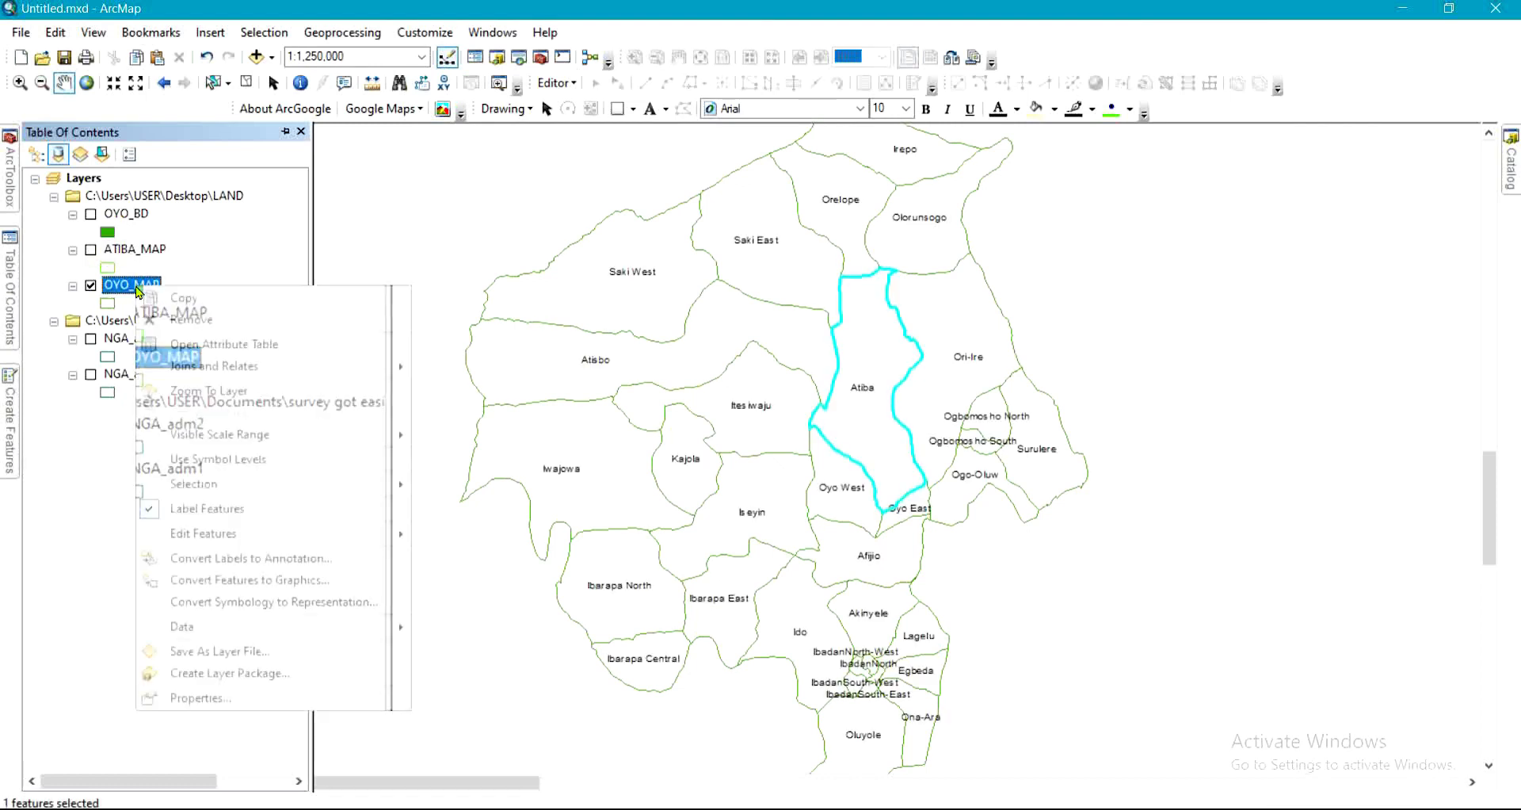
left_click(210, 347)
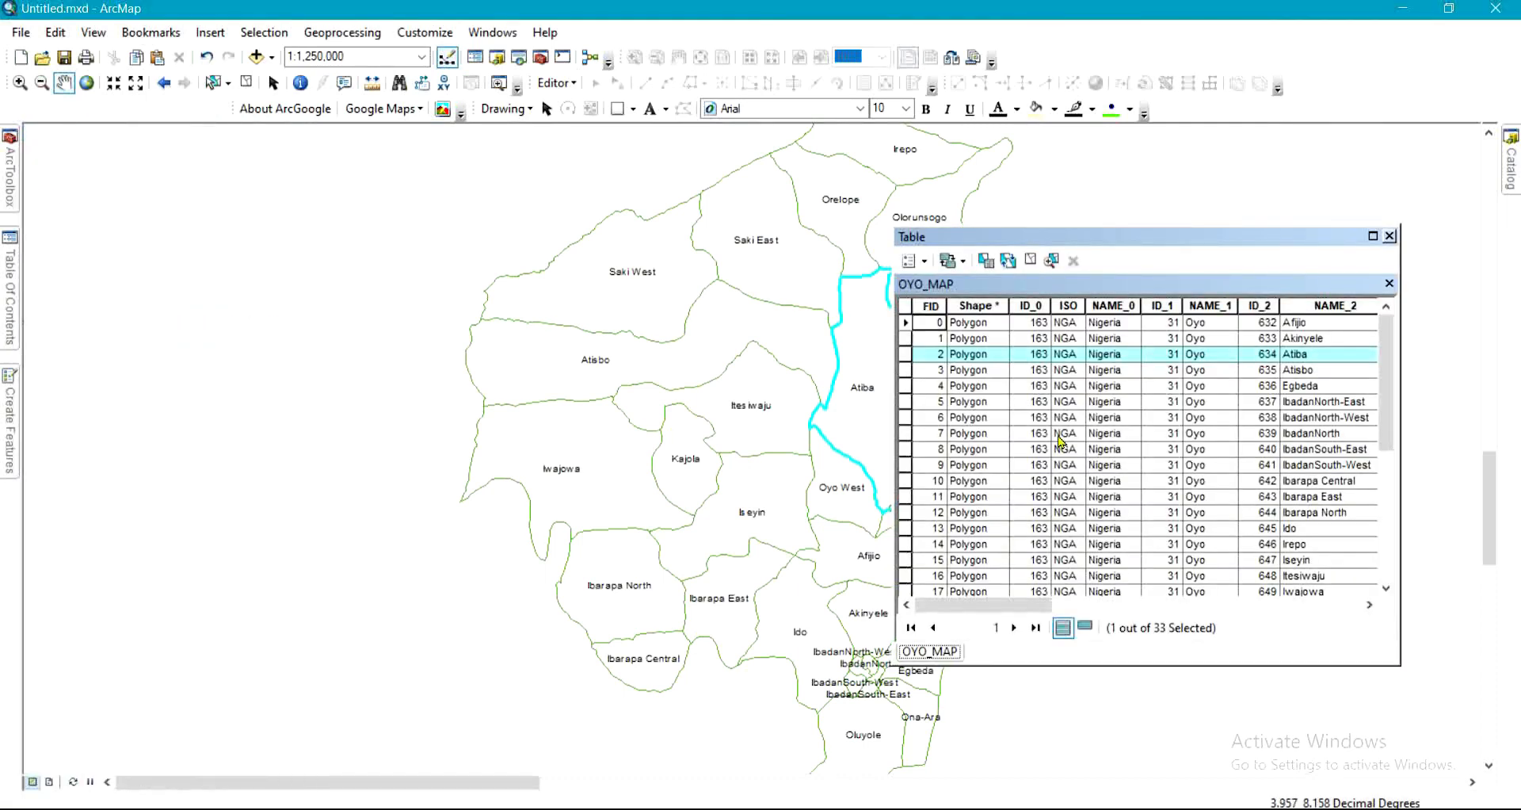
left_click(1388, 235)
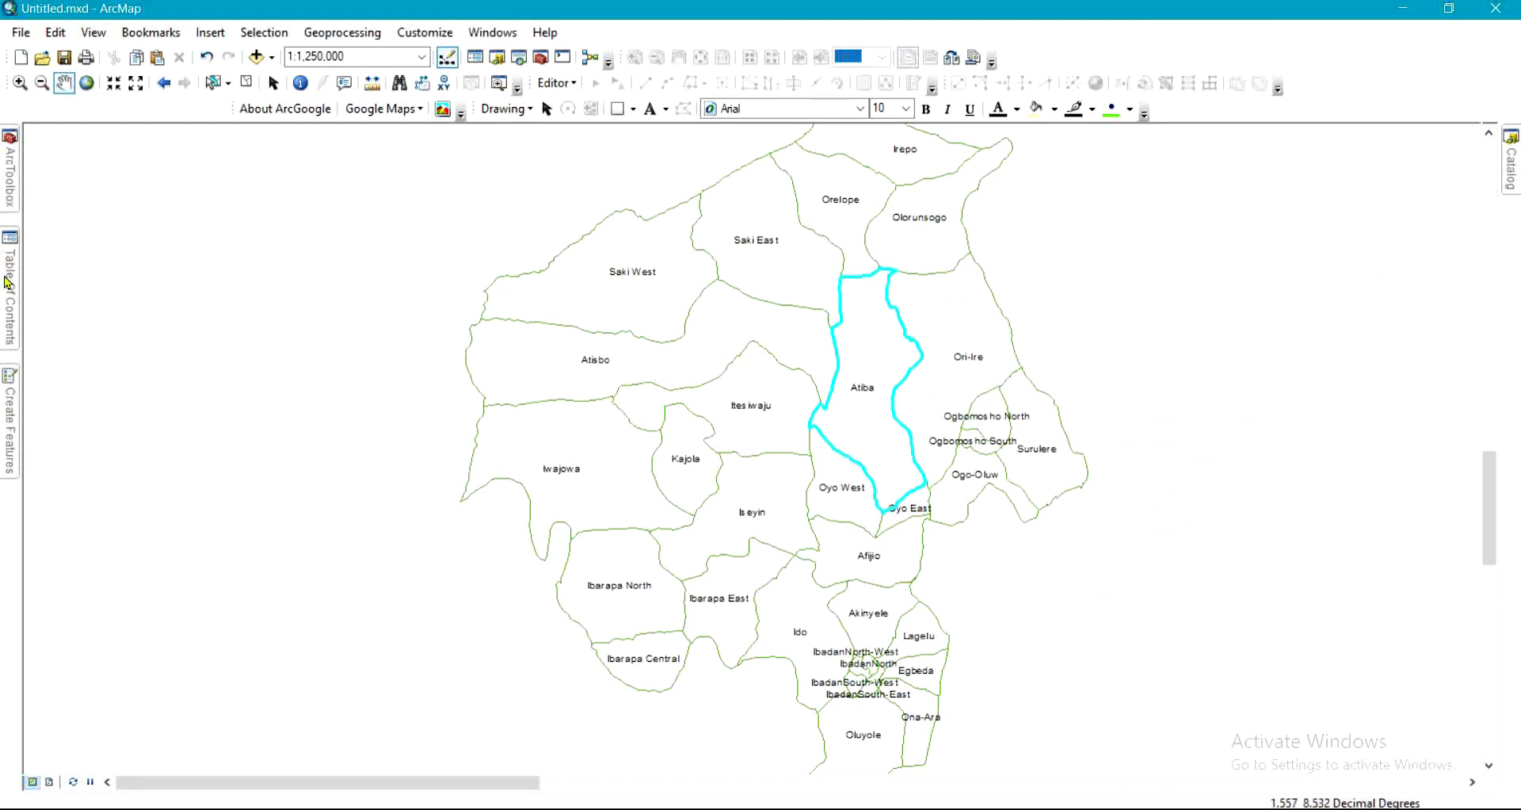
Export the selected OYO_MAP feature to the LAND folder as EATIBA_BD and add it to the map as a layer.
mouse_move(7, 281)
right_click(151, 294)
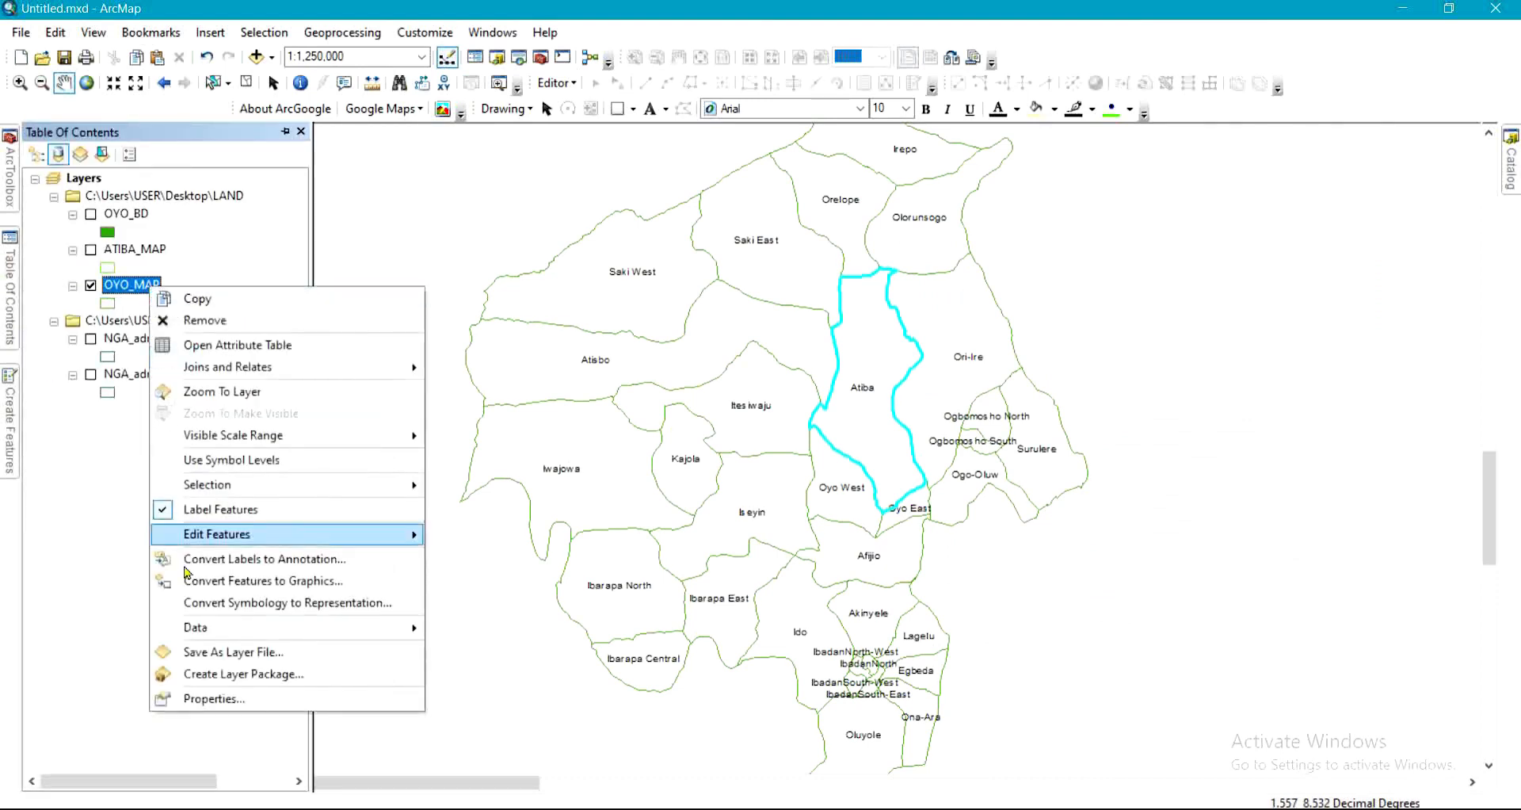
mouse_move(217, 636)
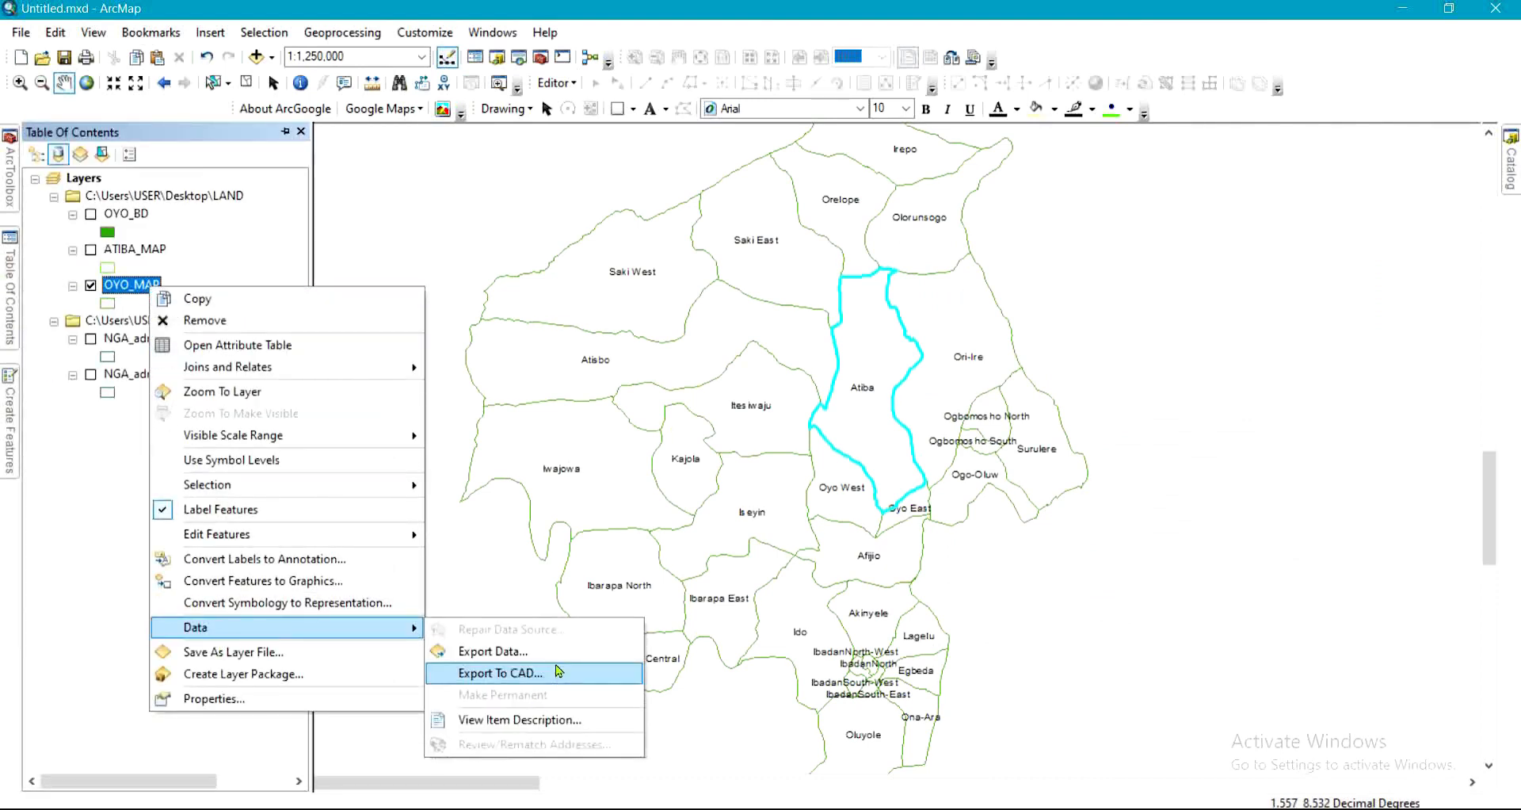
left_click(560, 650)
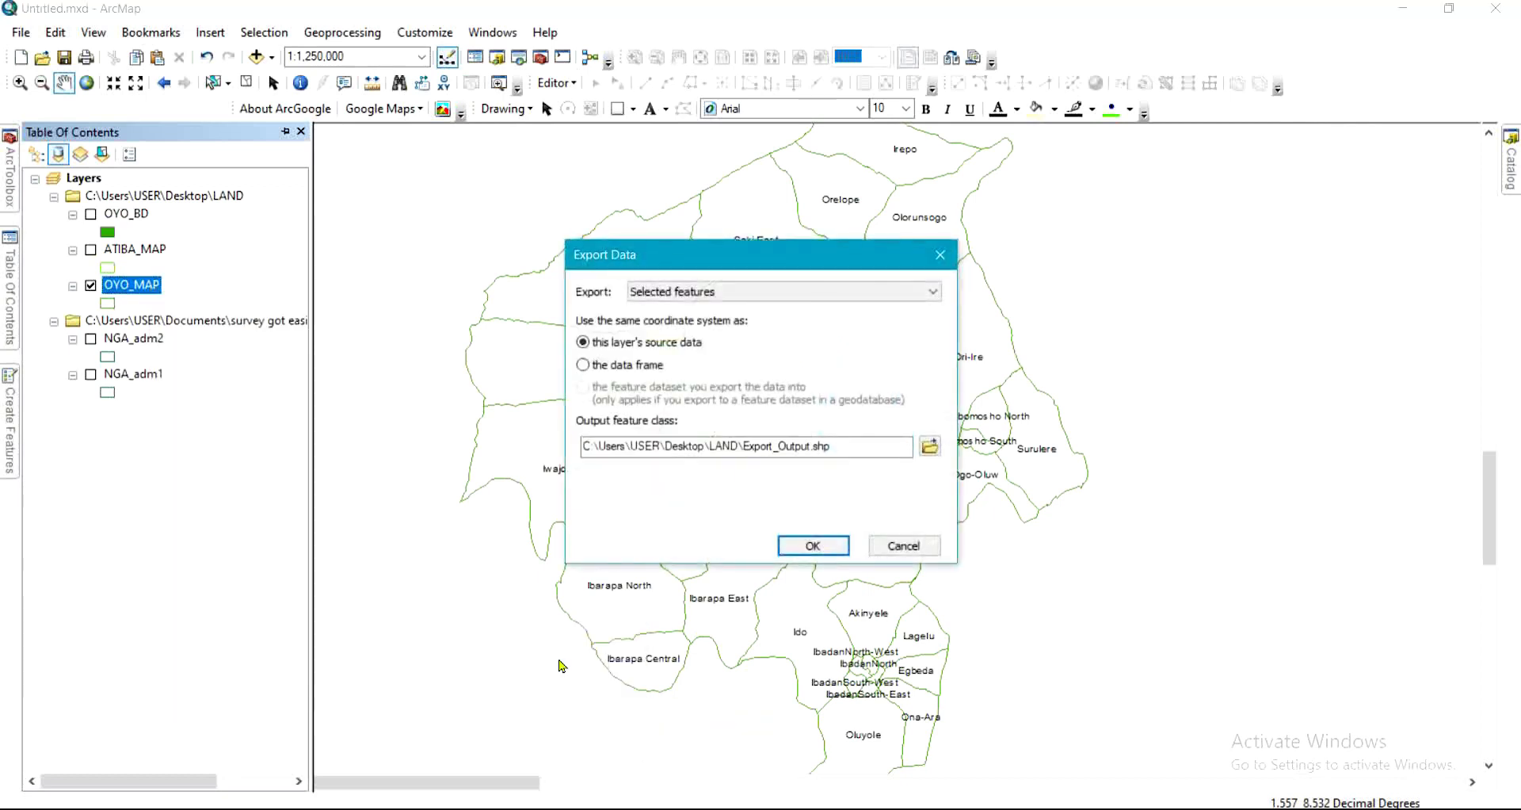
double_click(789, 446)
type("ATIBA BD")
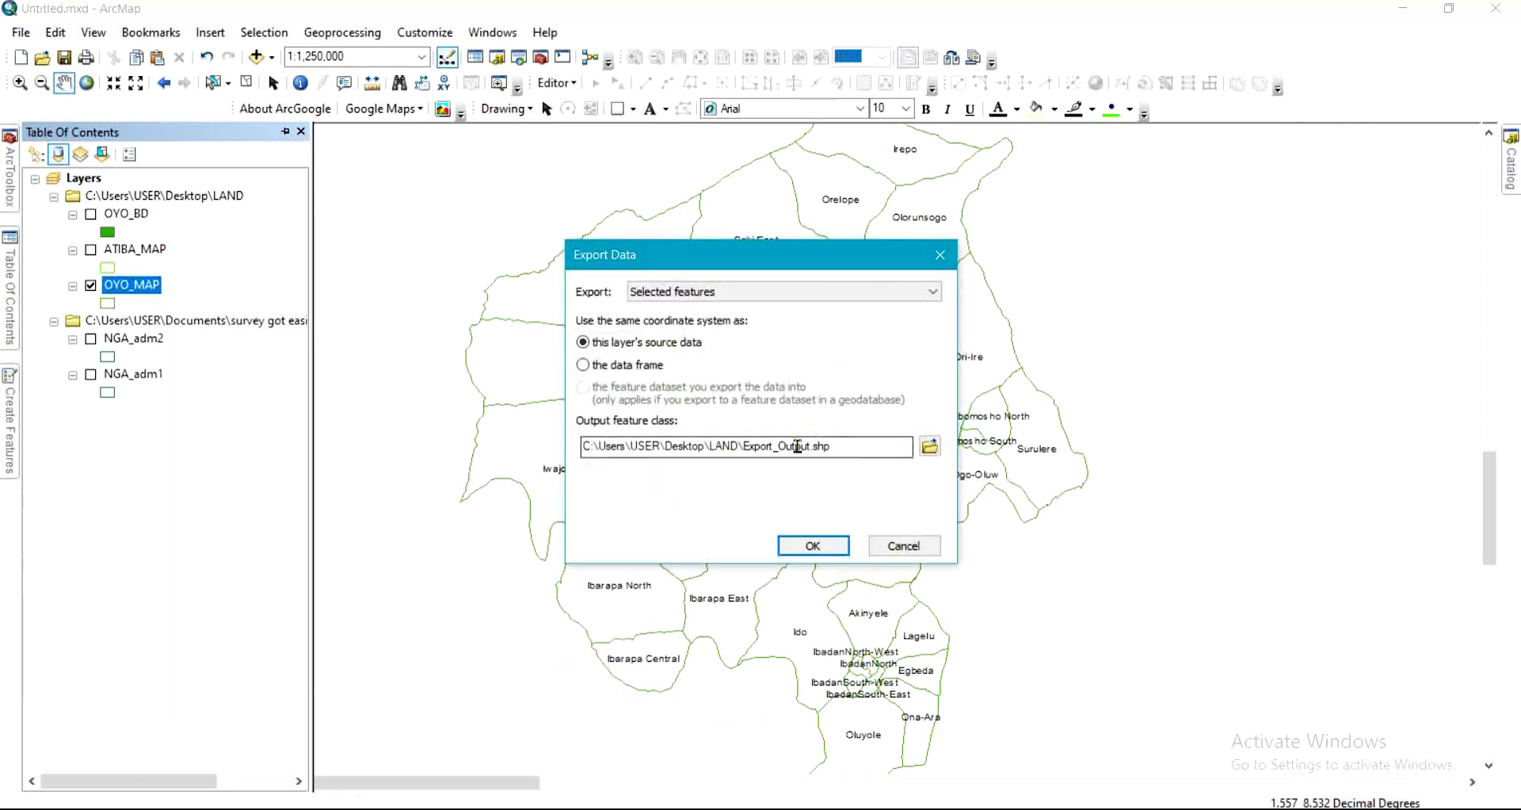
key("Return")
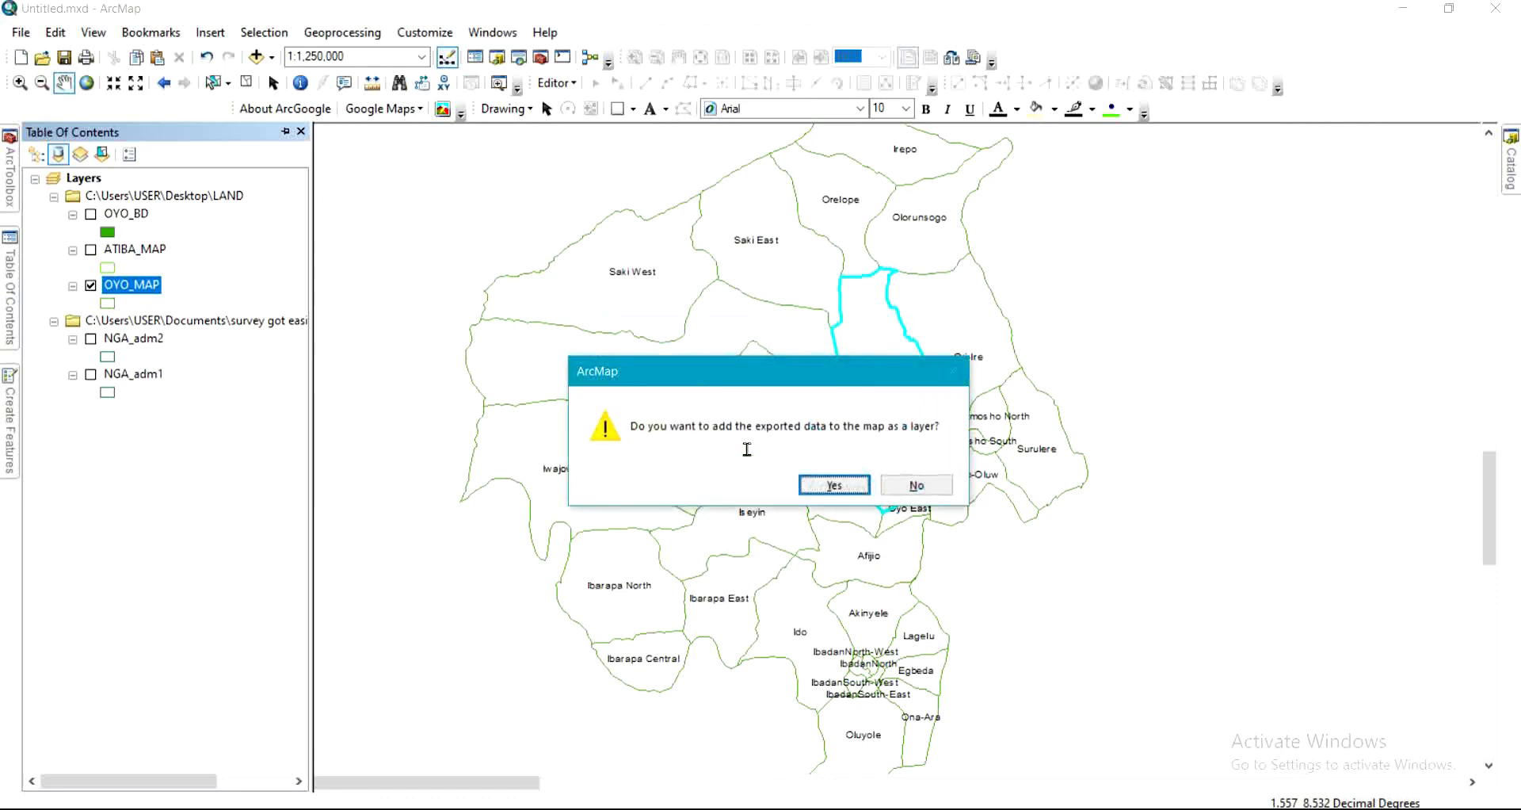
key("Return")
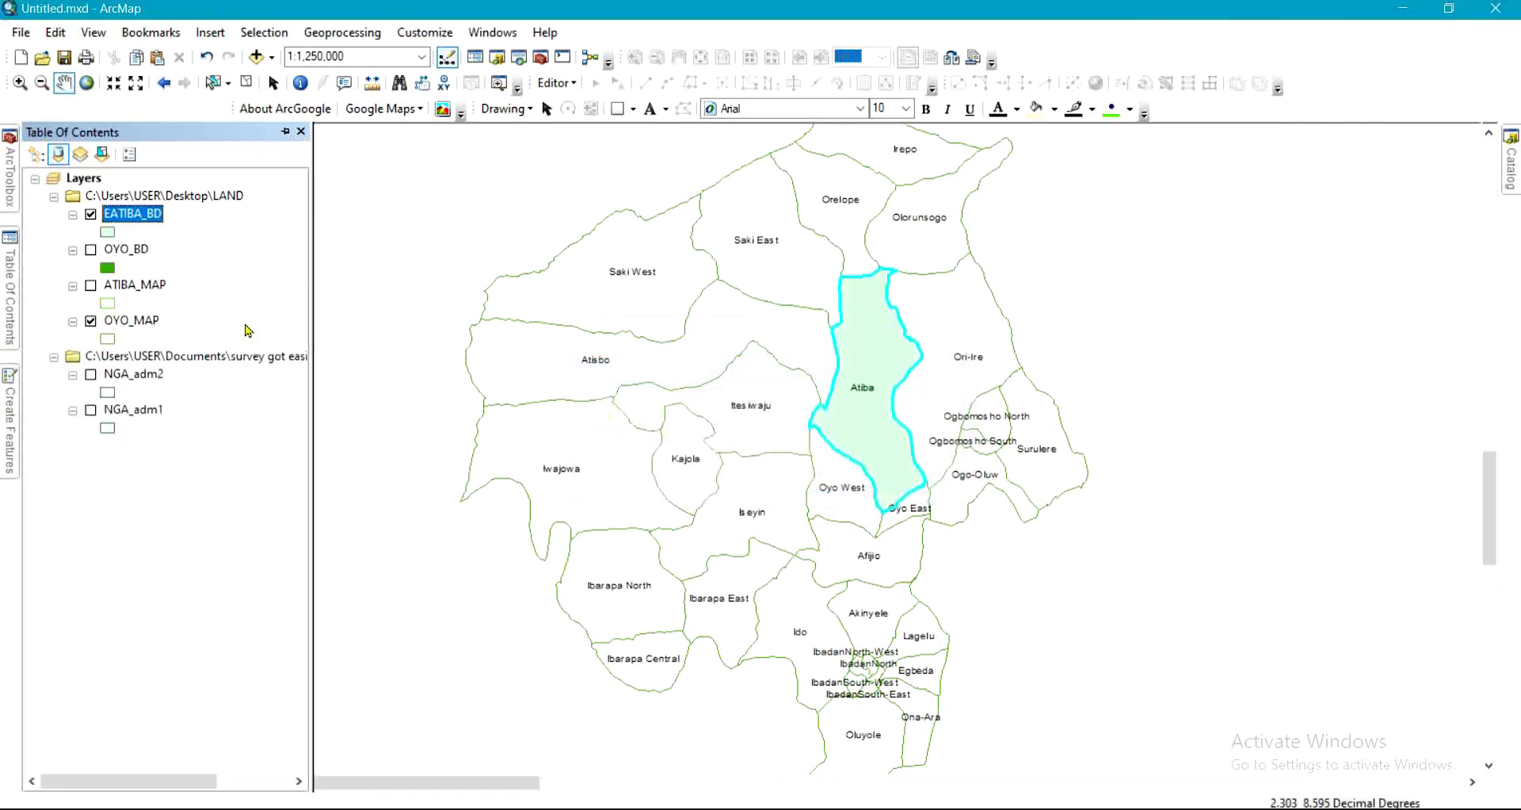
Change the EATIBA_BD layer's fill colour to dark green.
left_click(108, 232)
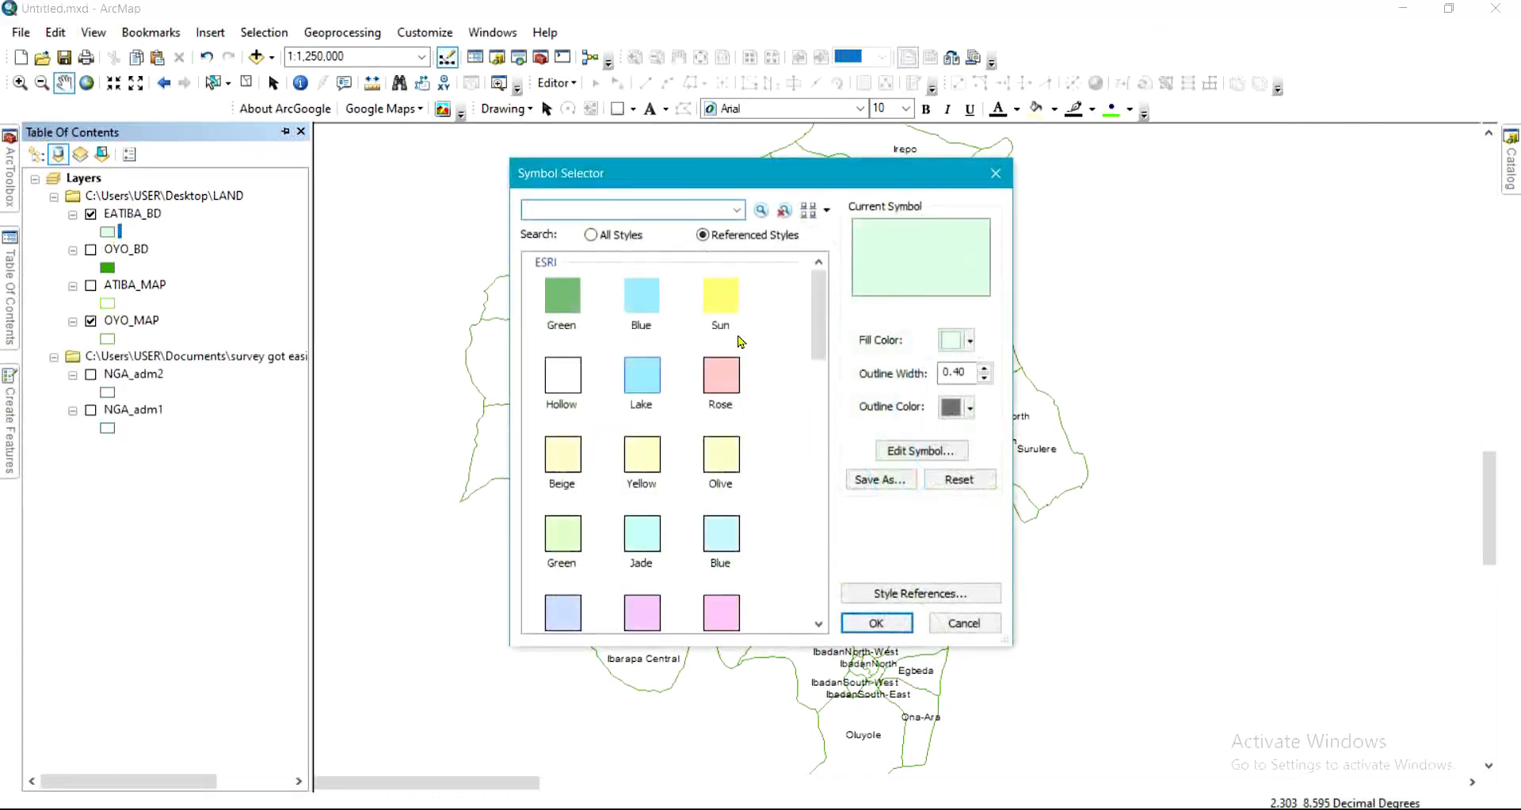
left_click(940, 338)
left_click(1071, 471)
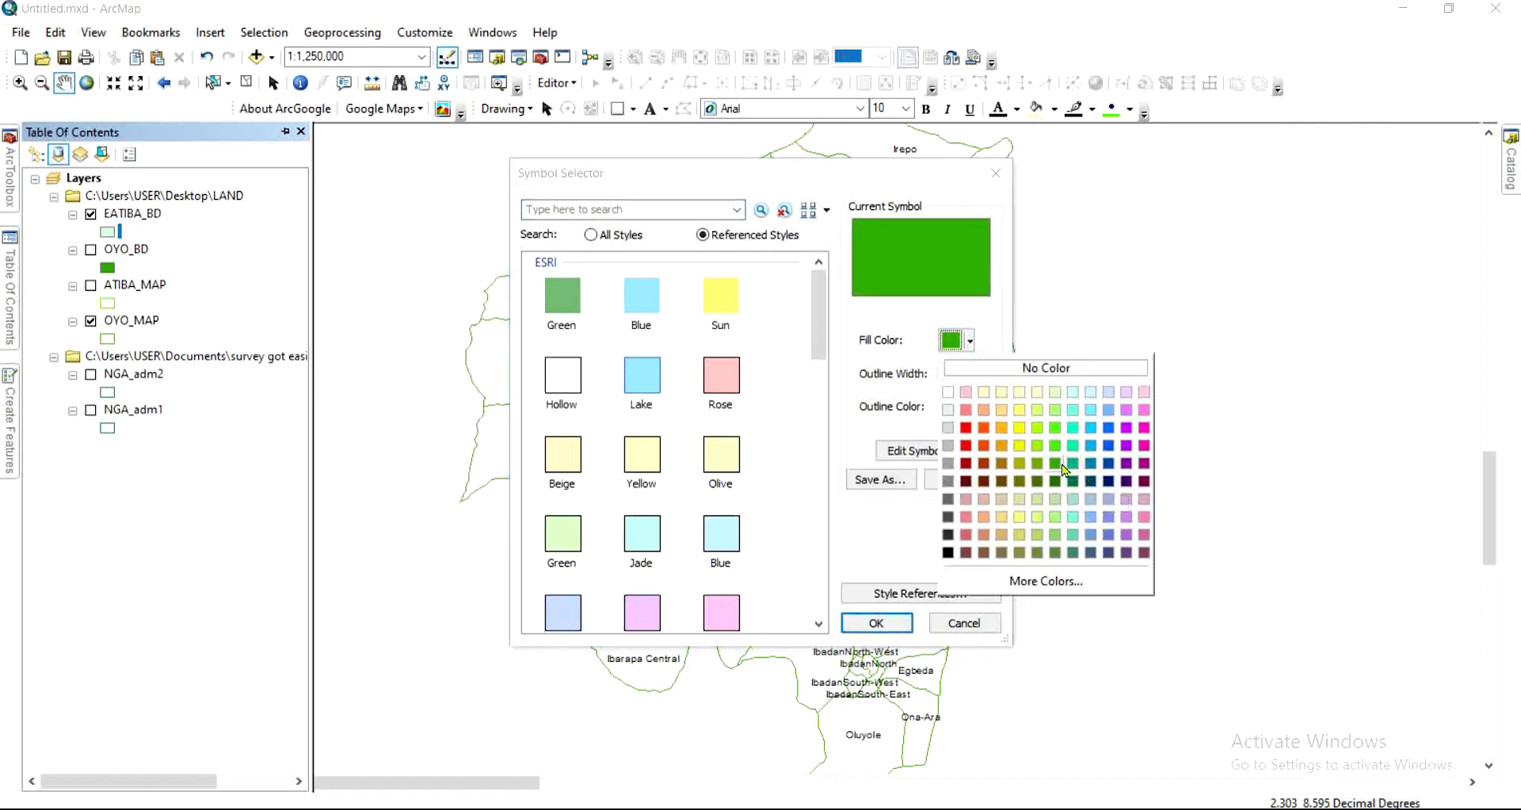
left_click(876, 622)
scroll(846, 357, "up", 2)
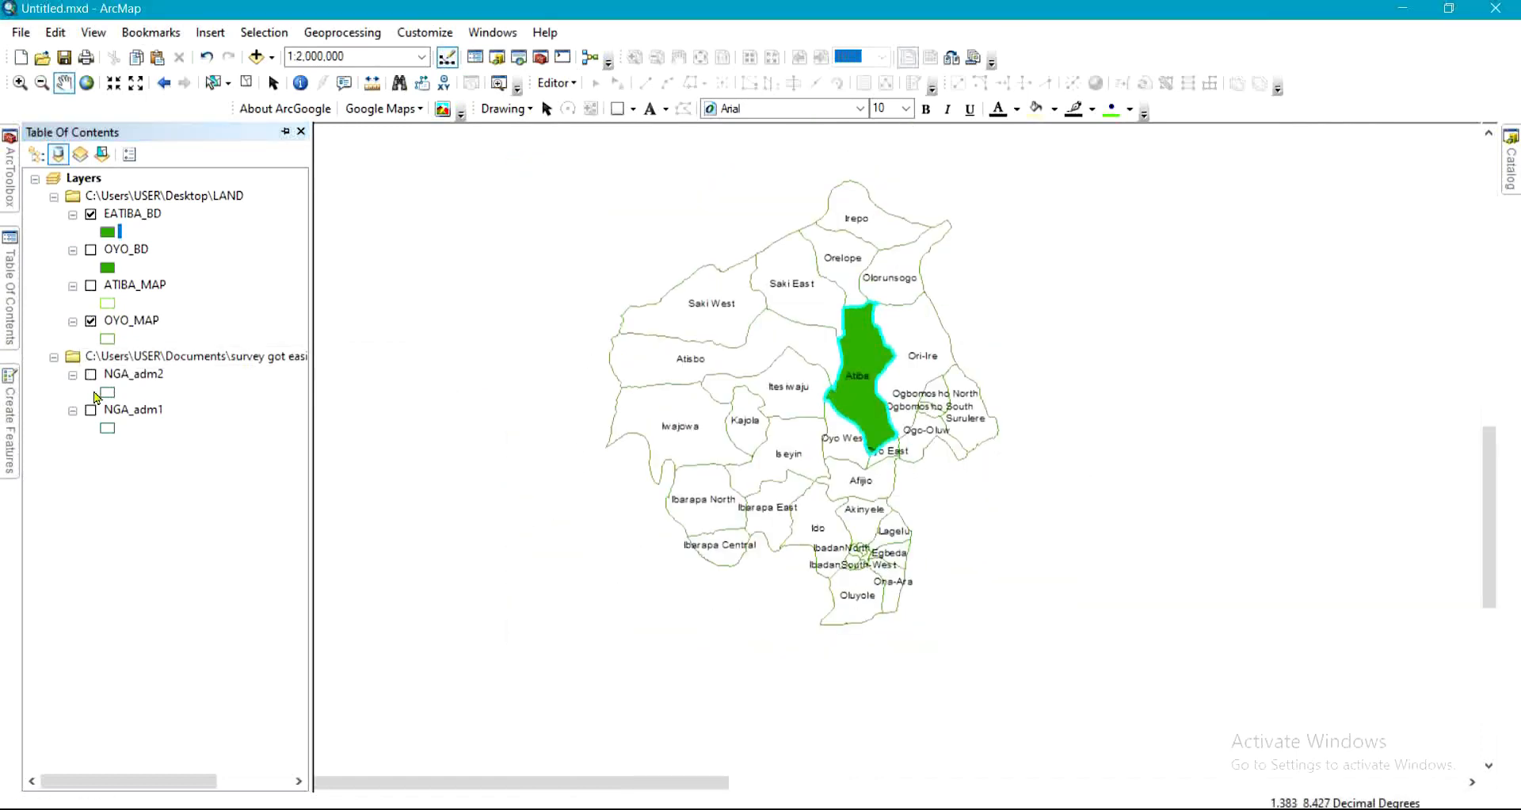
Hide the OYO_MAP and EATIBA_BD layers and display the NGA_adm1 states layer across the whole of Nigeria.
left_click(91, 323)
left_click(91, 214)
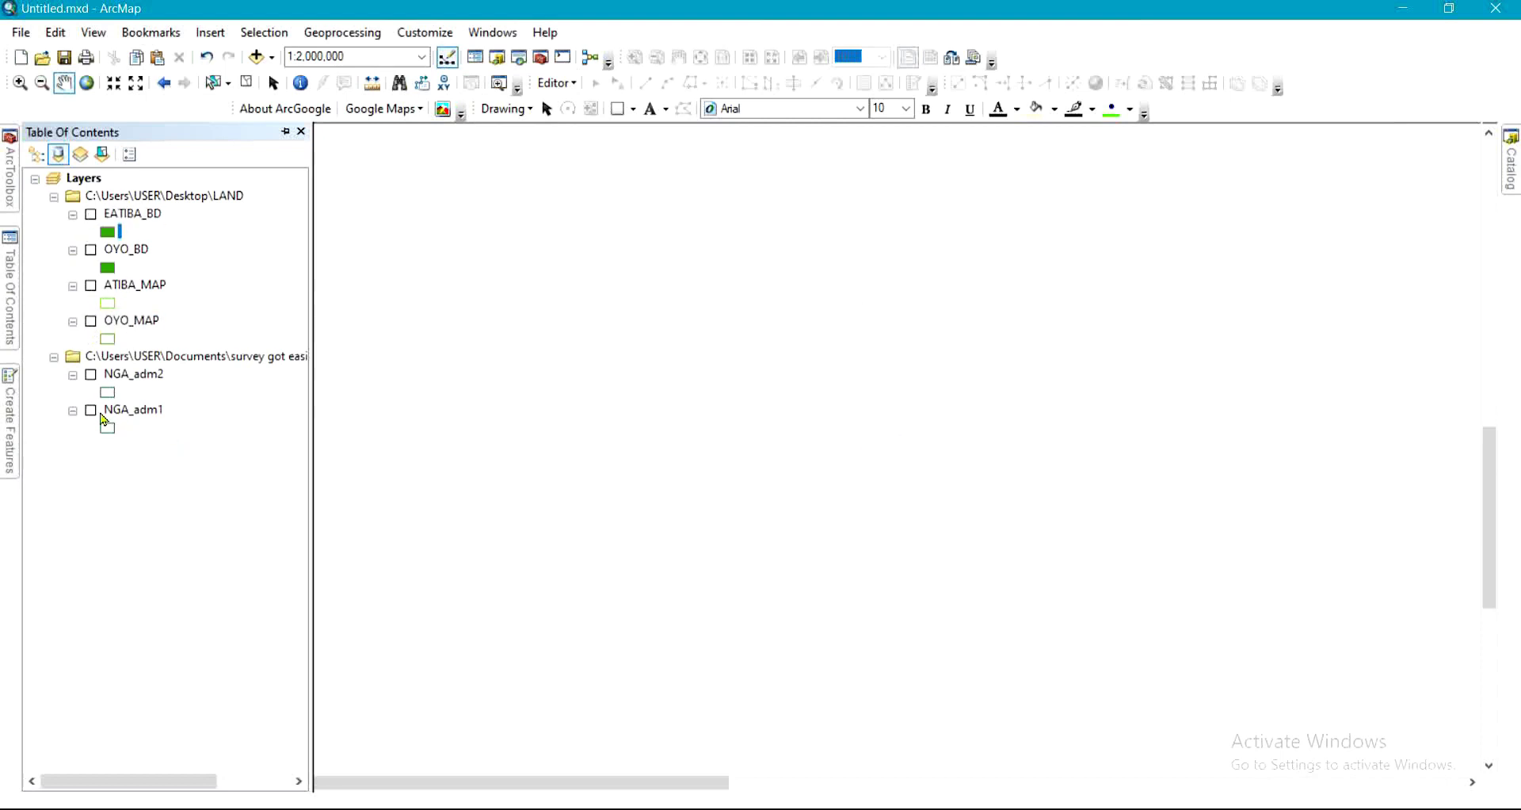
left_click(91, 410)
scroll(1020, 405, "up", 1)
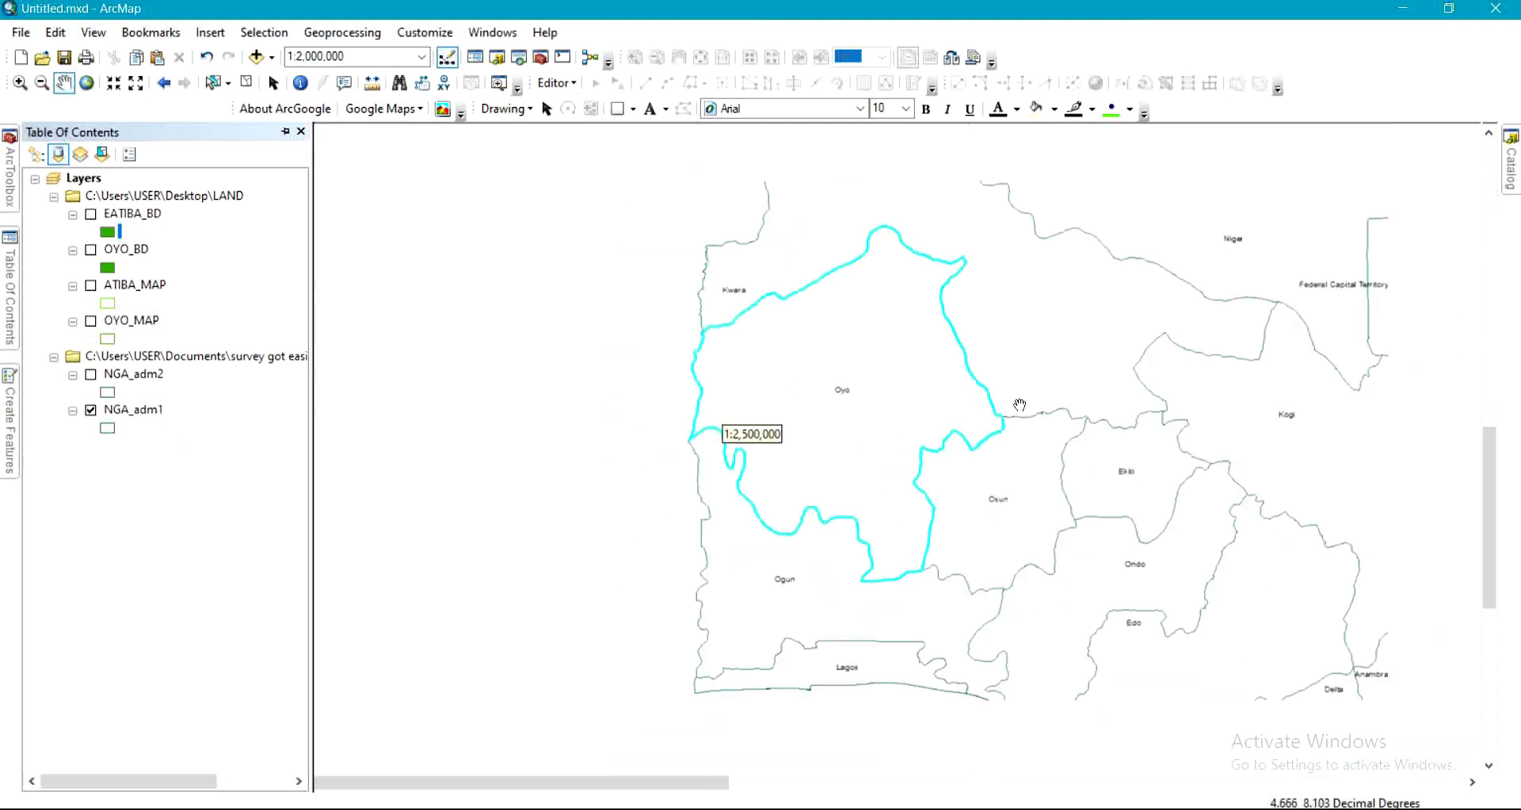
scroll(1019, 405, "down", 5)
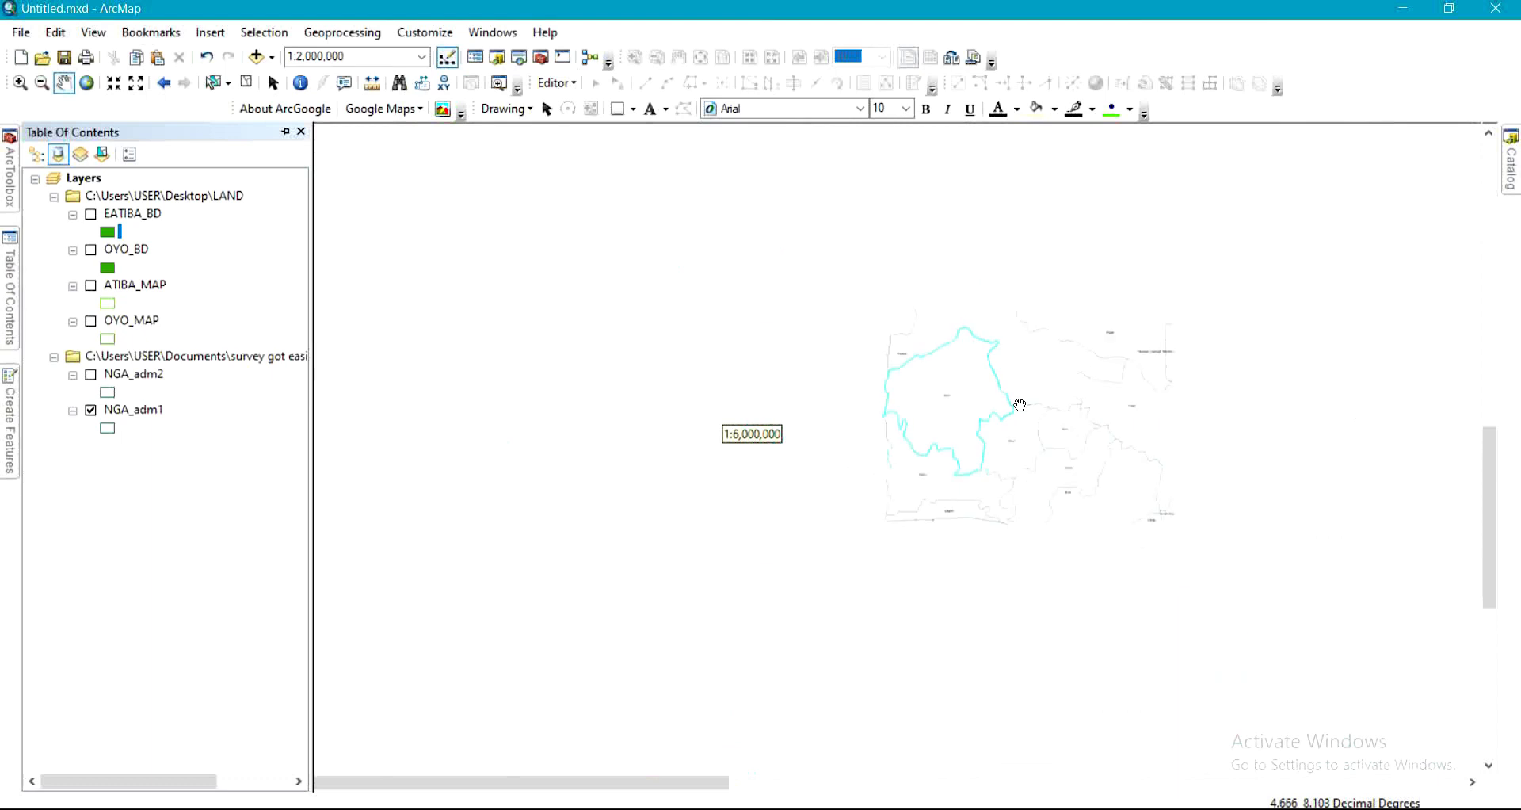
left_click_drag(1020, 405, 730, 443)
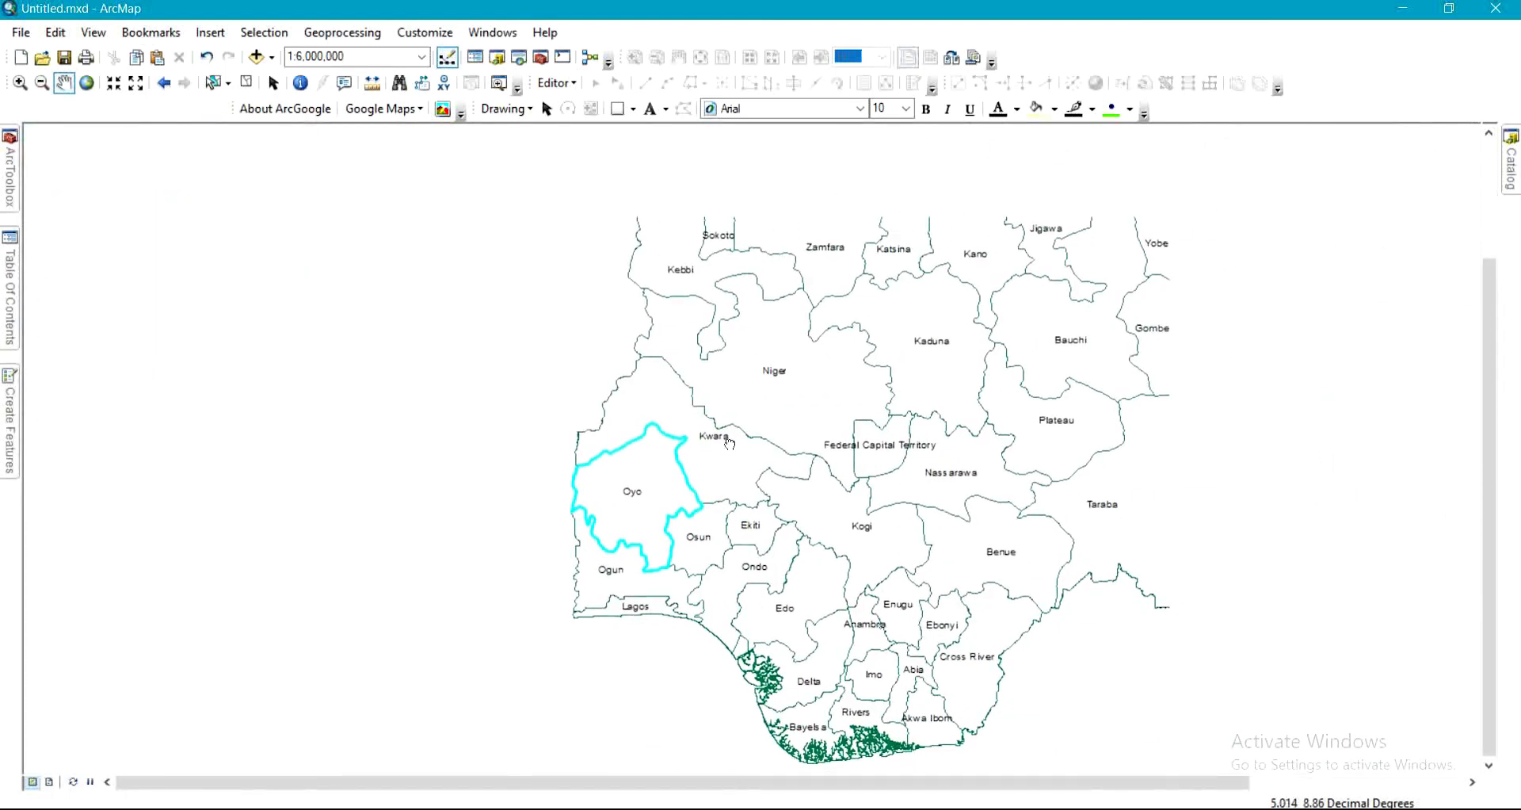
scroll(730, 444, "down", 2)
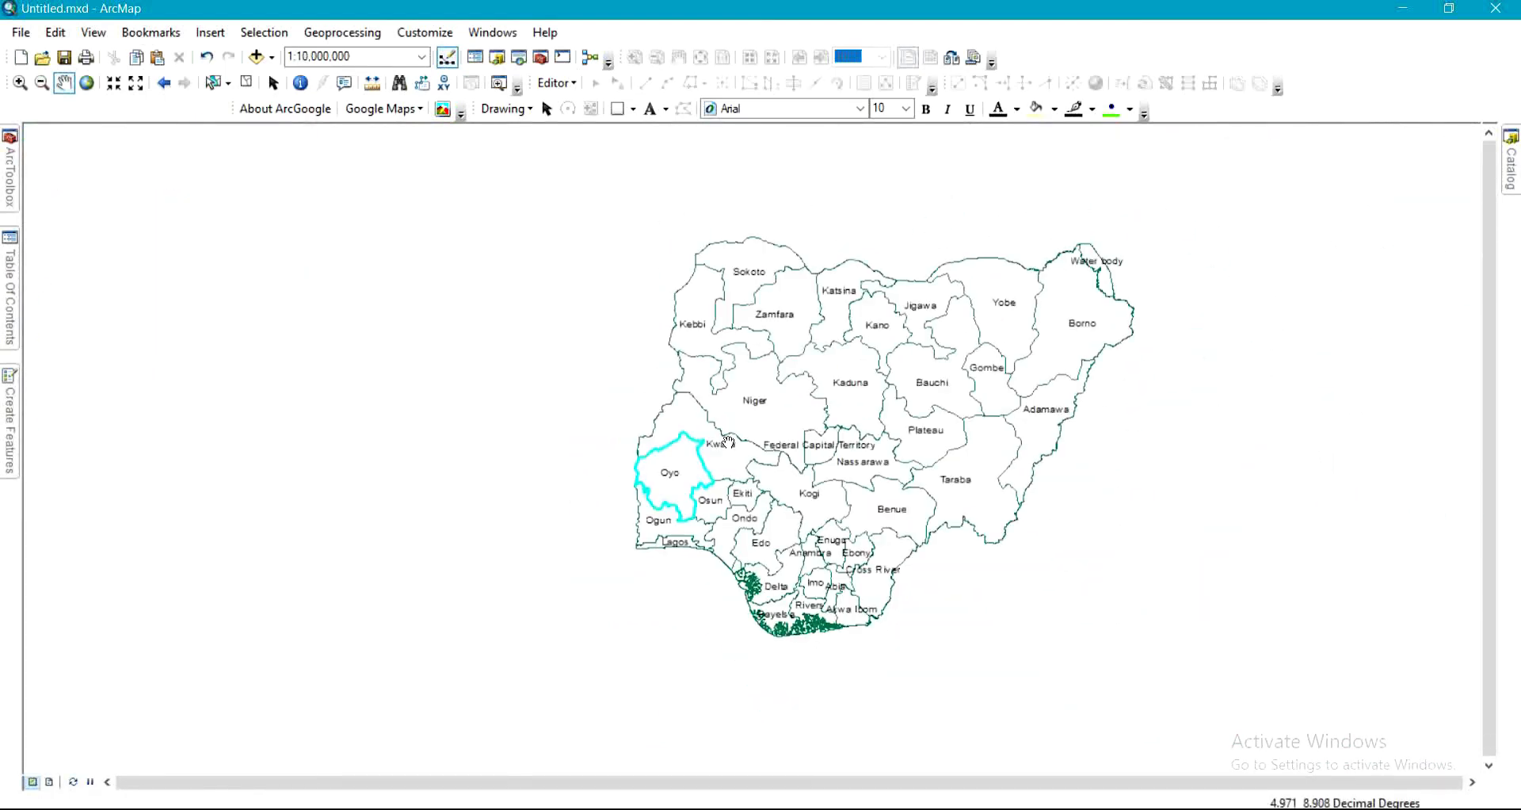
Remove the NGA_adm2 layer from the map and display OYO_BD over the NGA_adm1 states.
mouse_move(11, 327)
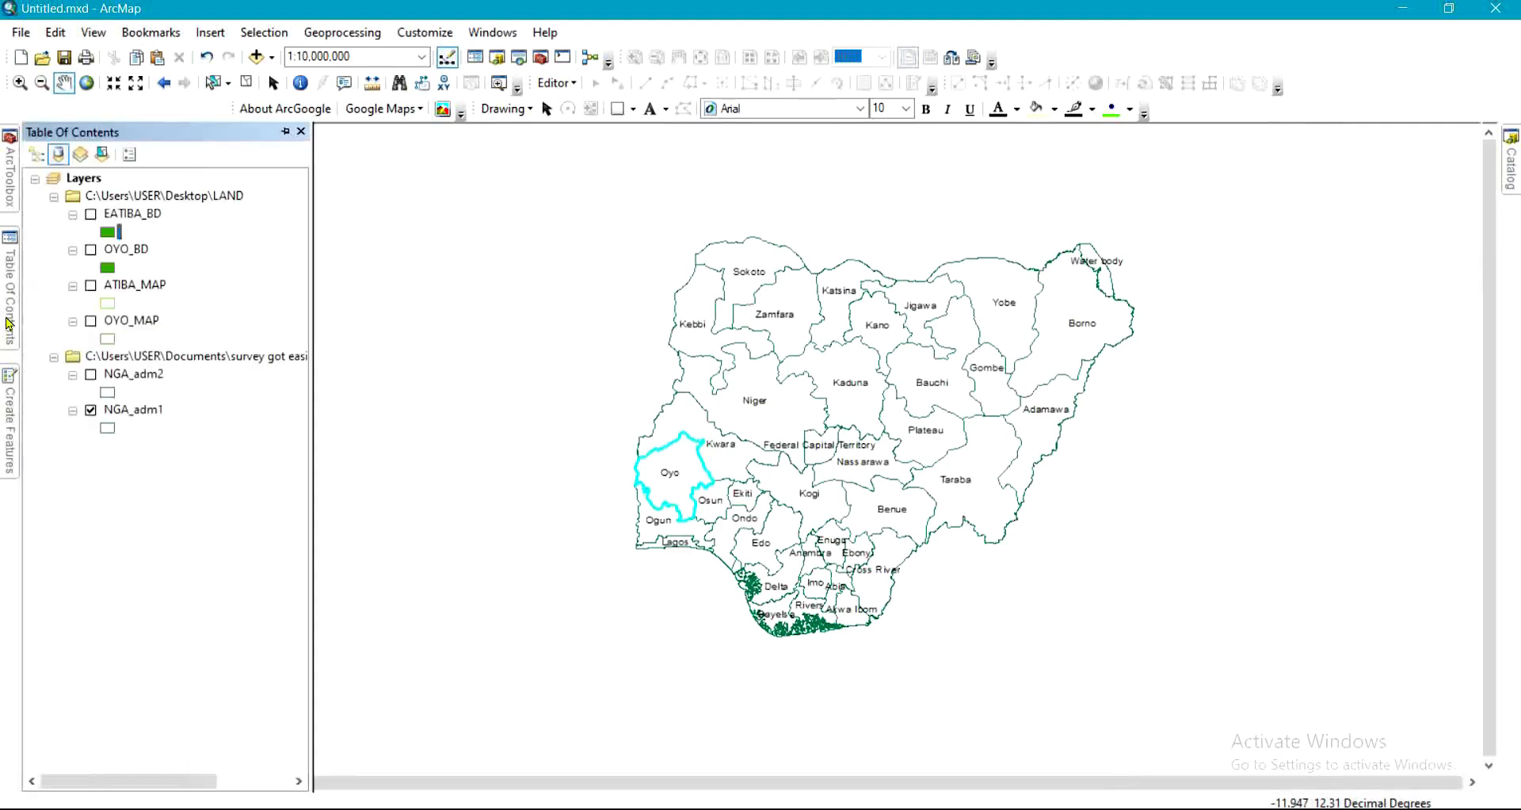
left_click(91, 376)
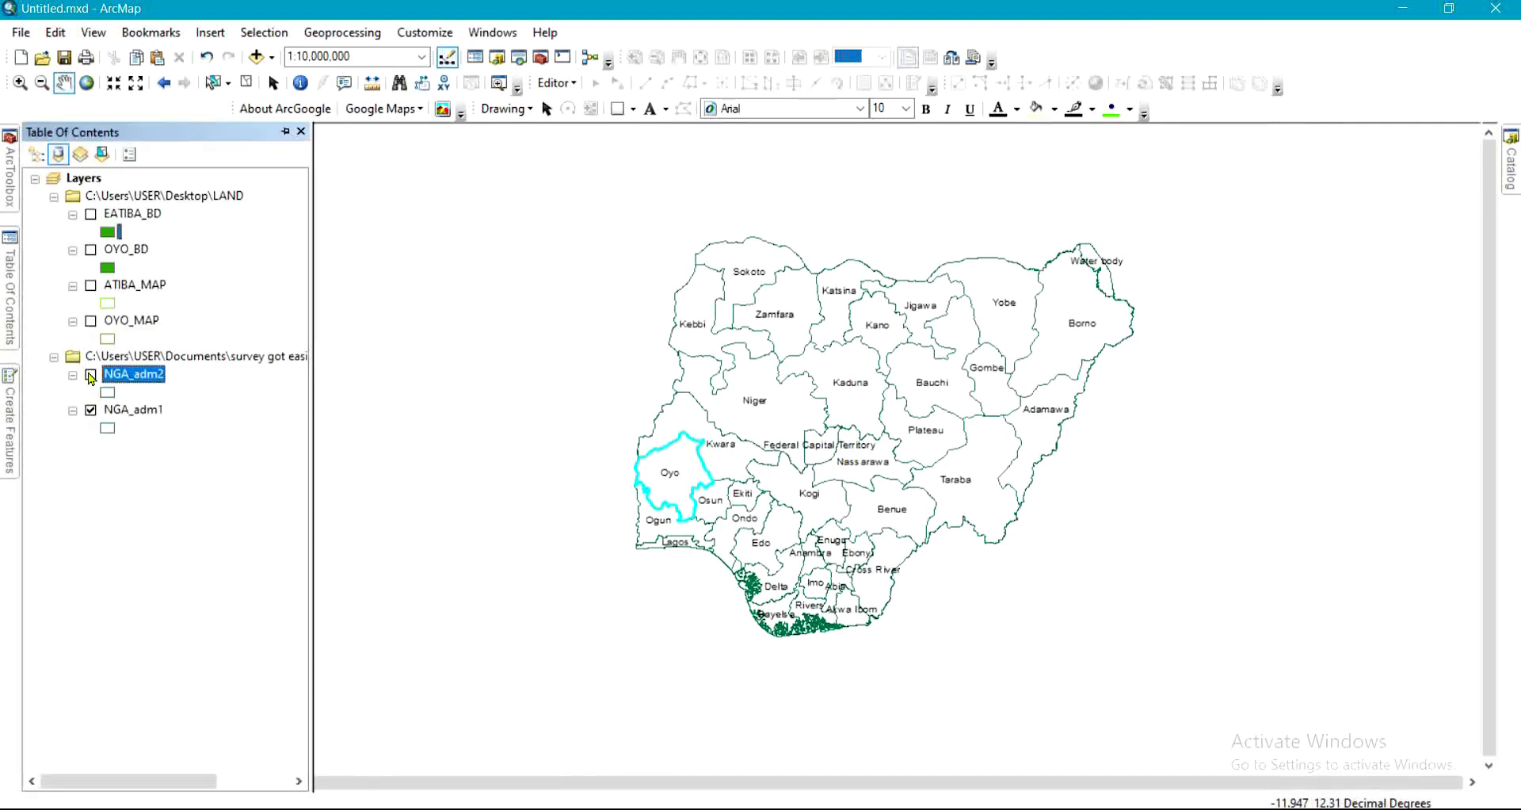
left_click(91, 376)
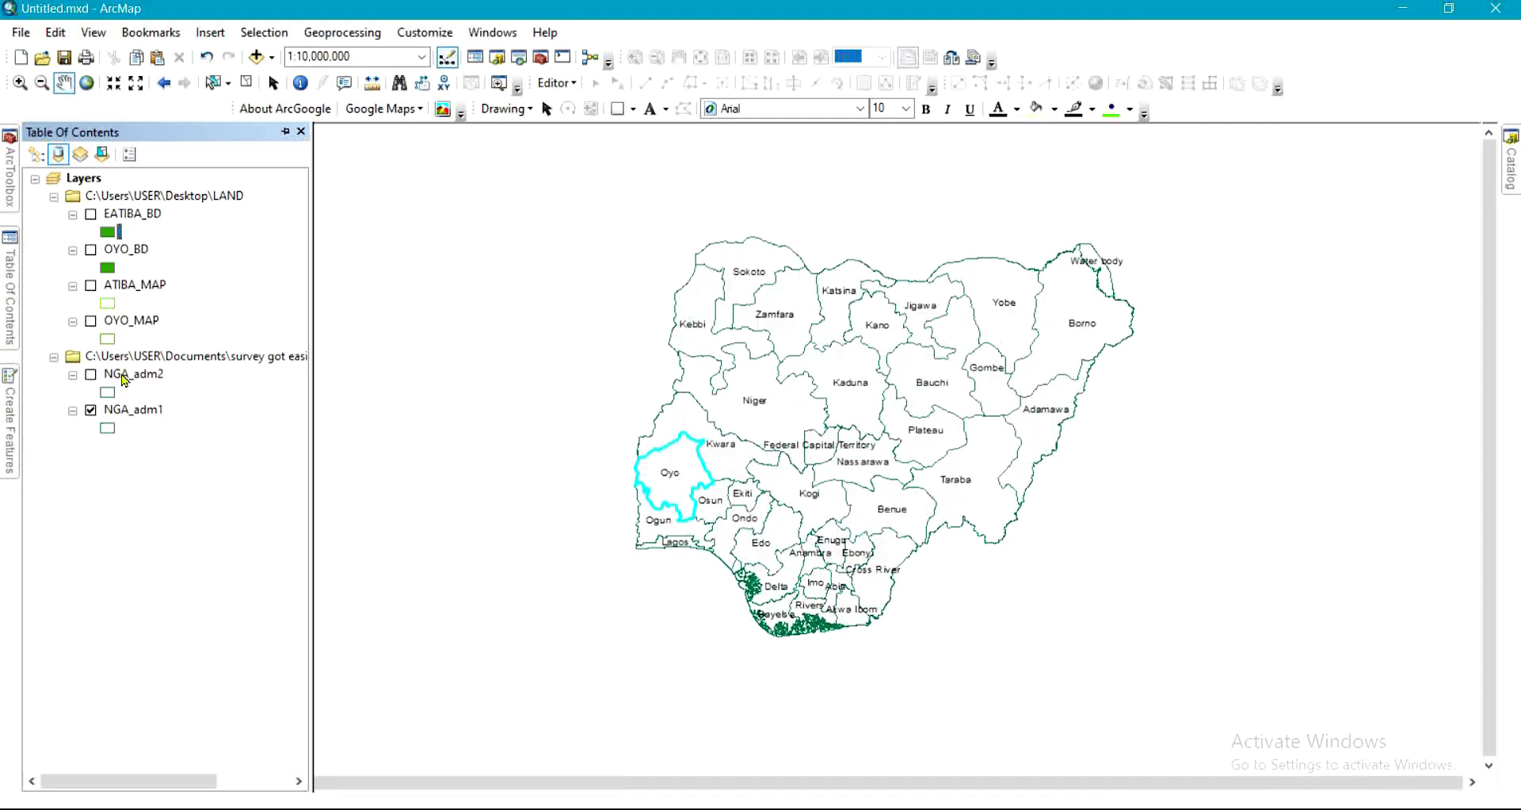
right_click(124, 380)
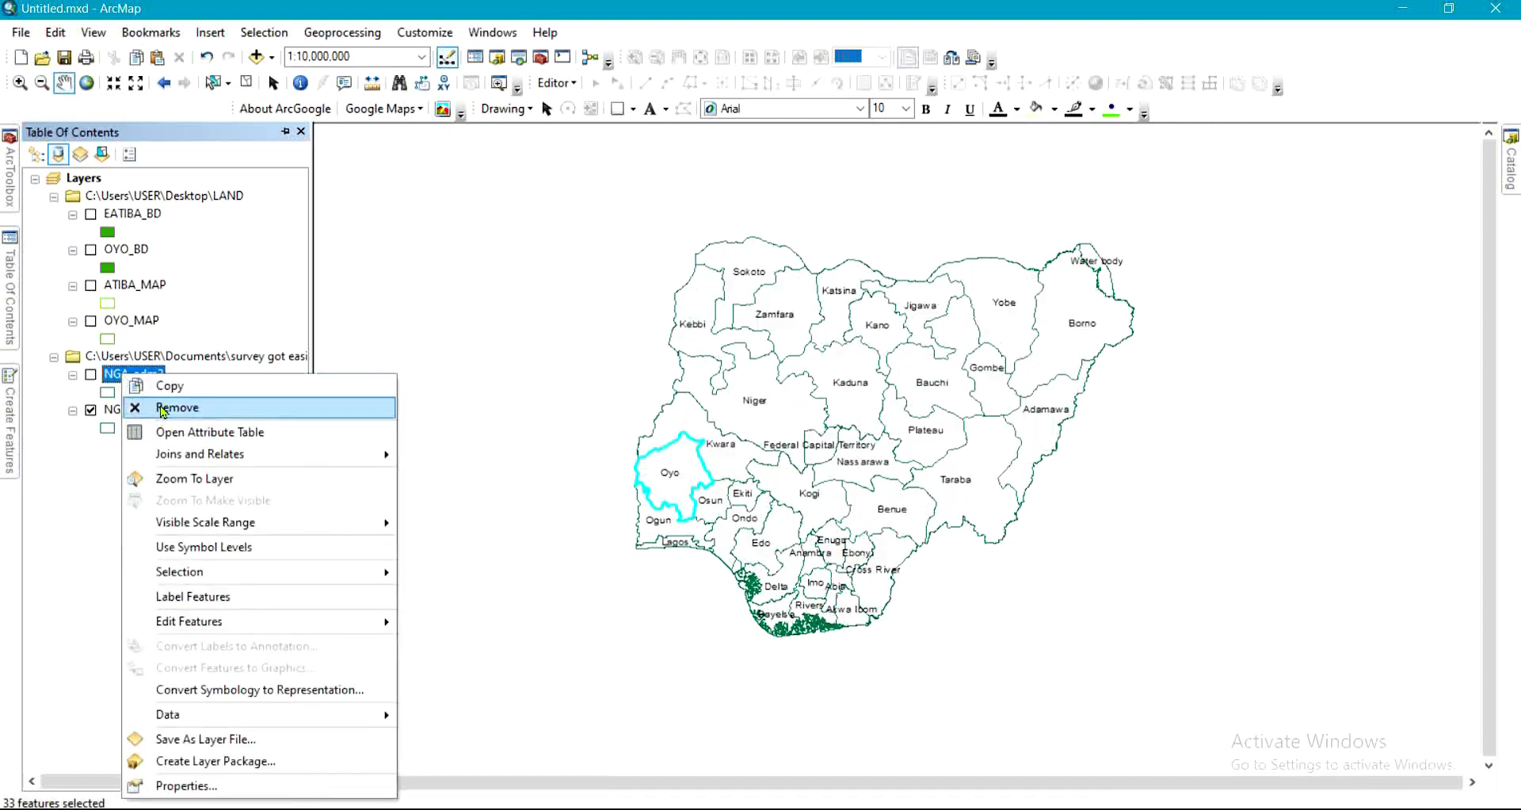
left_click(162, 409)
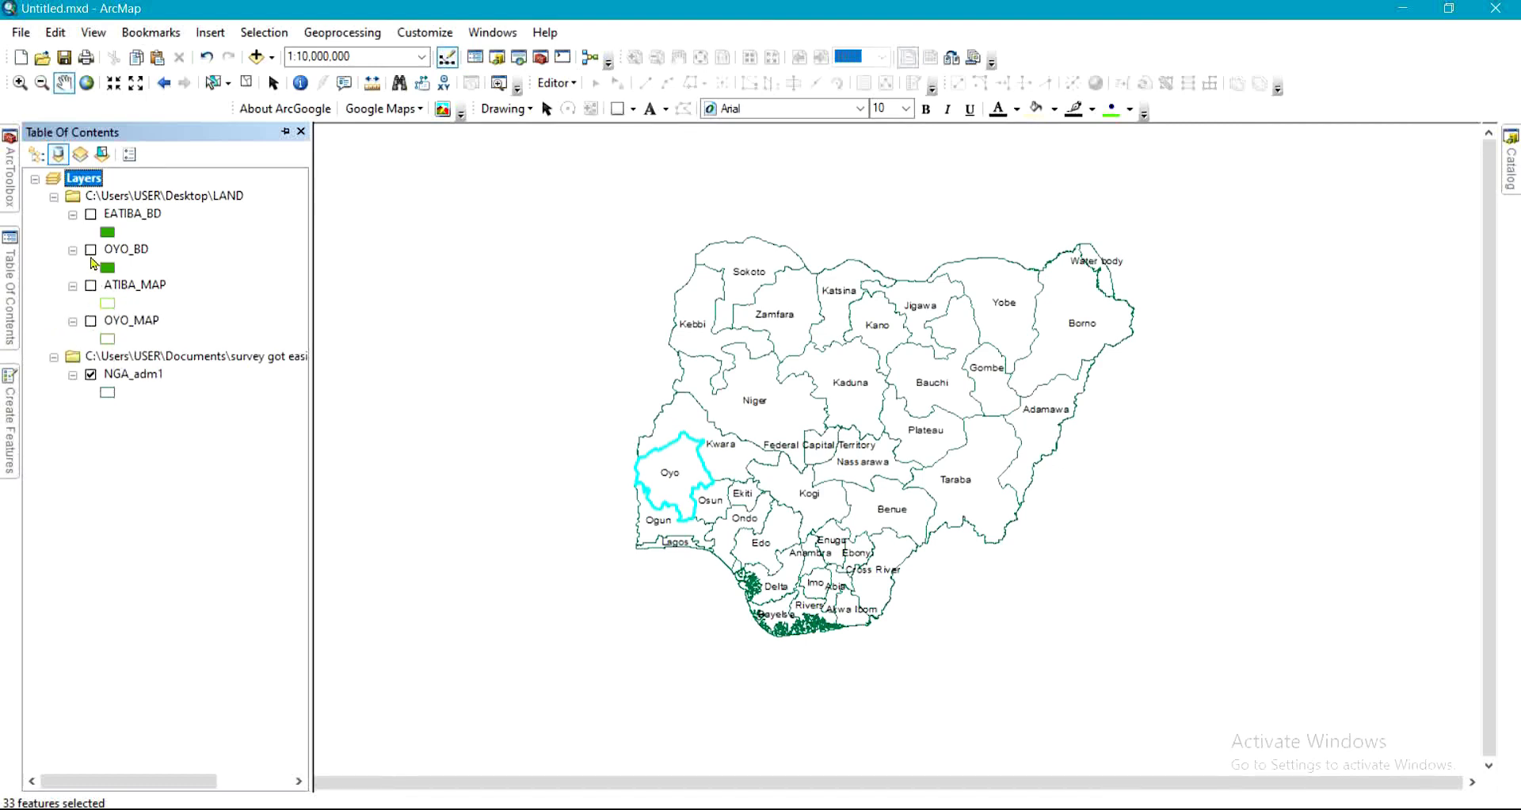
left_click(91, 250)
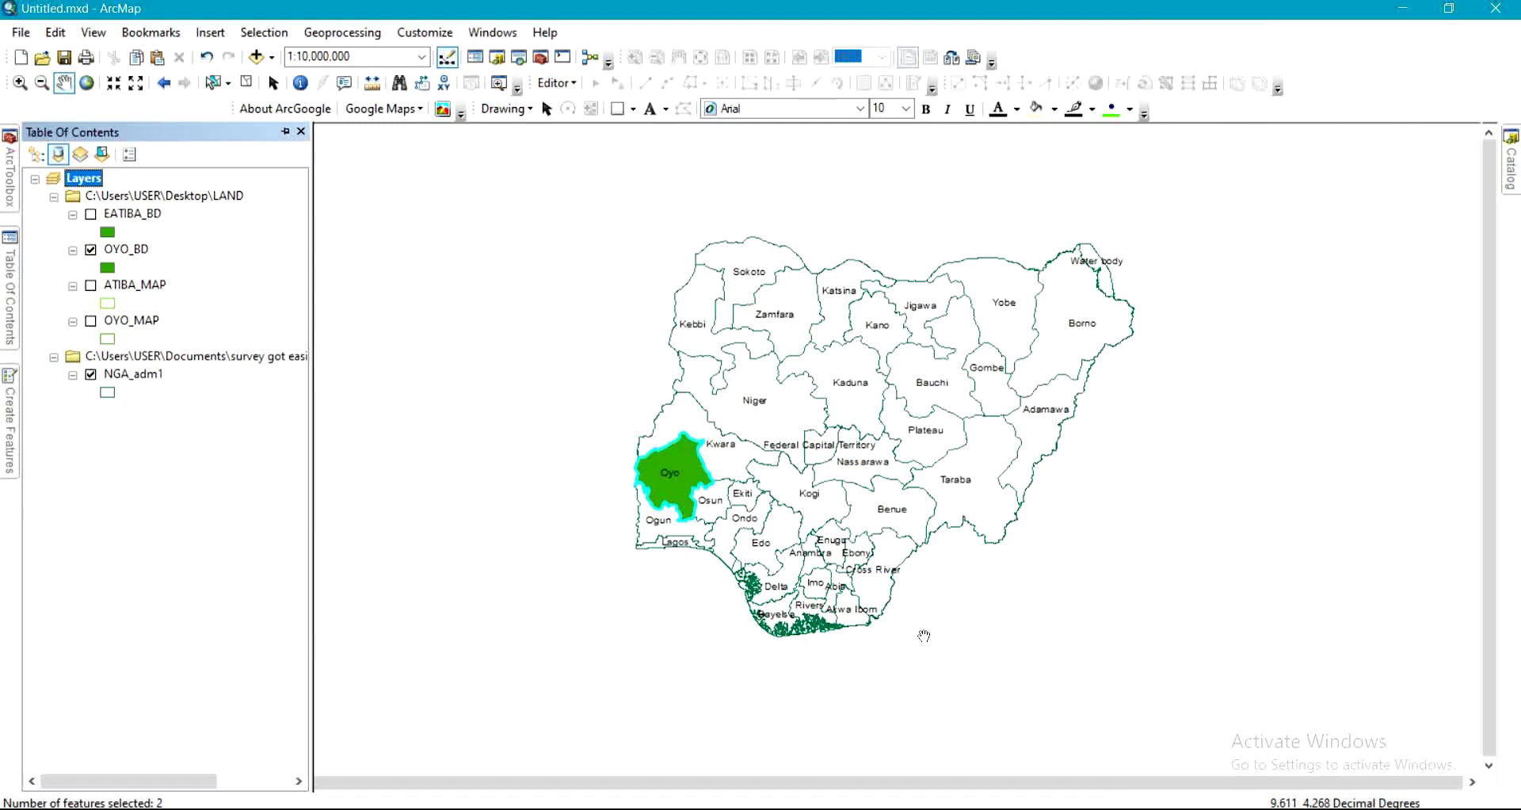
Hide the NGA_adm1 and OYO_BD layers and display EATIBA_BD over the enlarged OYO_MAP local governments.
left_click(91, 374)
left_click(91, 250)
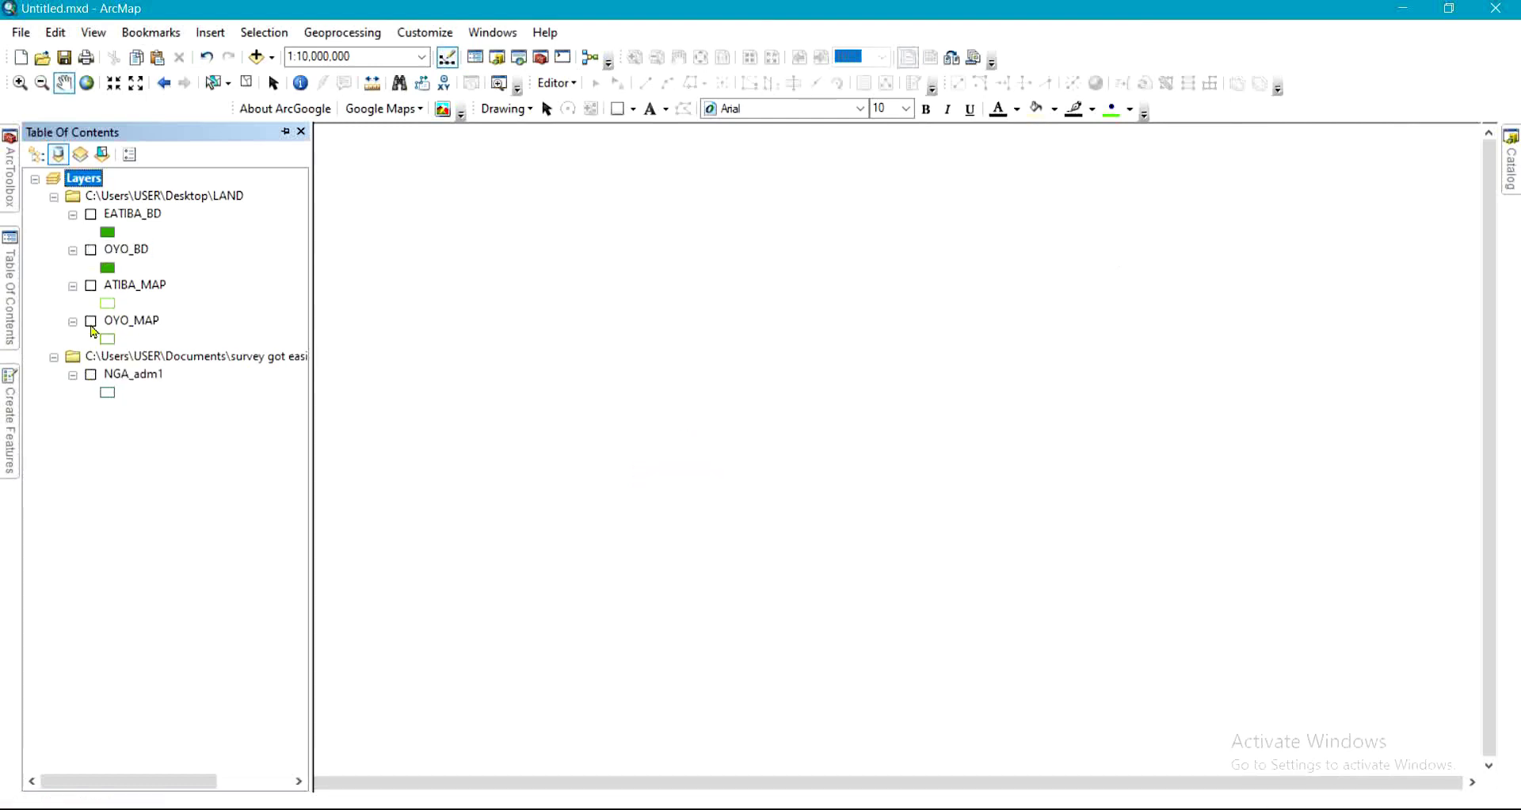
left_click(91, 322)
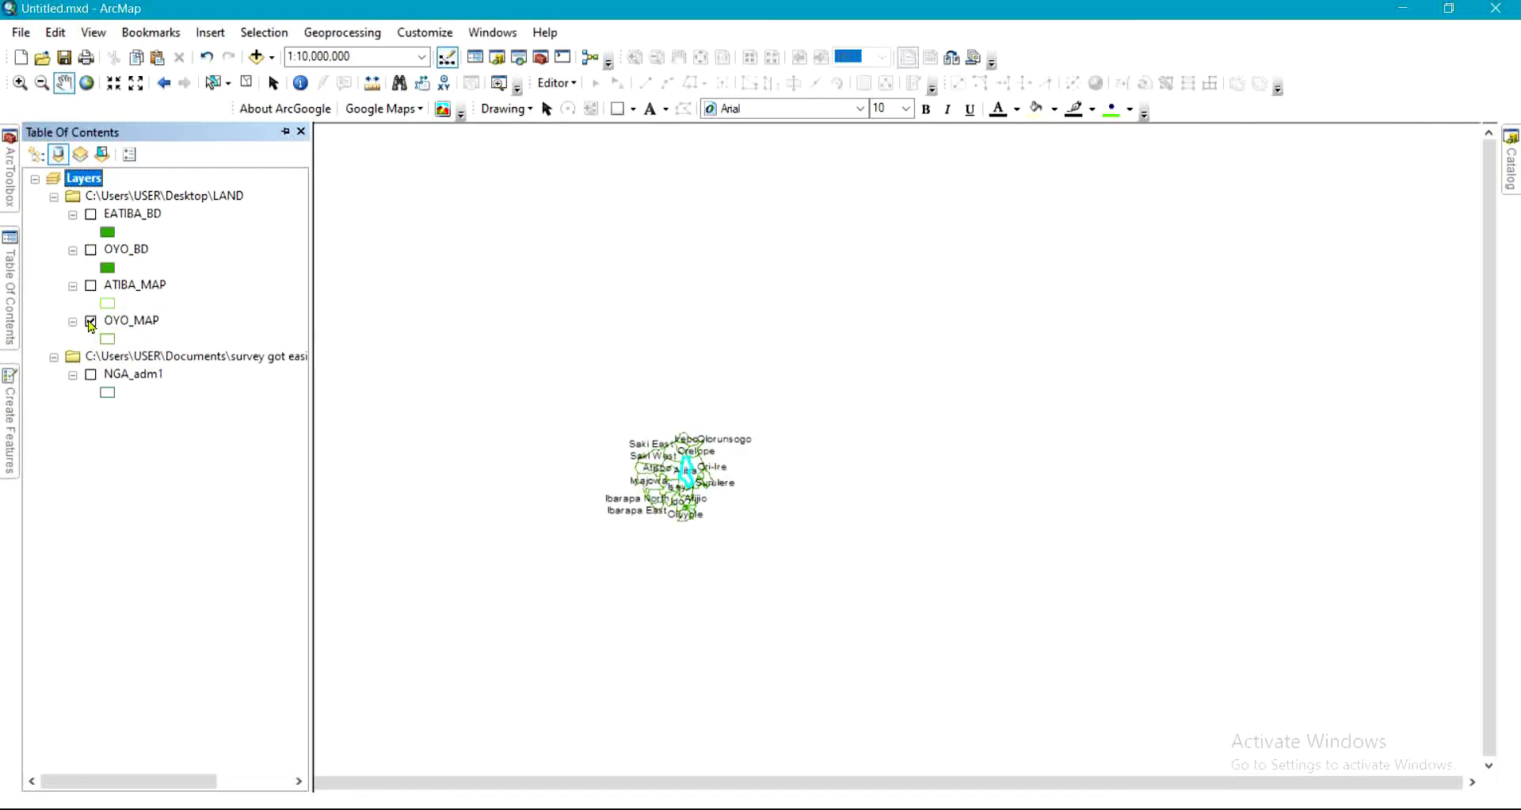
scroll(686, 509, "up", 5)
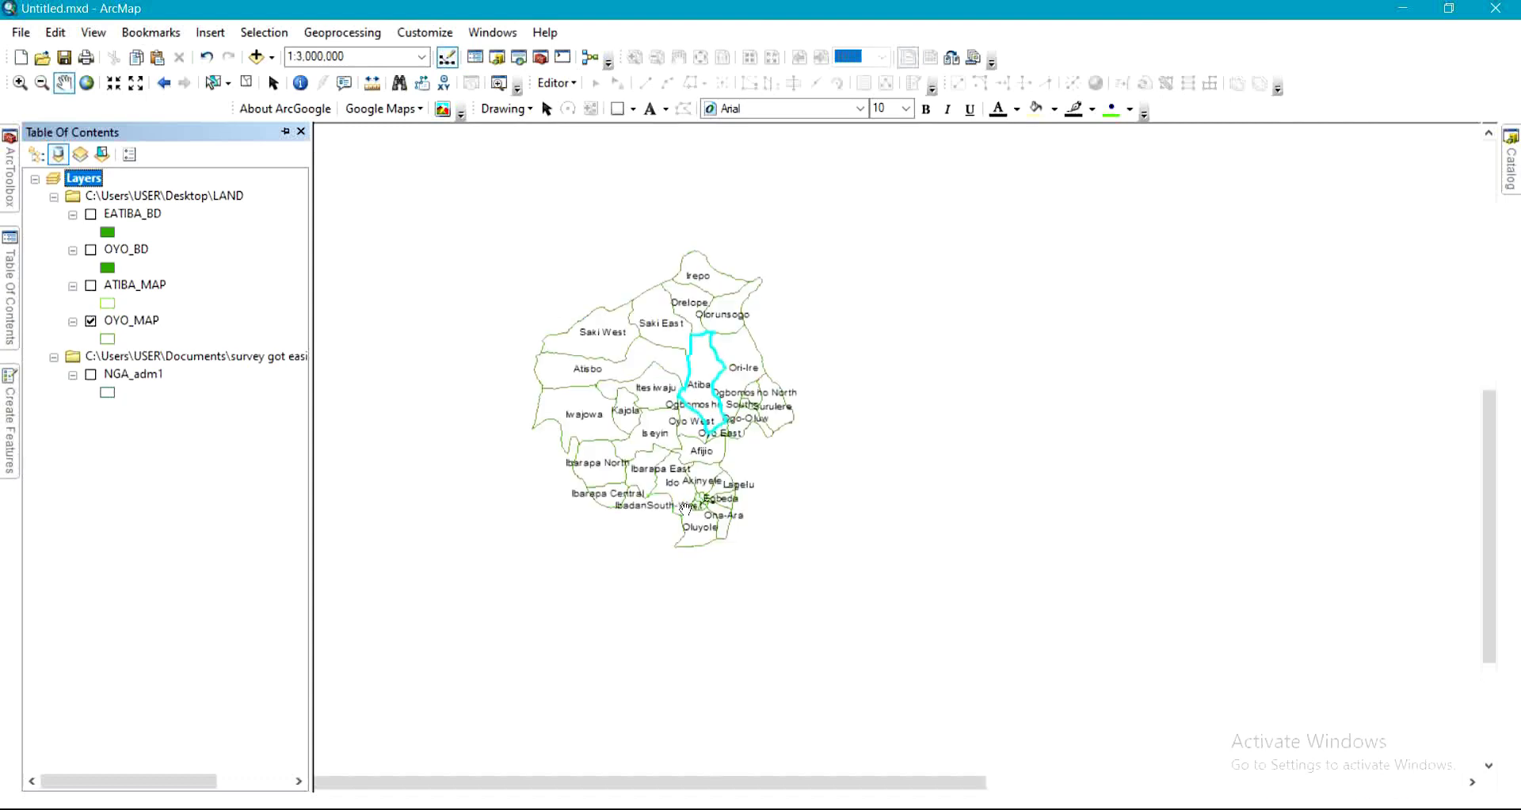
scroll(524, 419, "up", 1)
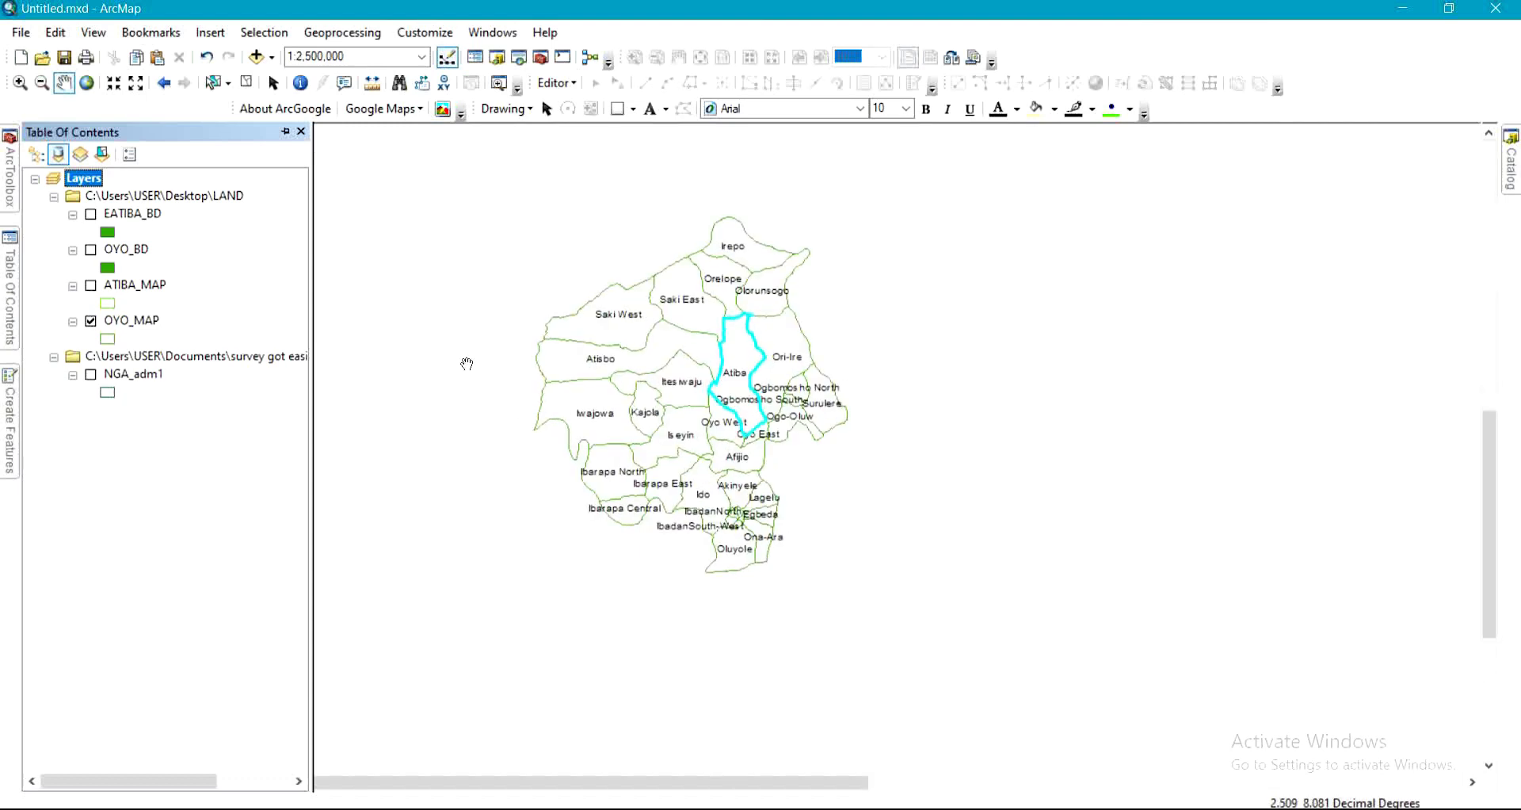
left_click(92, 215)
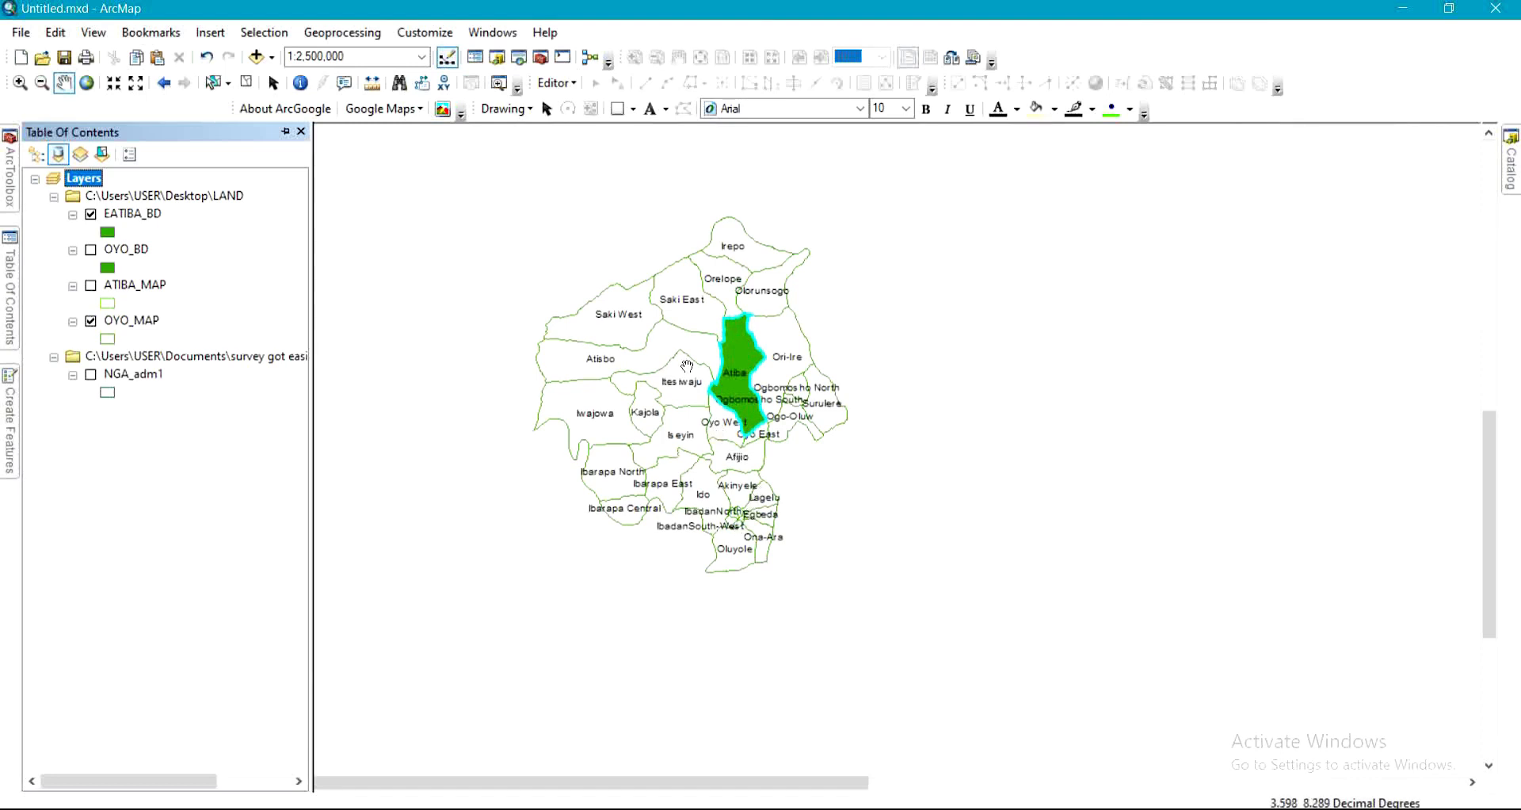
scroll(714, 385, "up", 1)
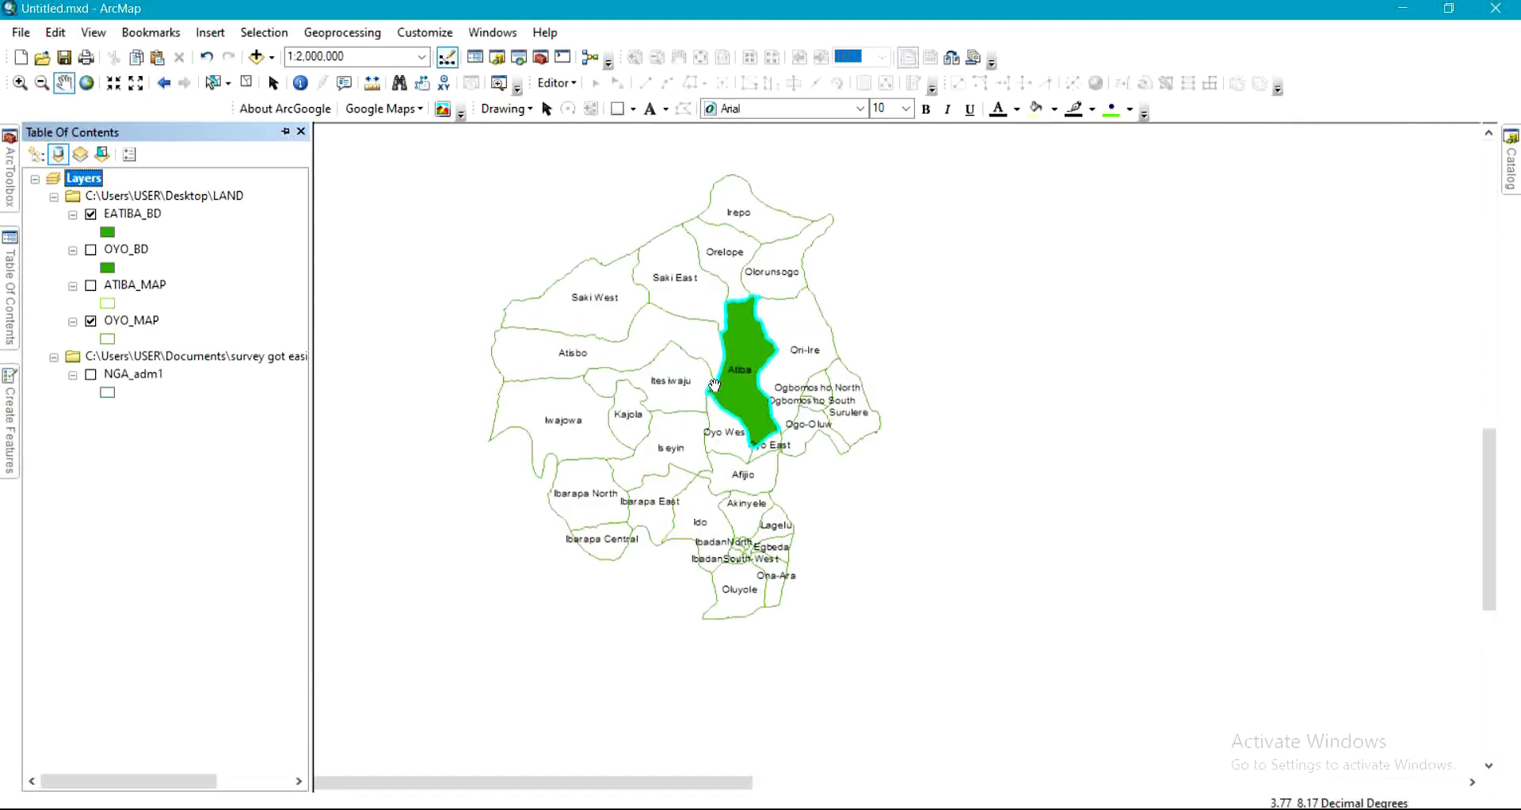